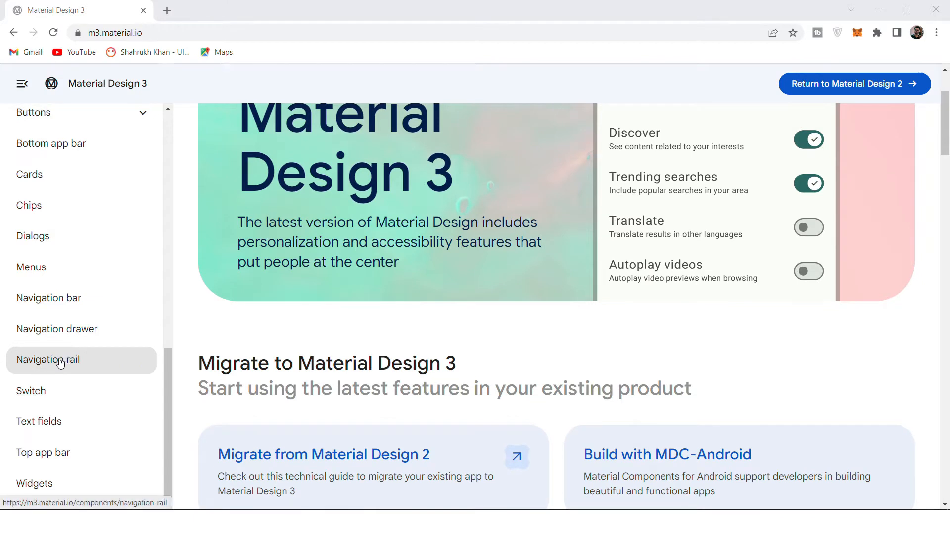
Open the Switch component page and search Google Images for "switch ui" in a new browser tab.
click(43, 396)
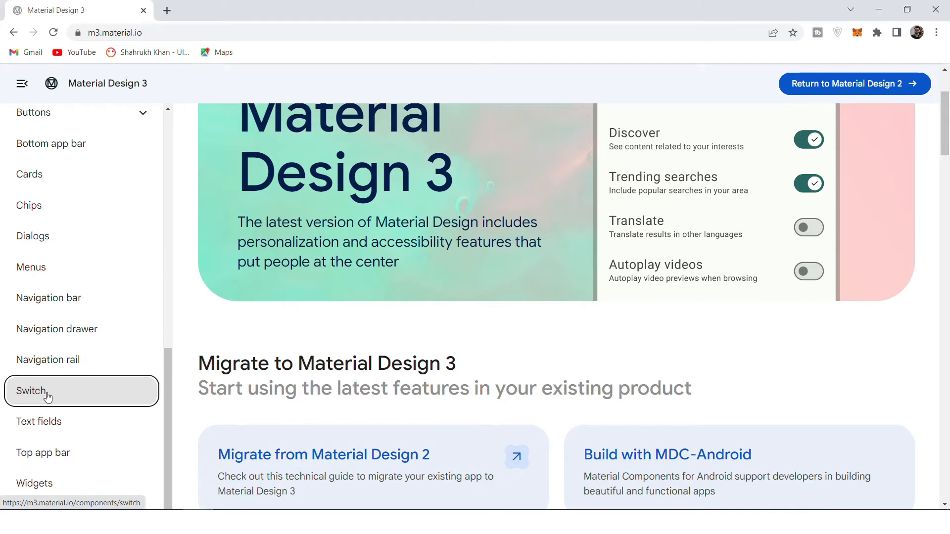
click(168, 11)
text(swti)
key(BackSpace)
key(BackSpace)
text(itch ui)
key(Return)
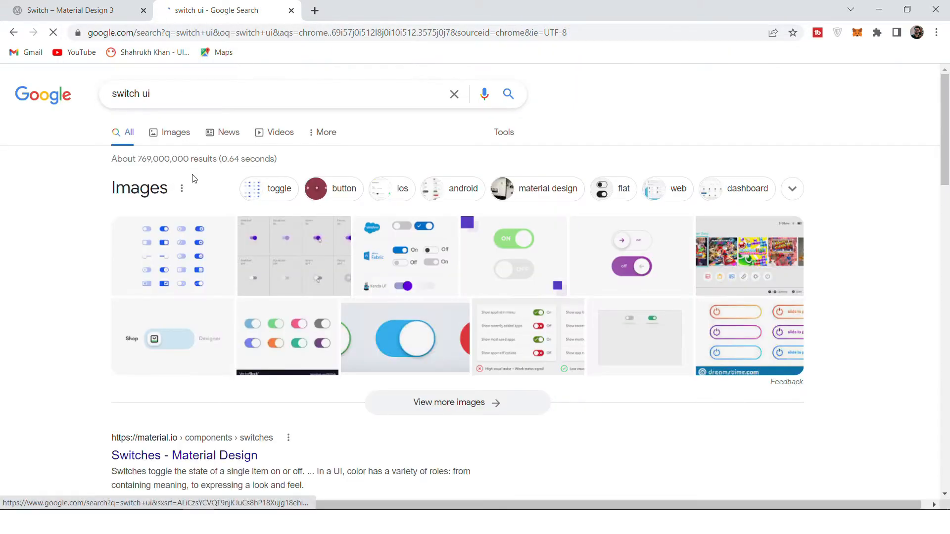
click(323, 251)
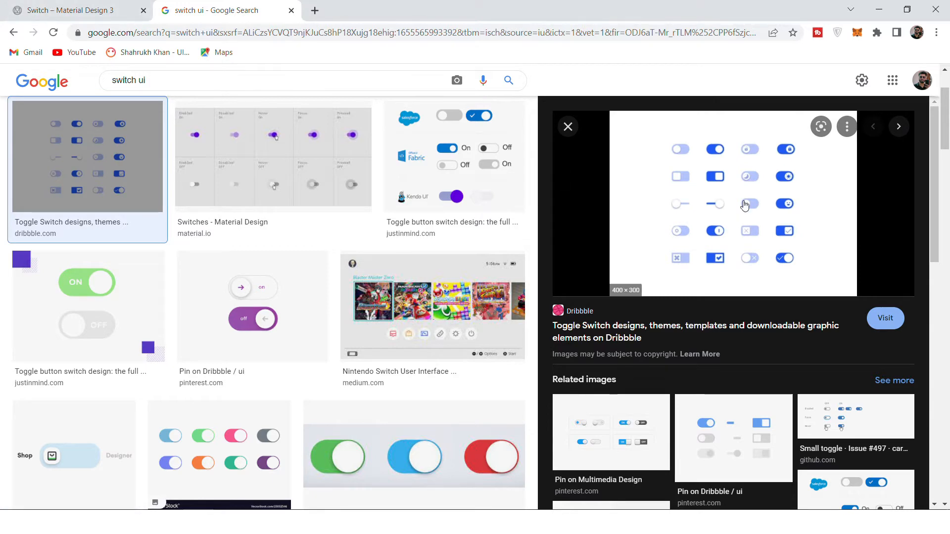
Return to the Material Design 3 Switch page and examine its overview, including What's new and the M2 versus M3 comparison.
click(97, 8)
scroll(622, 251, down, 2)
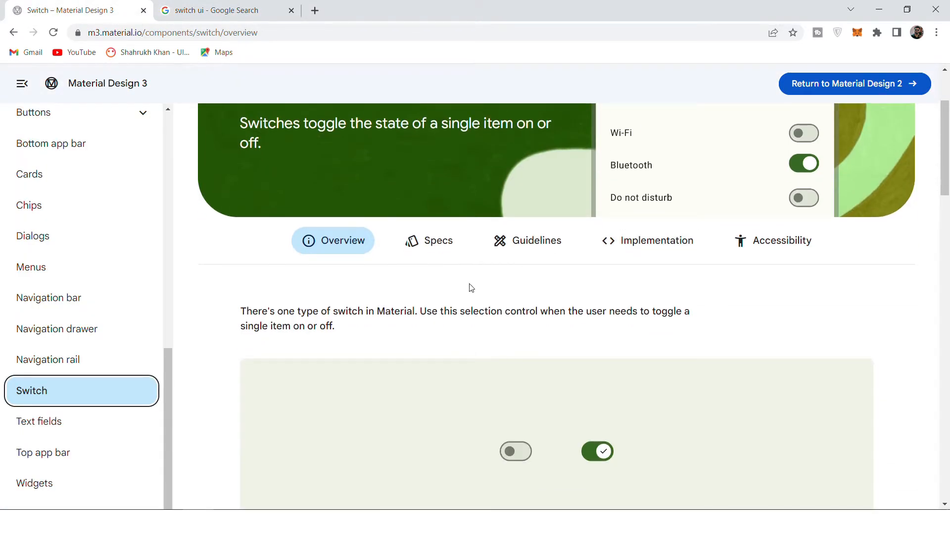
scroll(471, 288, down, 2)
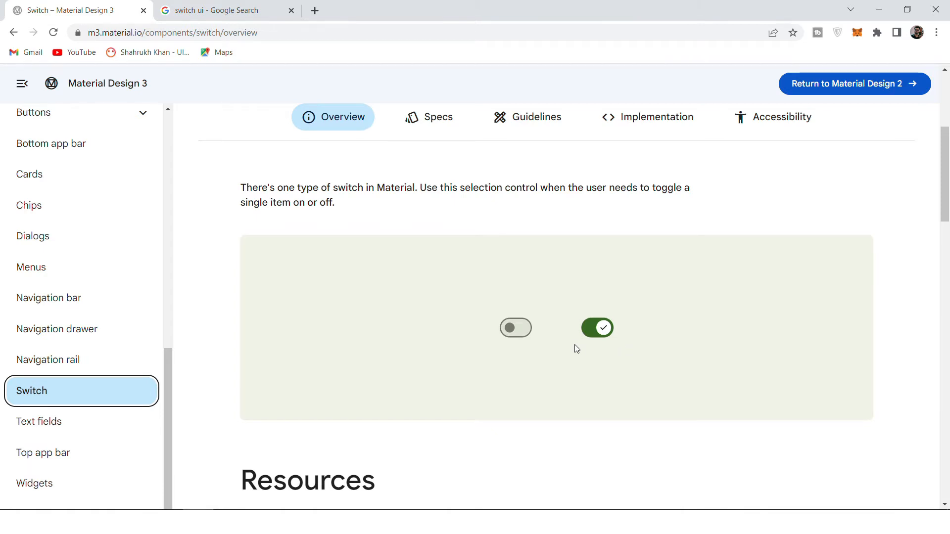
scroll(573, 345, down, 5)
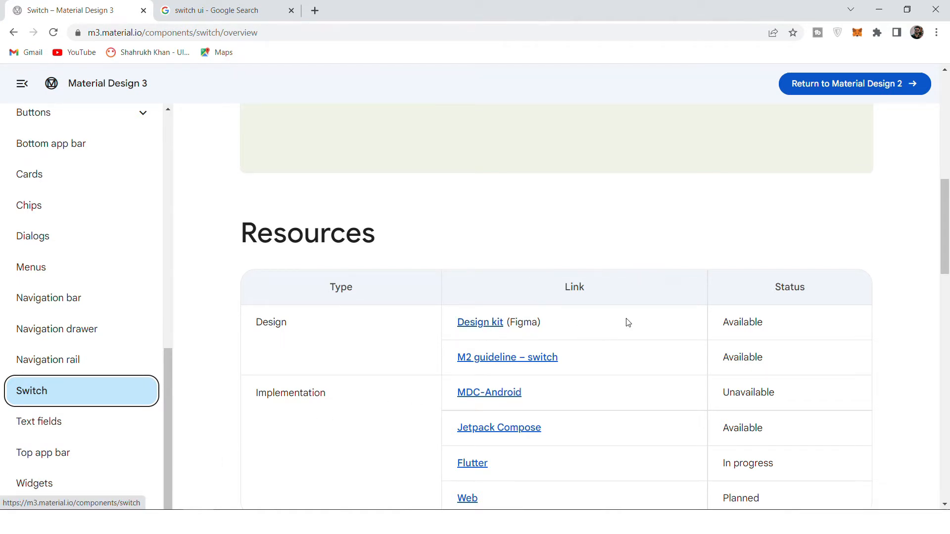
scroll(549, 320, down, 12)
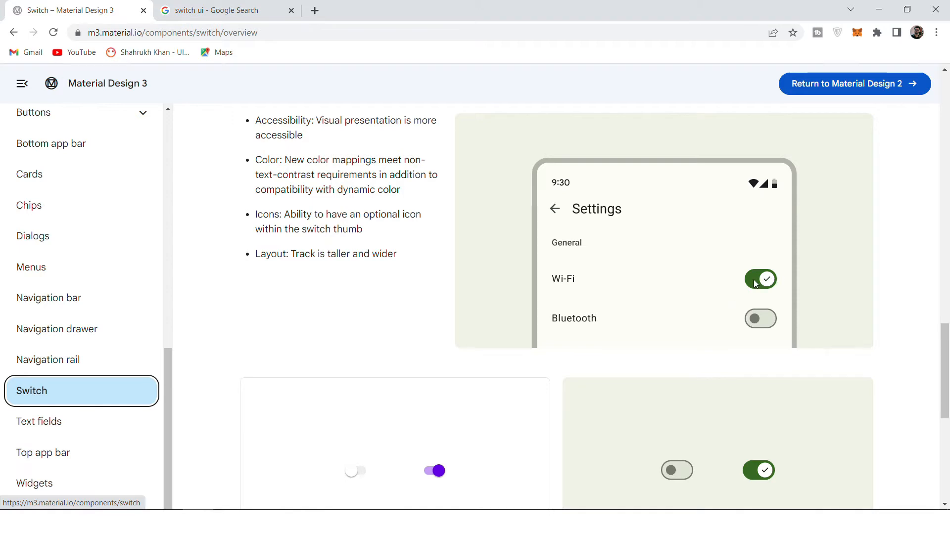
scroll(739, 297, down, 4)
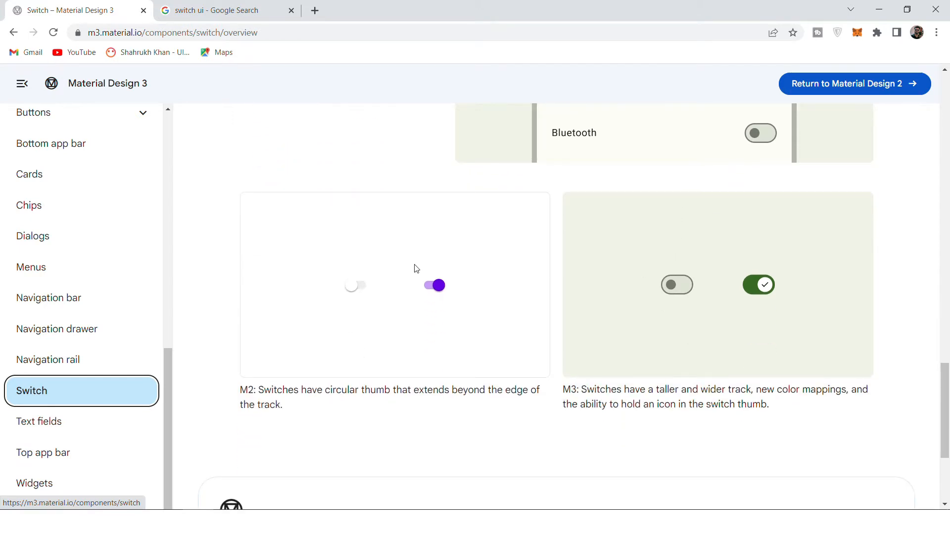
scroll(495, 277, down, 1)
scroll(579, 320, down, 2)
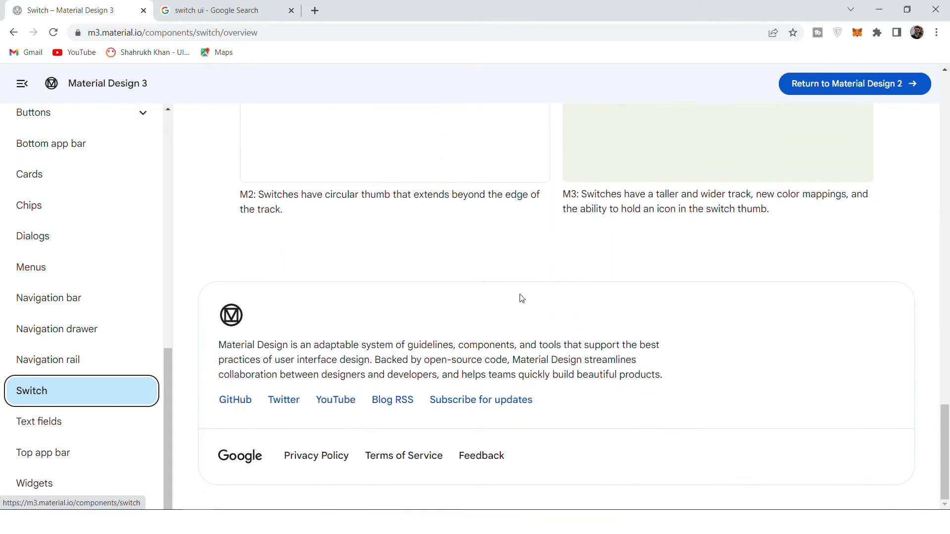
scroll(545, 292, up, 5)
scroll(533, 237, up, 4)
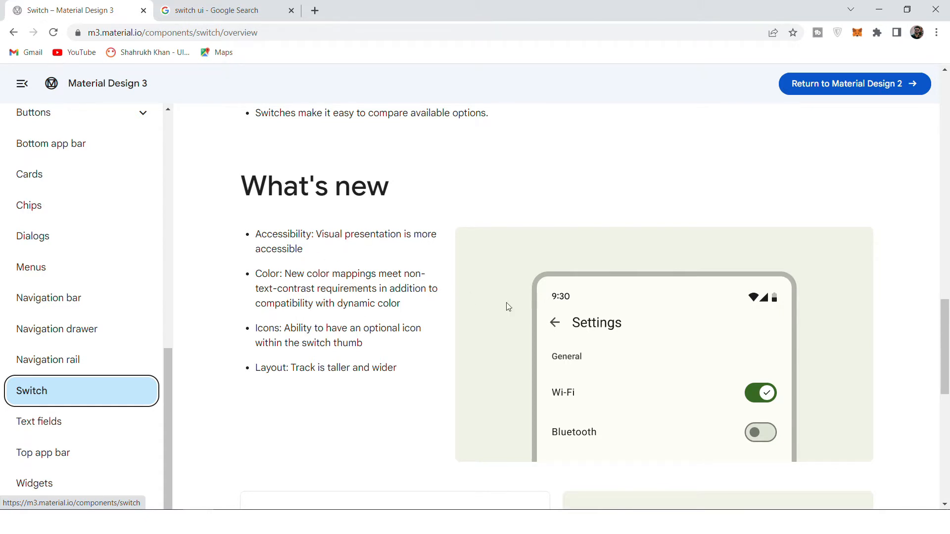
scroll(471, 299, down, 2)
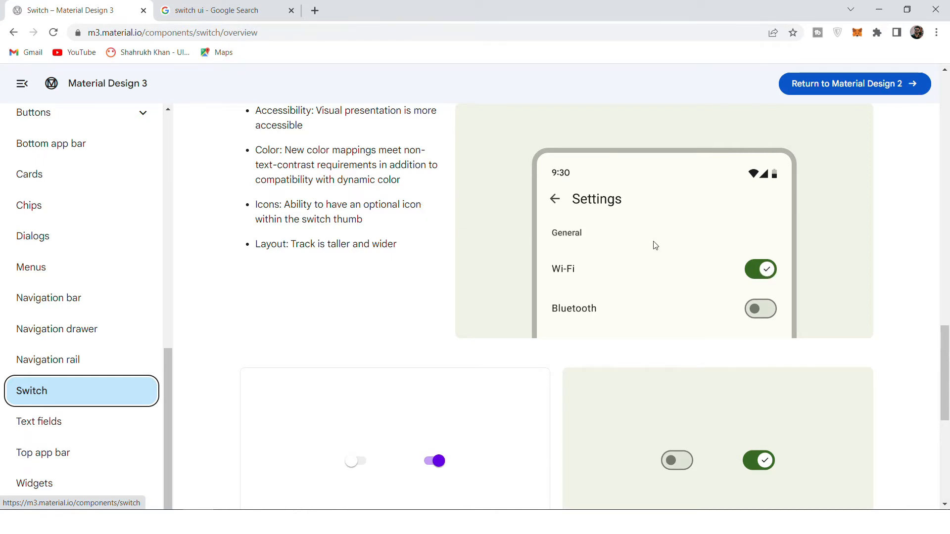
drag(369, 206, 396, 206)
click(402, 204)
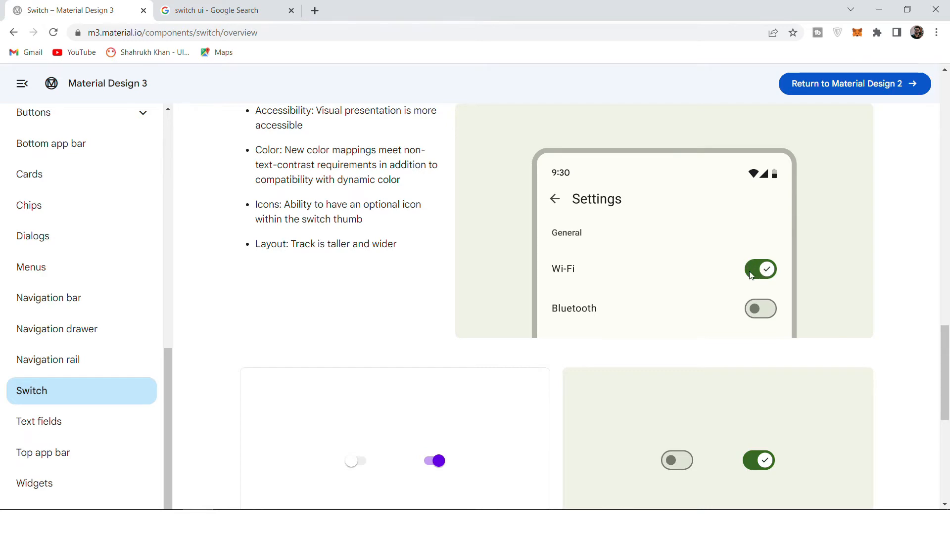
Open the switch's Specs and look through its element, design attribute and color sections.
scroll(443, 265, up, 15)
scroll(444, 181, up, 6)
click(435, 229)
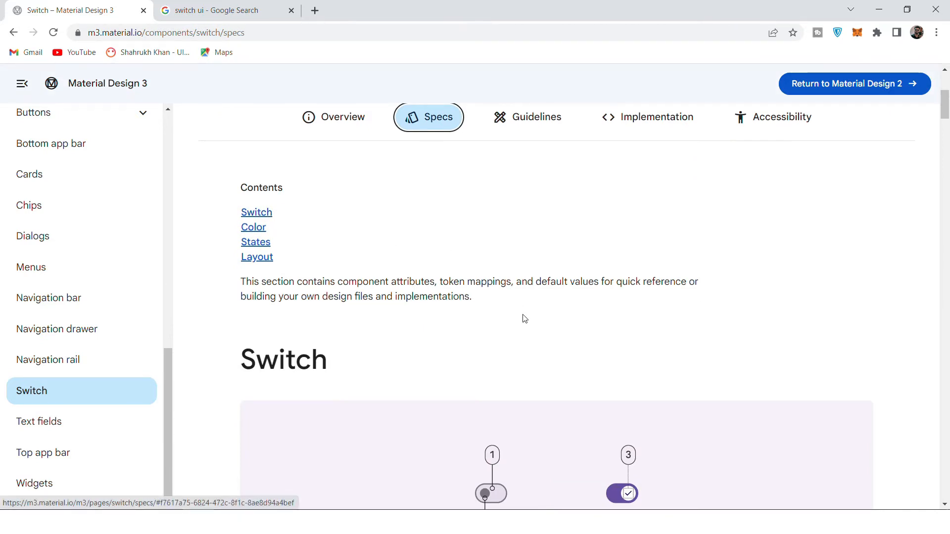
scroll(520, 316, down, 4)
scroll(341, 232, down, 7)
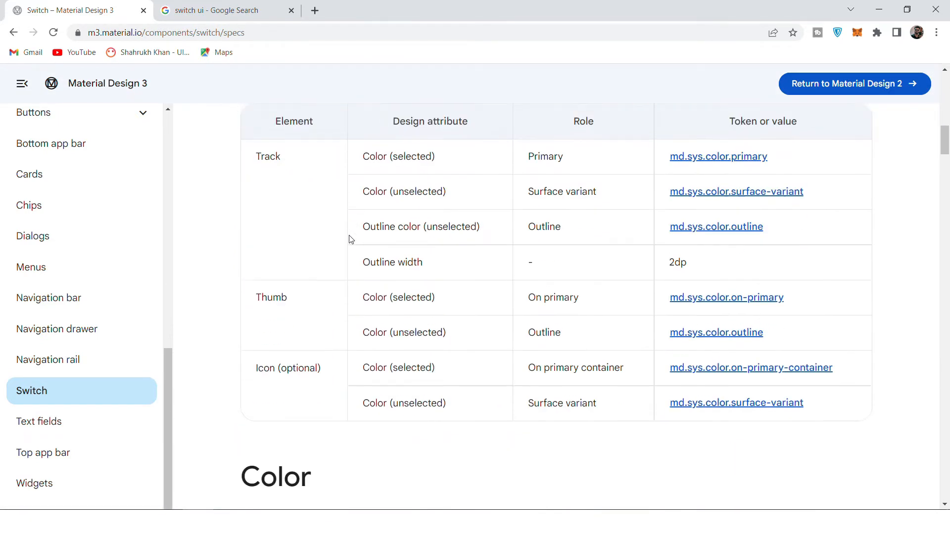
scroll(350, 239, down, 12)
scroll(395, 253, down, 10)
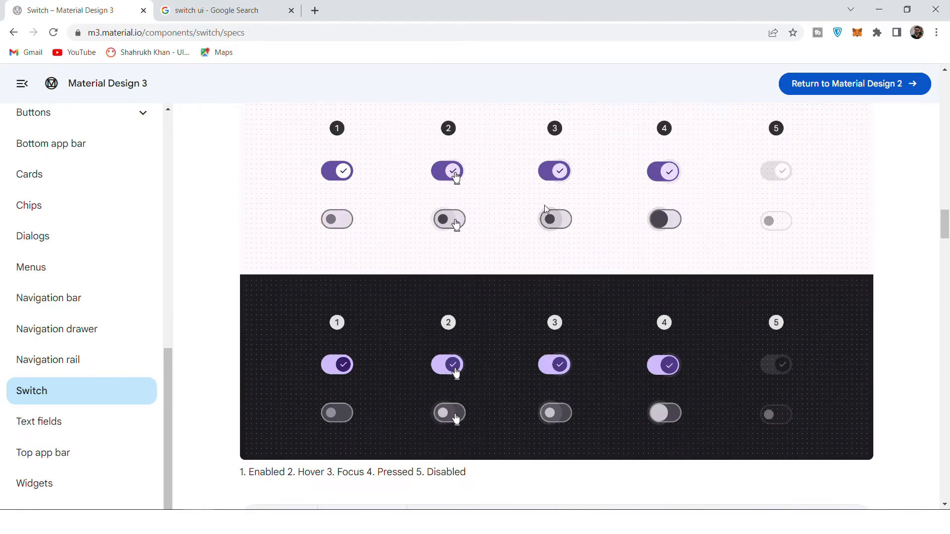
Examine the switch's enabled, hover, focus, pressed and disabled states and their token tables.
scroll(544, 203, down, 20)
scroll(467, 245, up, 12)
scroll(396, 264, up, 2)
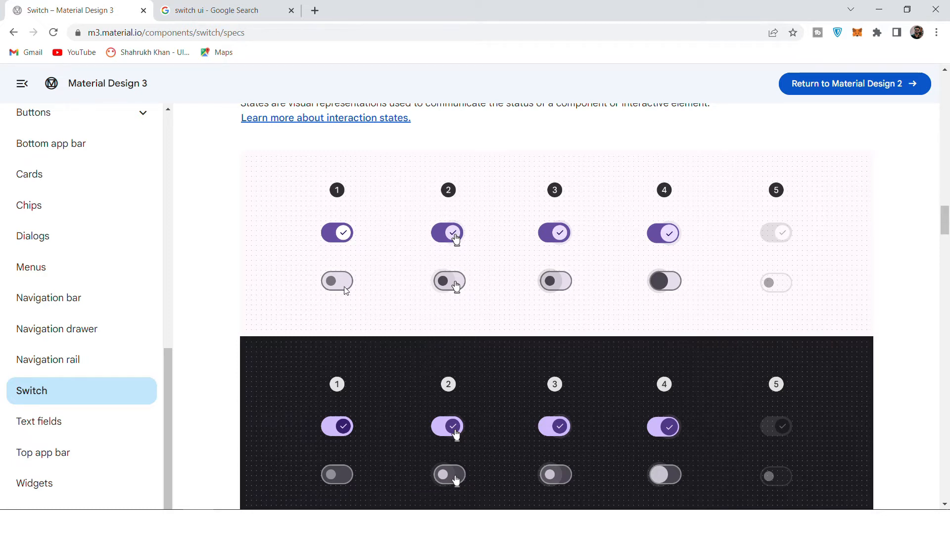
scroll(346, 290, down, 1)
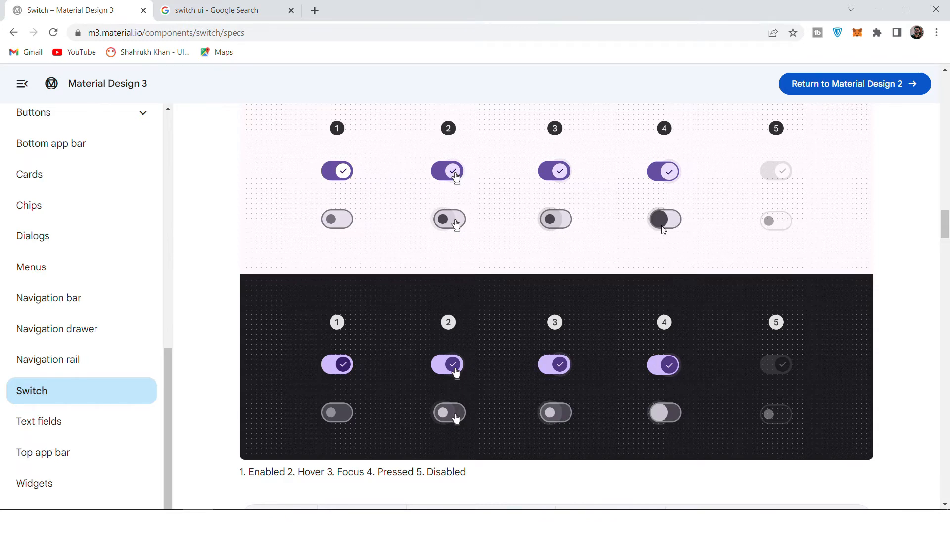
scroll(663, 229, down, 9)
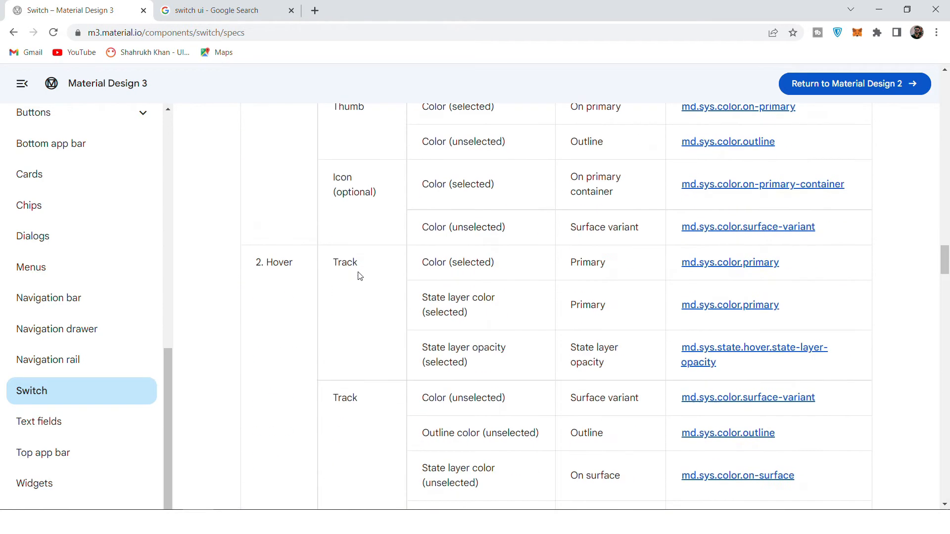
scroll(293, 286, down, 13)
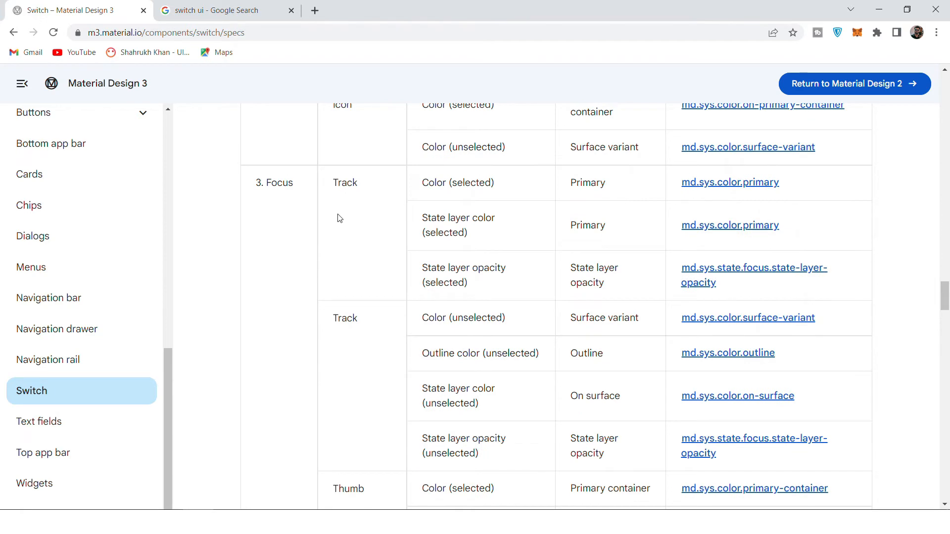
scroll(296, 253, down, 12)
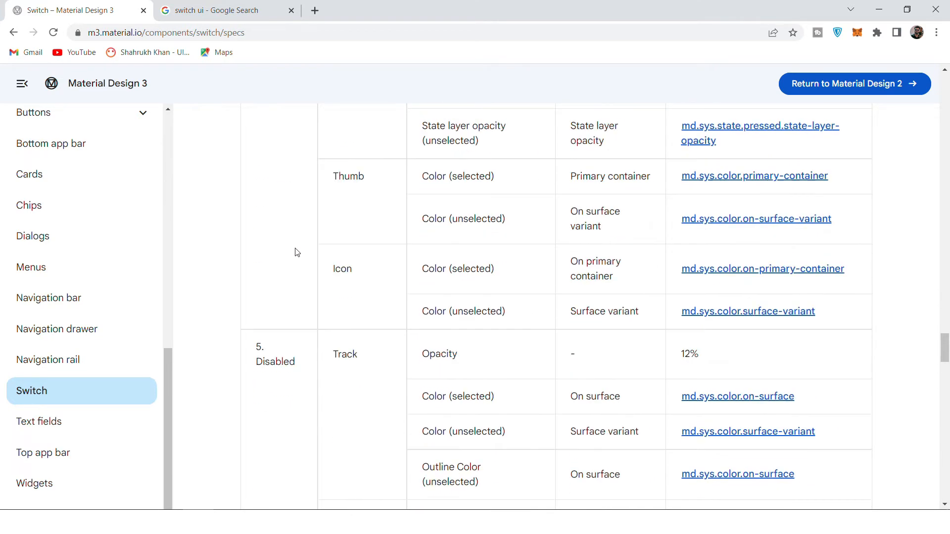
scroll(296, 253, down, 12)
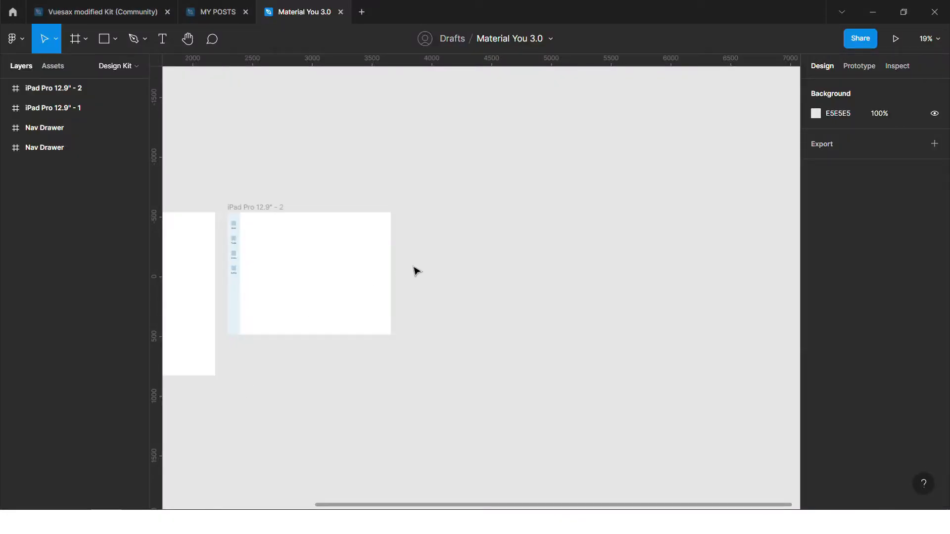
In Figma's Material You 3.0 file, copy the rail's Home label onto the blank area of iPad Pro 12.9" - 2 and change its text to WIFI.
scroll(414, 270, up, 5)
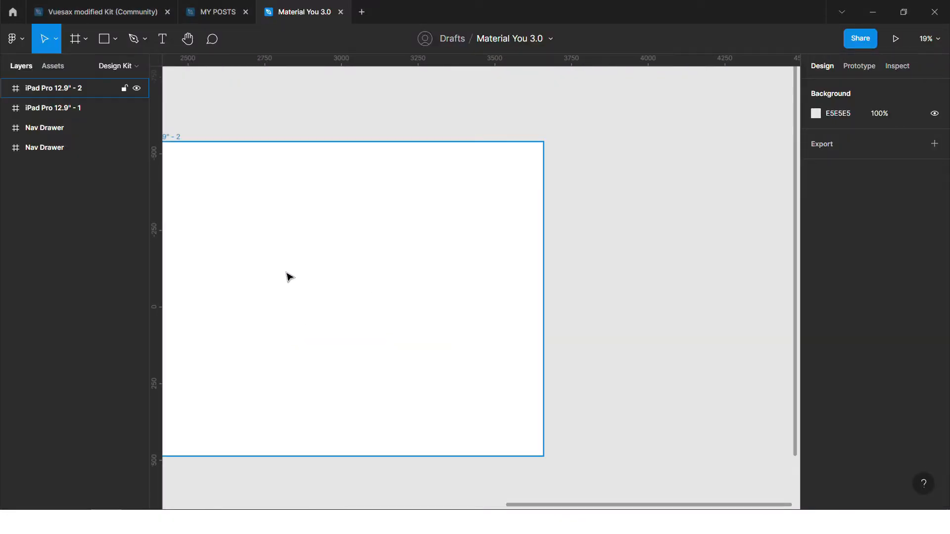
scroll(287, 274, left, 5)
scroll(380, 290, down, 1)
scroll(580, 181, up, 3)
scroll(448, 210, down, 2)
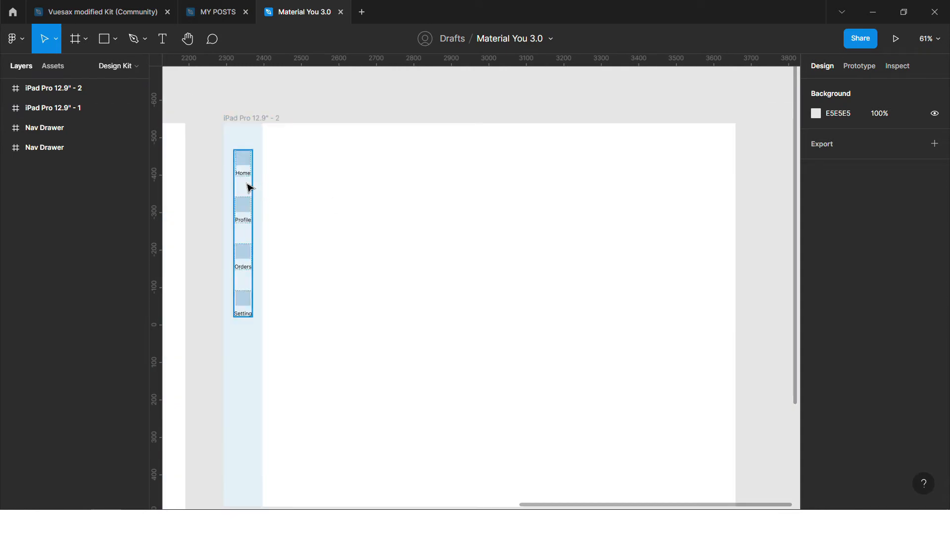
ctrl+click(243, 174)
ctrl+click(329, 181)
ctrl+click(240, 174)
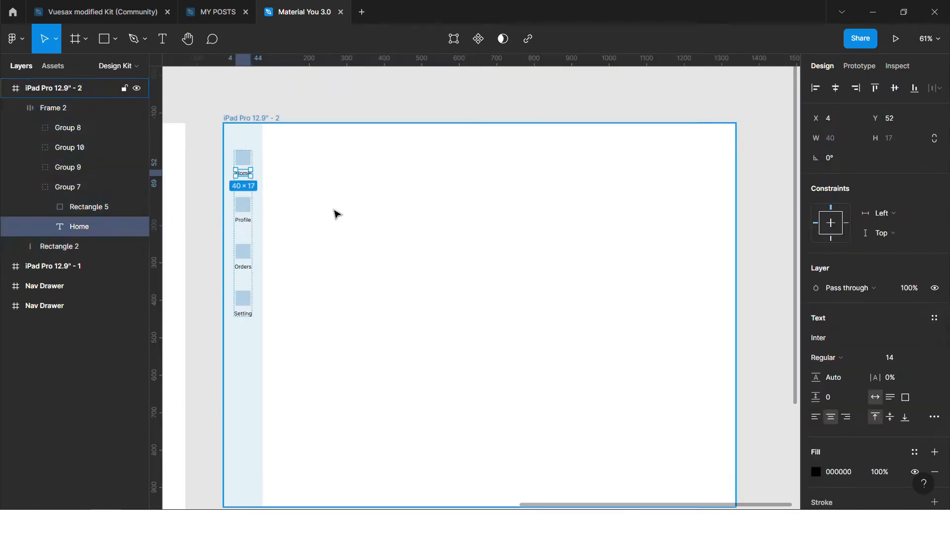
click(341, 183)
key(ctrl+v)
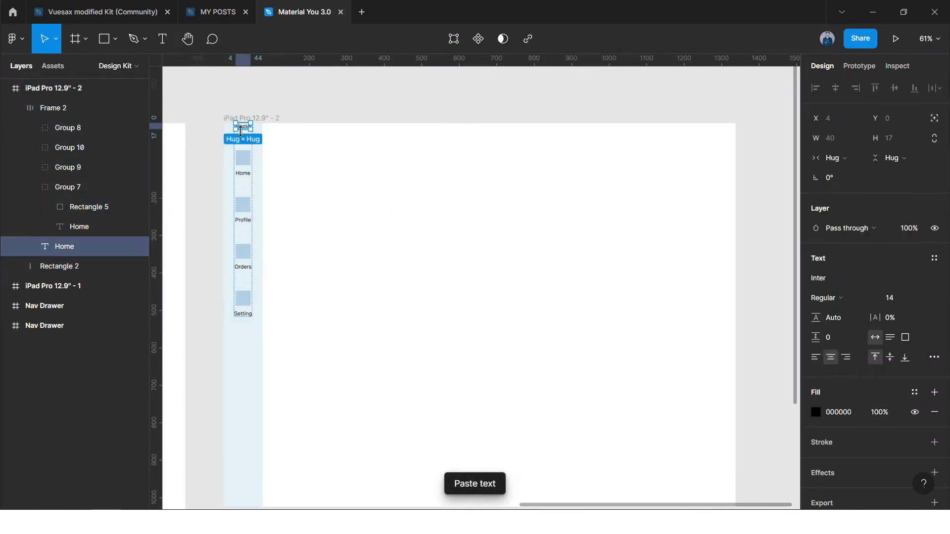
drag(246, 132, 337, 182)
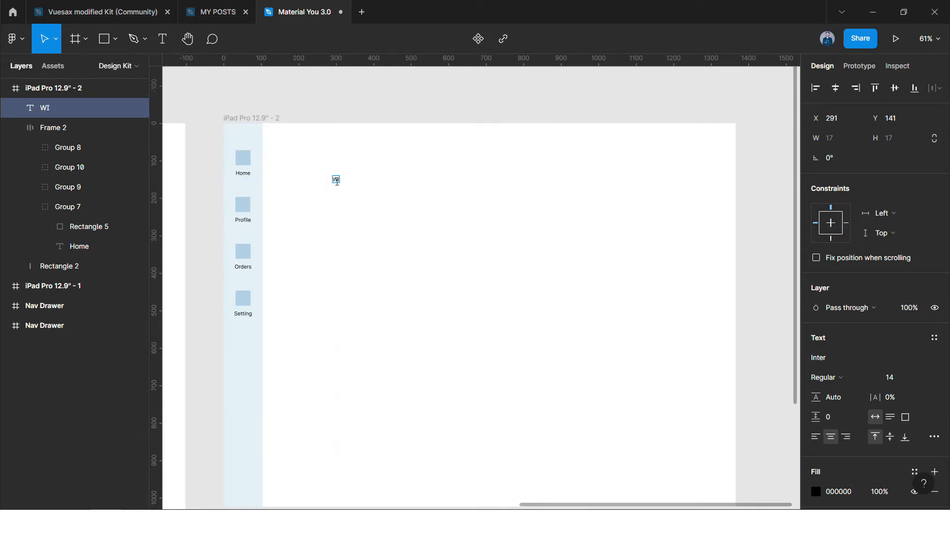
click(376, 192)
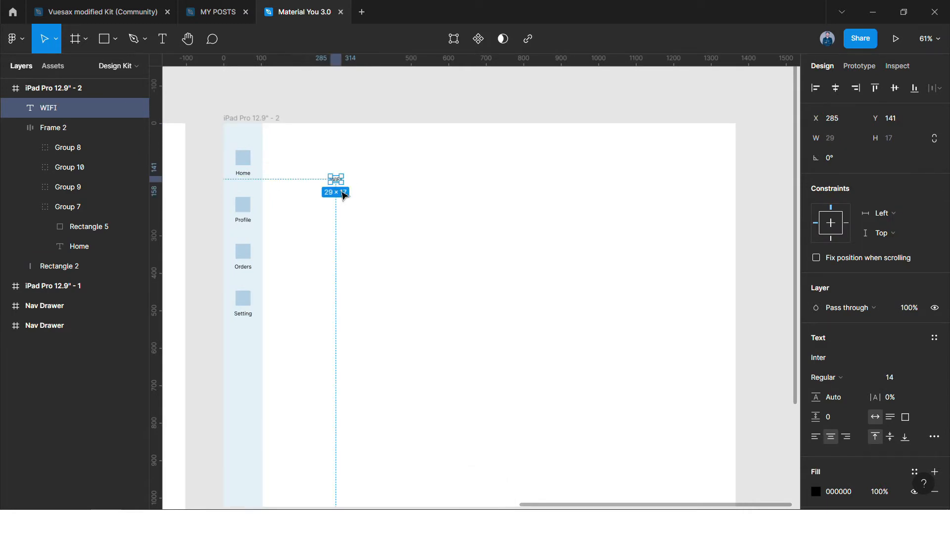
Move the WIFI label up beside the navigation rail, level with the Home item, at about X 152, Y 98.
scroll(316, 188, up, 2)
click(388, 207)
drag(377, 161, 299, 131)
click(312, 142)
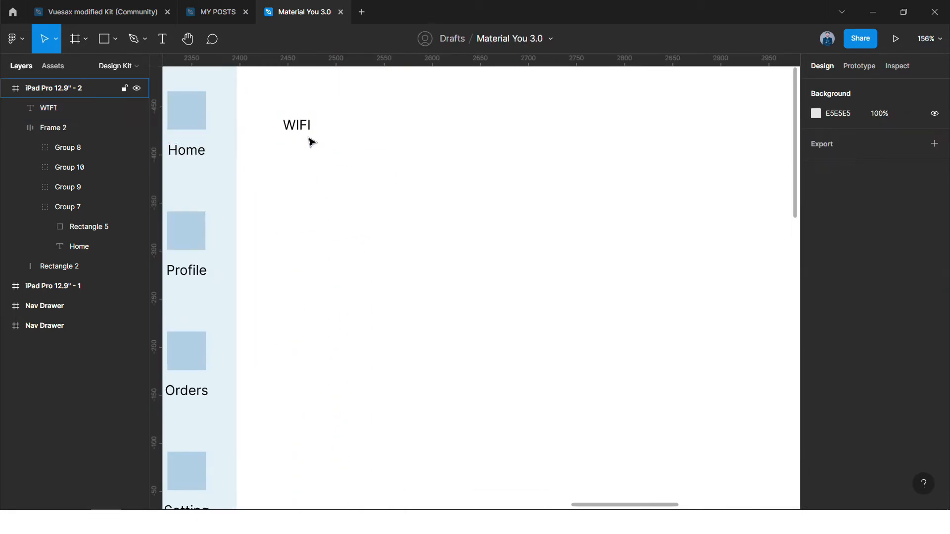
scroll(332, 158, down, 2)
click(306, 130)
click(332, 150)
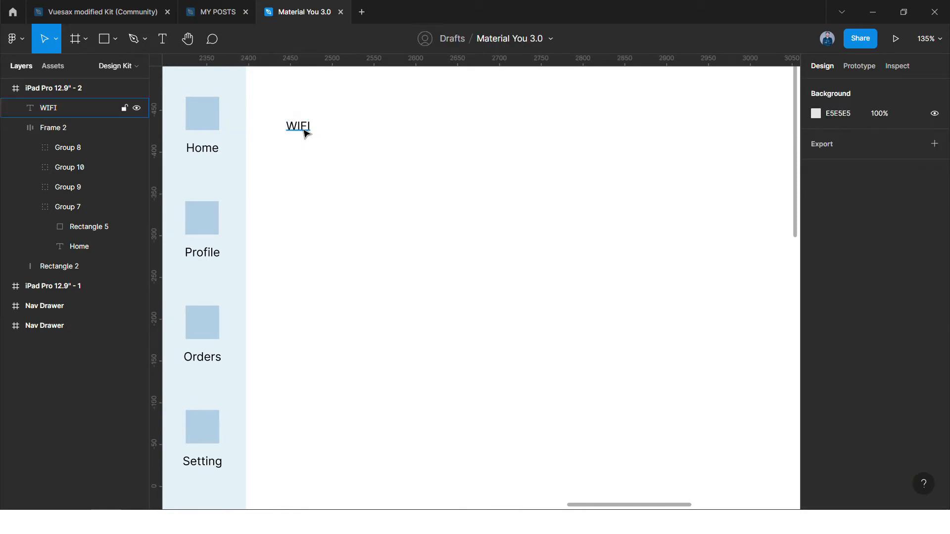
Duplicate the WIFI label, set one to font size 24 as a heading and place the 14-size one beneath it at about Y 118.
mouse_move(304, 131)
mouse_down()
mouse_move(307, 148)
mouse_move(312, 131)
mouse_up()
click(895, 382)
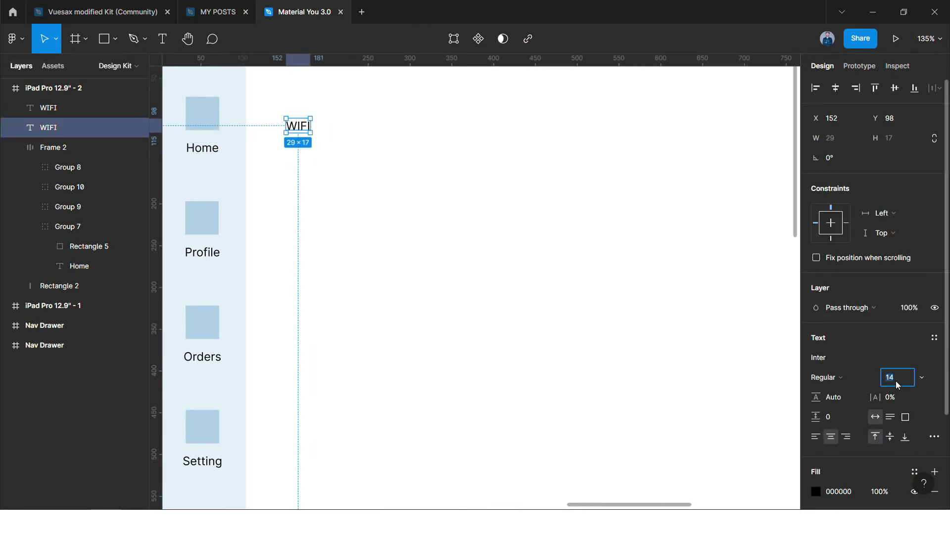
text(24)
key(Return)
click(417, 212)
drag(307, 131, 308, 121)
click(297, 143)
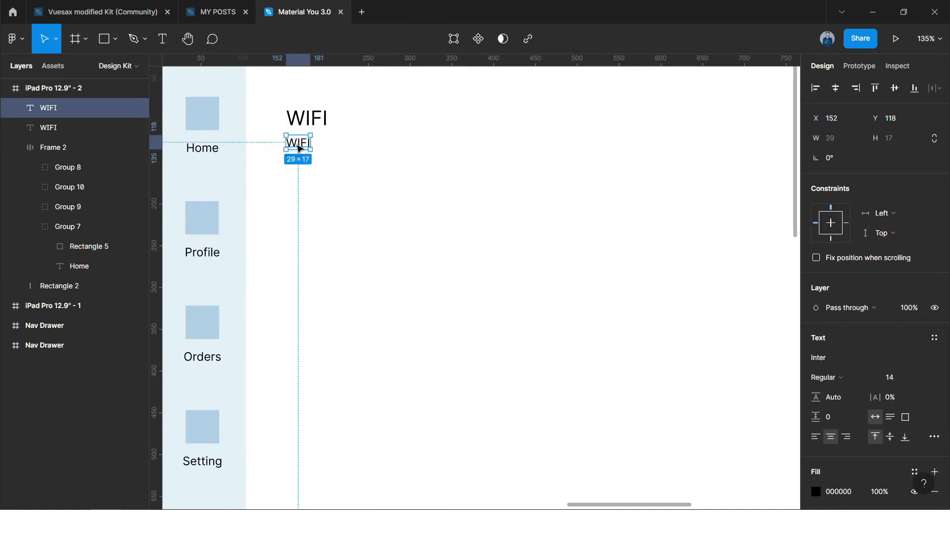
Change the text of the small label beneath the WIFI heading to Off.
double_click(305, 144)
text(oFF)
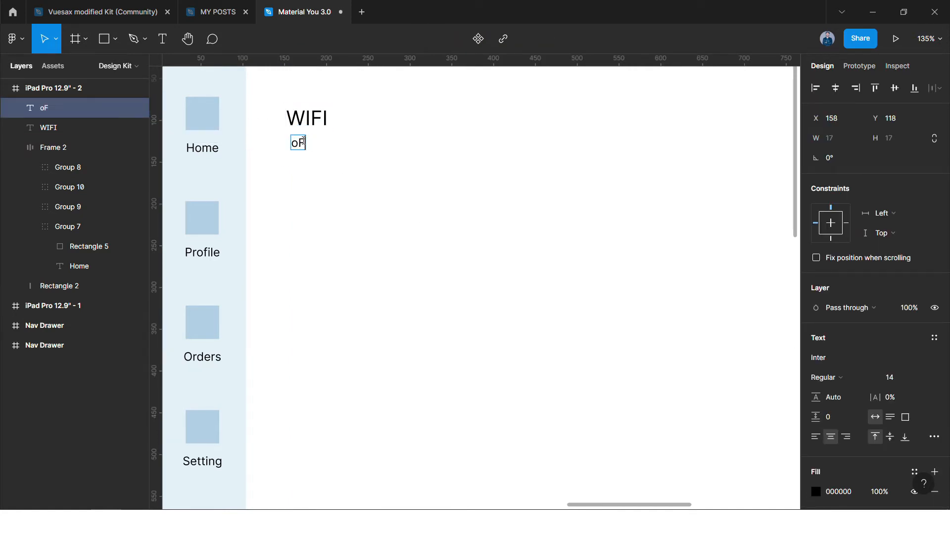
key(BackSpace)
key(BackSpace)
key(BackSpace)
key(Escape)
Set the Off label's opacity to 50% and place it directly below the WIFI heading, aligned with its left edge.
drag(302, 147, 348, 125)
click(332, 129)
click(344, 123)
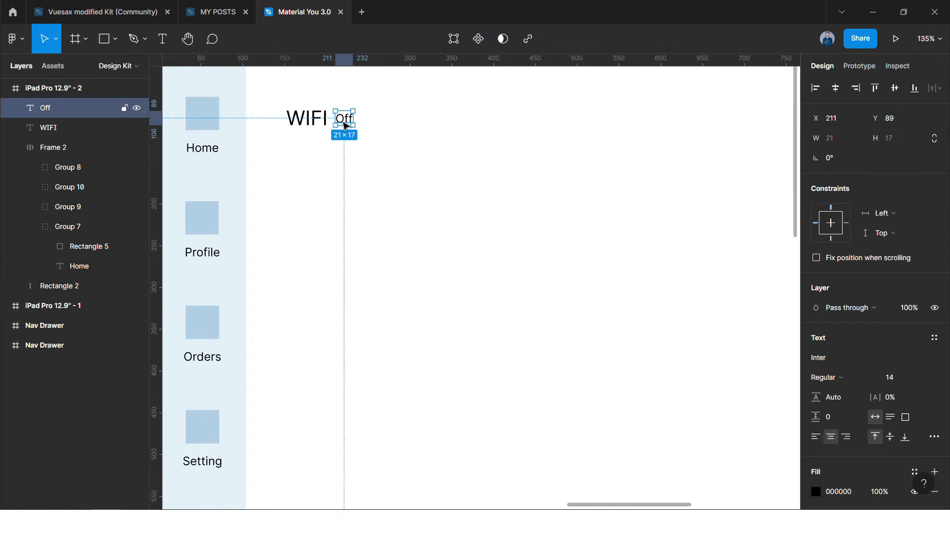
key(5)
click(408, 141)
drag(345, 119, 297, 144)
click(355, 157)
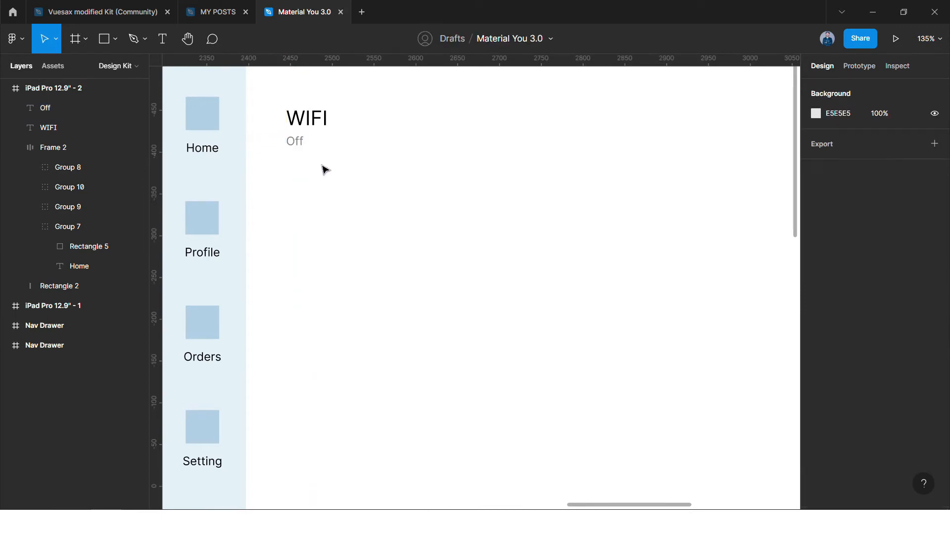
Draw a rectangle about 48 × 23 to the right of the WIFI heading for the switch track.
click(104, 39)
drag(391, 119, 431, 140)
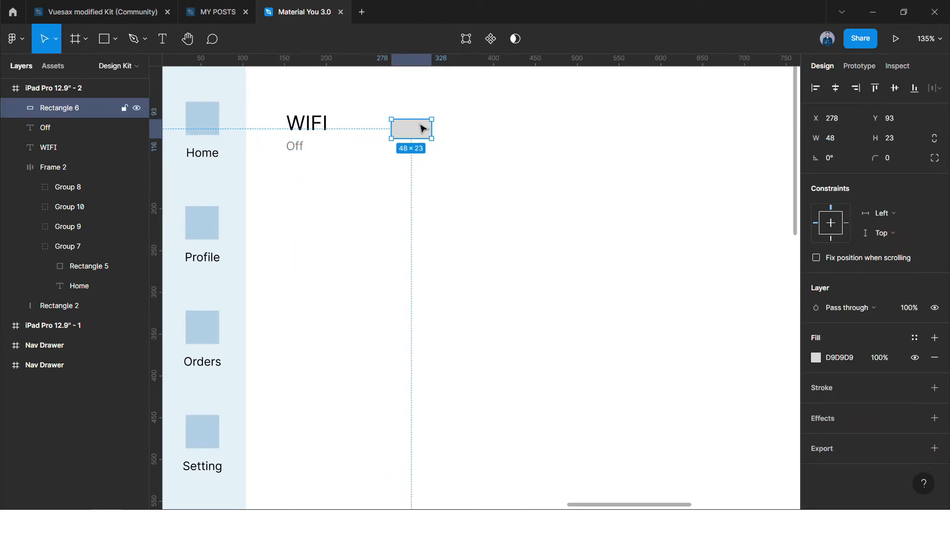
Set the switch track rectangle's height to 32 and its width to 56.
text(32)
click(838, 141)
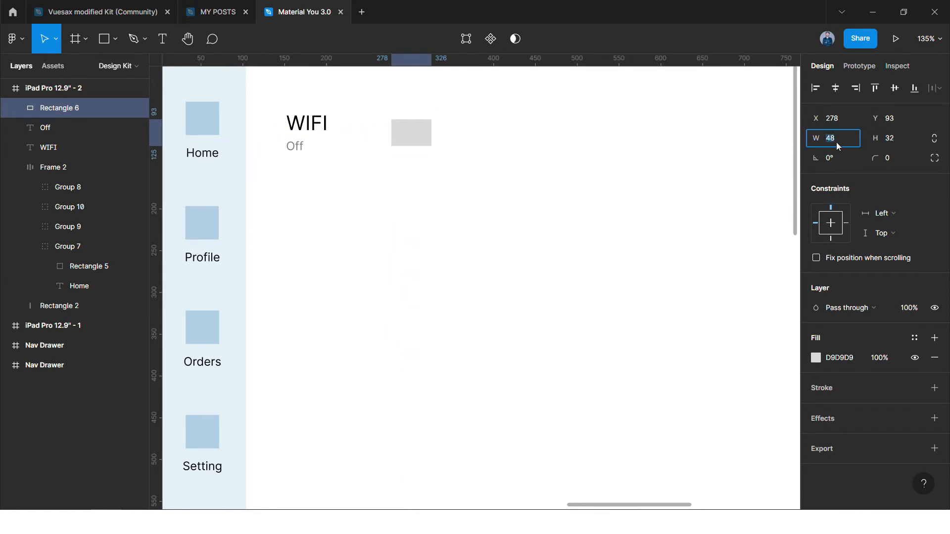
text(56)
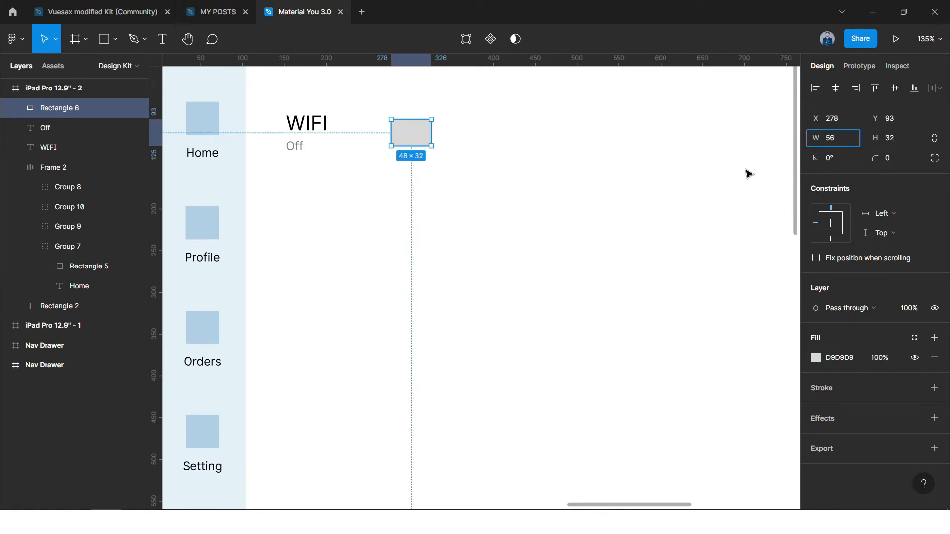
click(532, 163)
click(424, 133)
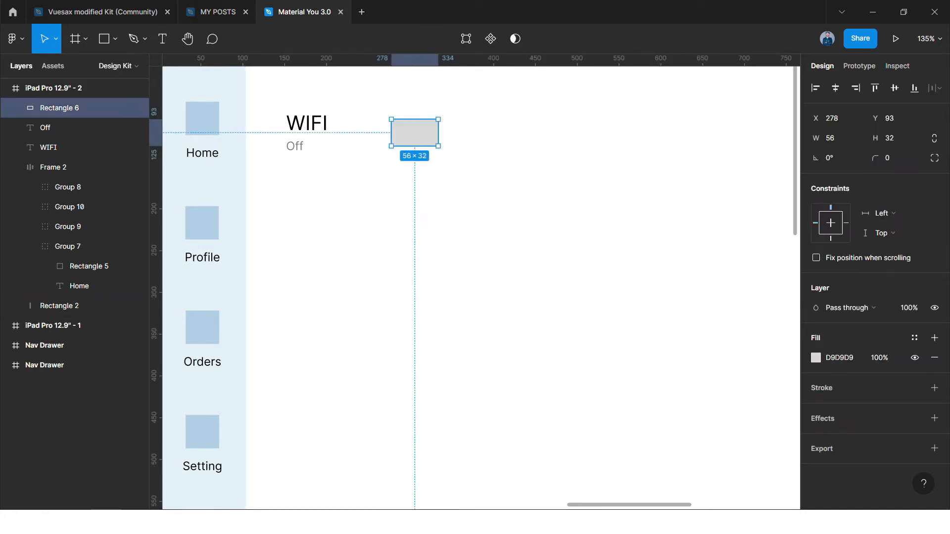
Check the switch layout dimensions on the Material Design 3 specs page in the browser, and set the track's width to 52.
key(alt+Tab)
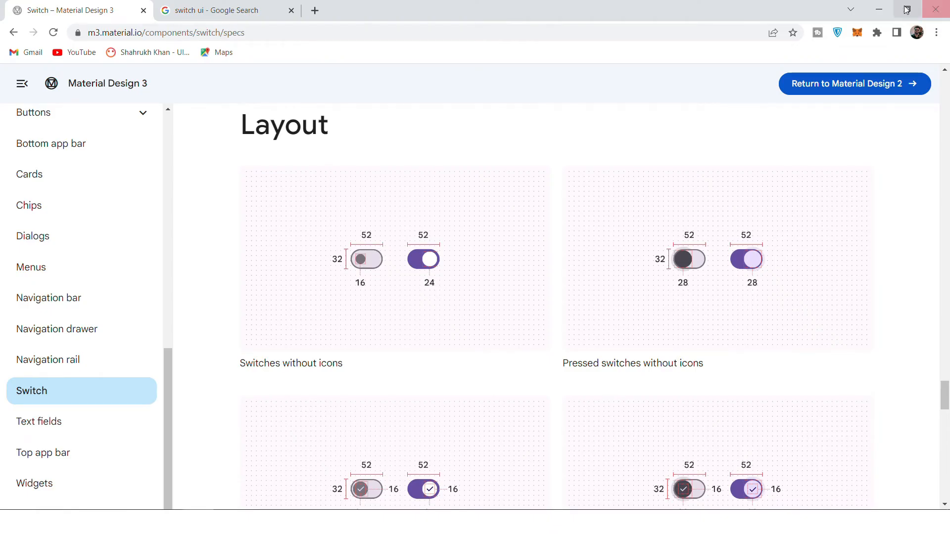
click(879, 10)
click(839, 140)
text(52)
key(Return)
click(579, 170)
Round the track rectangle's corners with a radius of 60 to make a pill shape.
click(421, 144)
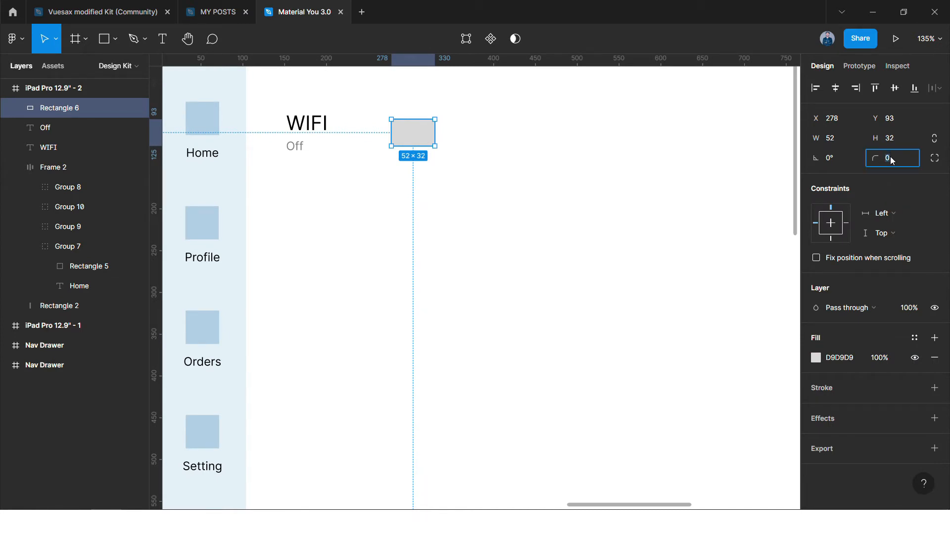
text(40)
key(Return)
click(450, 168)
click(410, 142)
scroll(409, 141, up, 10)
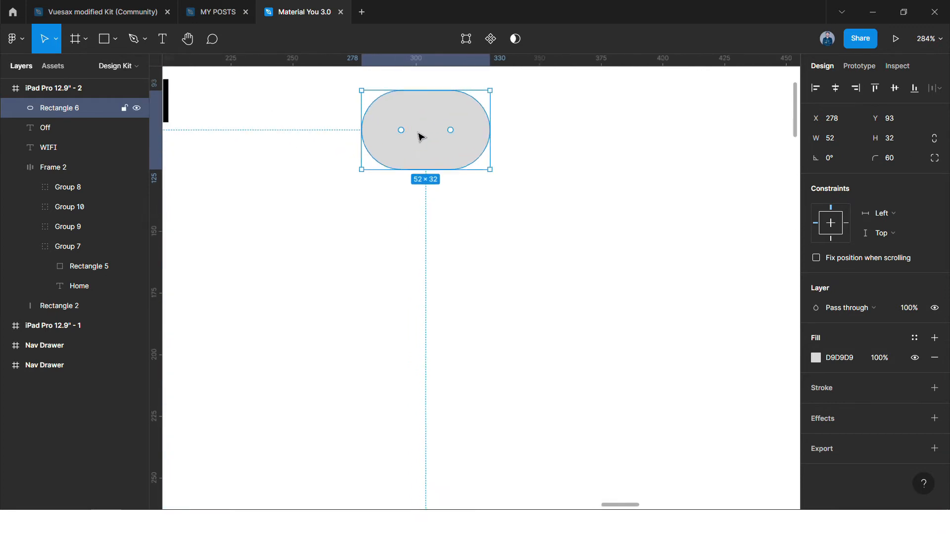
Draw a circle about 15 × 15 below the track for the thumb, and check the thumb size on the Material Design 3 specs page.
click(171, 74)
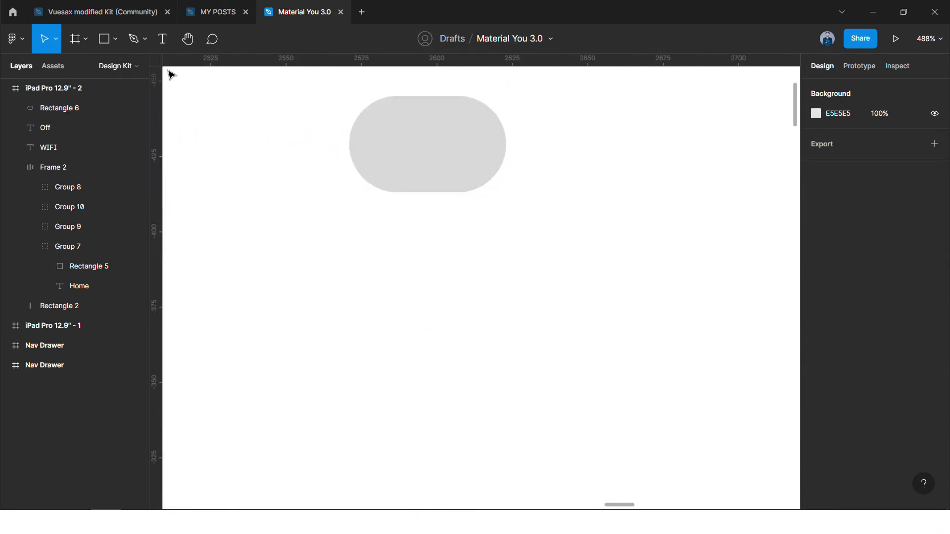
click(103, 42)
click(114, 40)
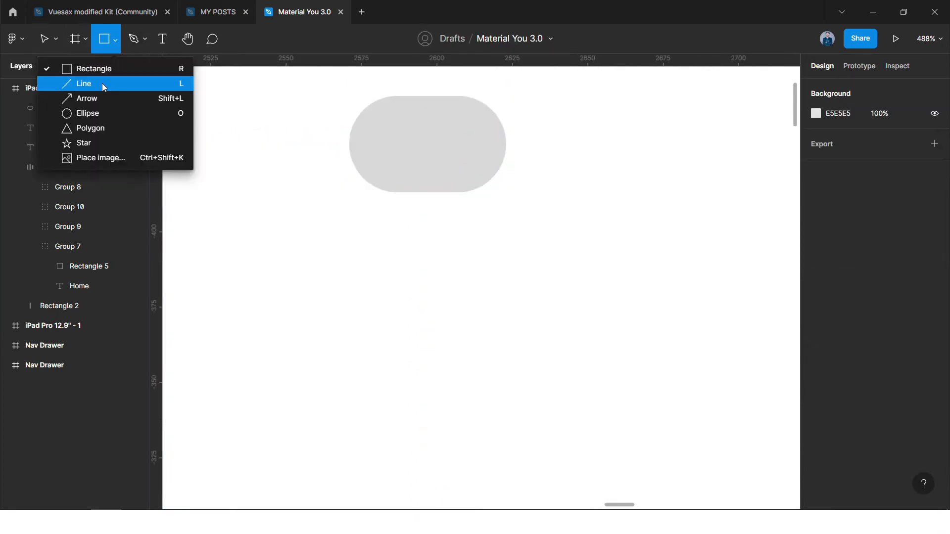
click(95, 112)
mouse_move(383, 130)
mouse_down()
mouse_move(432, 168)
mouse_move(398, 240)
mouse_up()
click(464, 253)
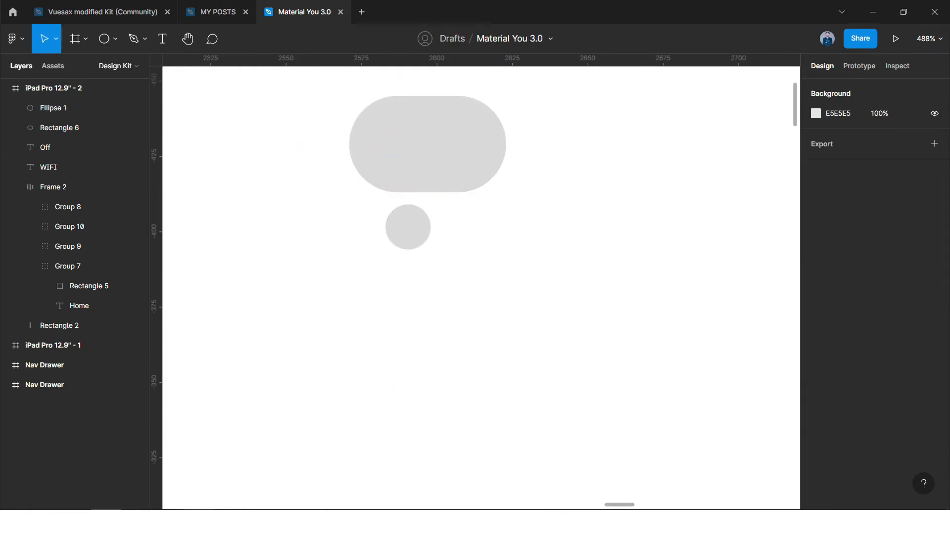
key(alt+Tab)
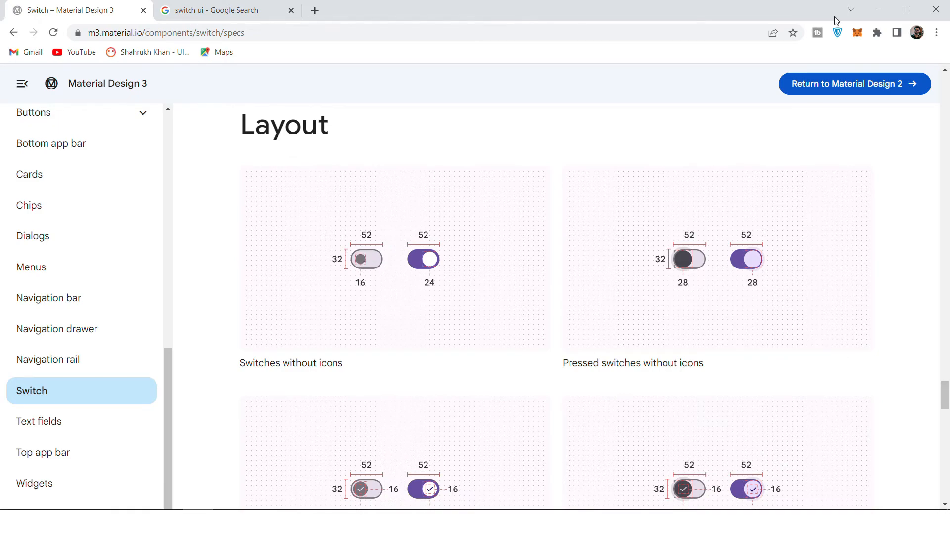
click(878, 10)
Fill the switch track with the pale blue-grey D2D7E2 and copy its hex code.
click(493, 171)
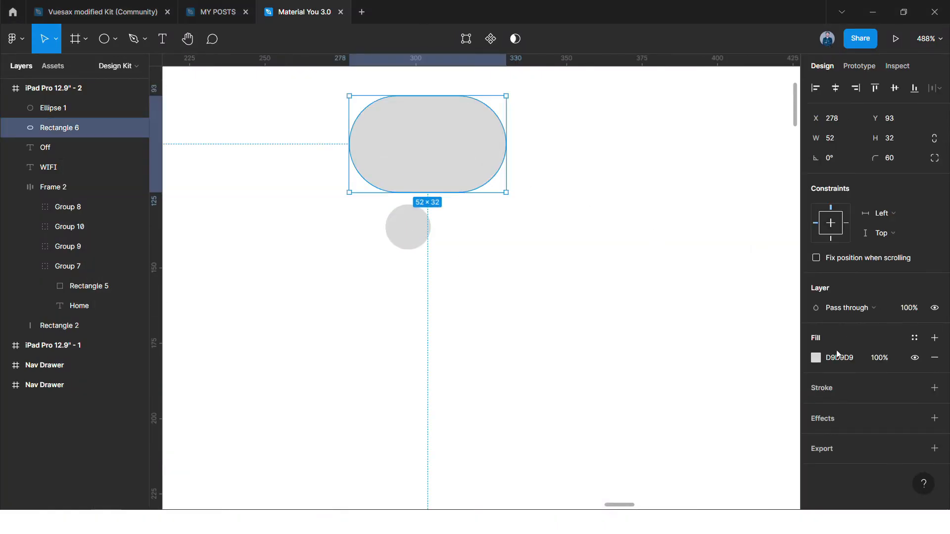
click(815, 358)
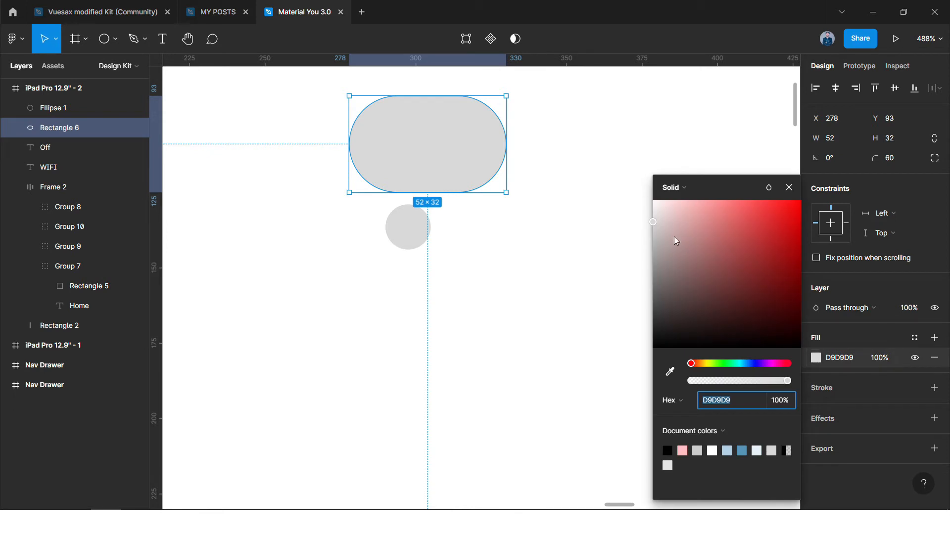
drag(743, 366, 751, 366)
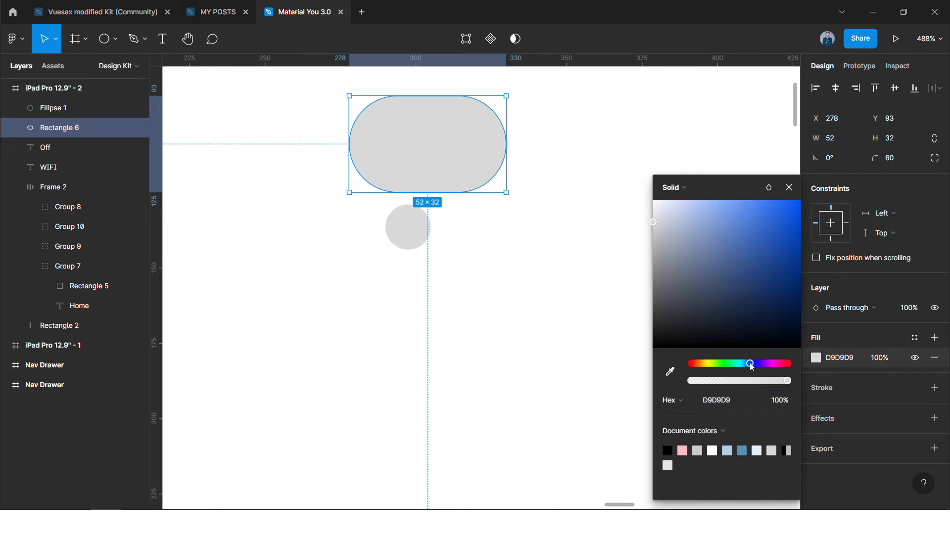
drag(726, 216, 739, 210)
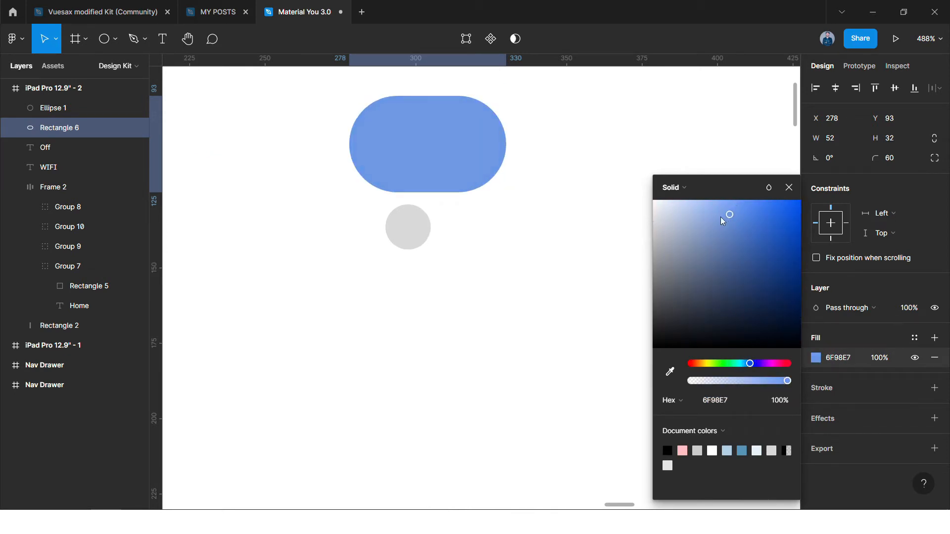
drag(697, 239, 664, 221)
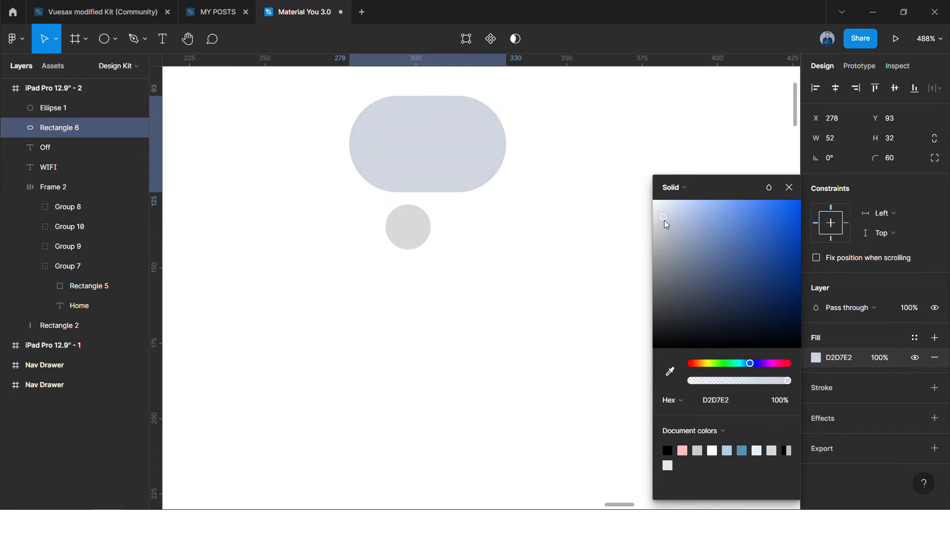
click(731, 402)
key(ctrl+c)
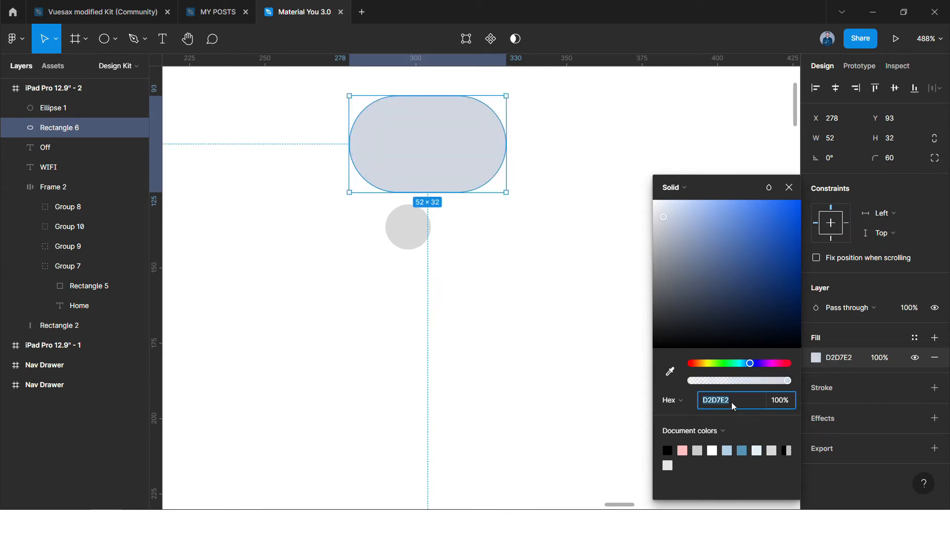
Add a 1-wide inside stroke to the track from the copied fill colour and darken it to A6B0C6.
click(587, 358)
click(463, 168)
click(846, 388)
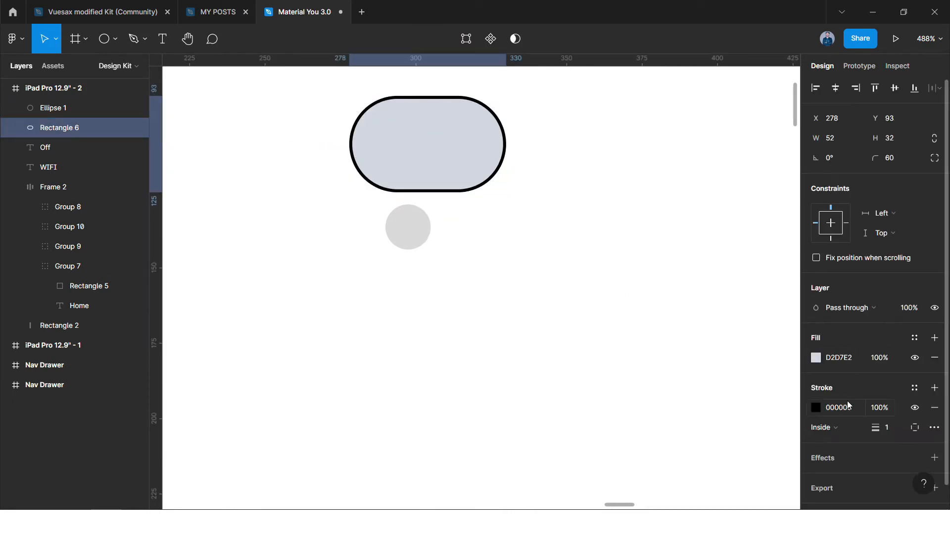
key(ctrl+v)
click(685, 331)
click(475, 165)
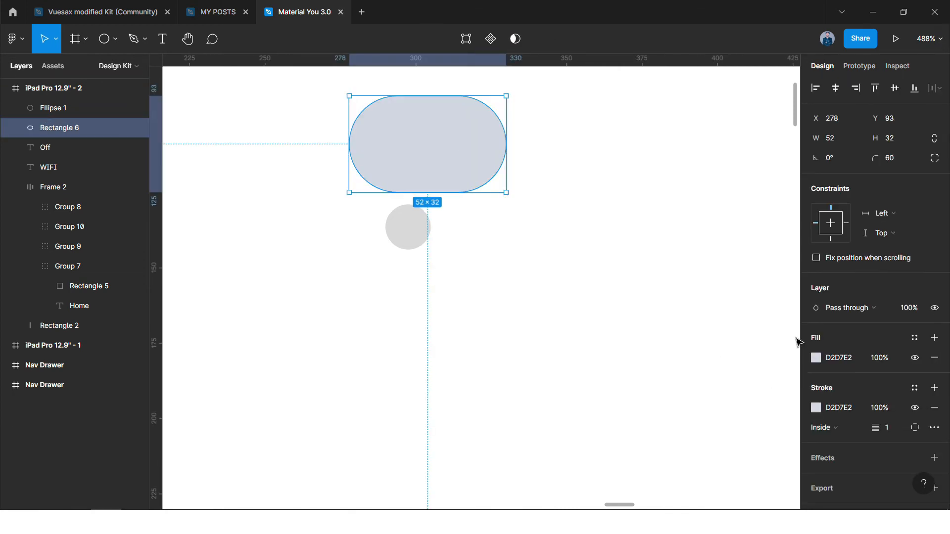
click(816, 408)
drag(682, 229, 679, 239)
click(446, 242)
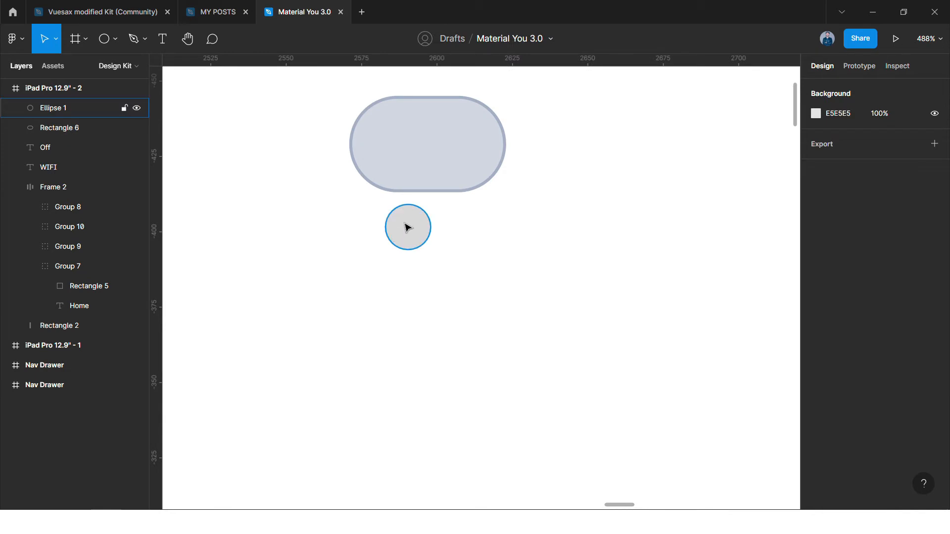
Give the circle the track's D2D7E2 fill and move it into the left half of the track, to about X 289, Y 102.
click(425, 231)
click(672, 333)
click(413, 214)
drag(412, 214, 404, 147)
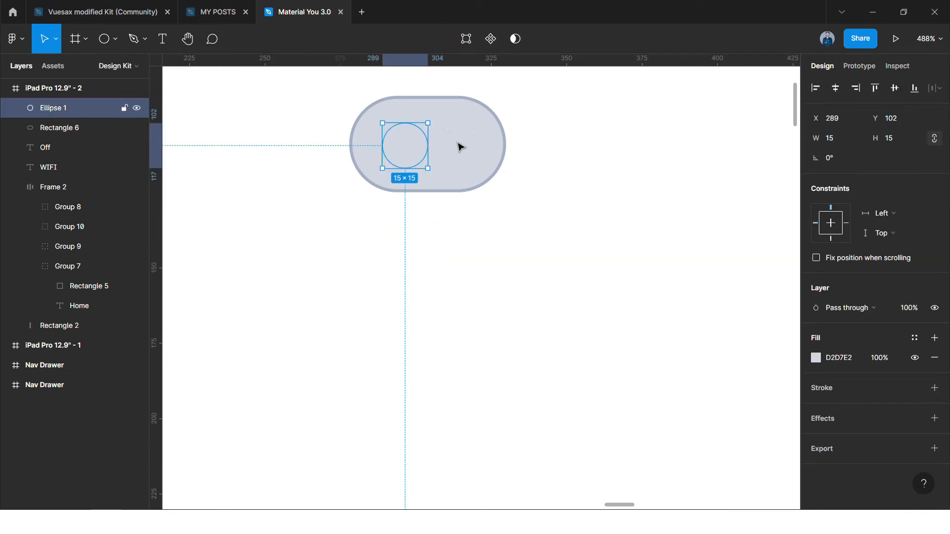
Copy the track's stroke colour A6B0C6 and apply it as the circle's fill.
click(495, 171)
click(838, 408)
key(ctrl+c)
click(395, 139)
click(841, 357)
key(ctrl+v)
click(572, 265)
Shift the circle left to X 286, resize it to 16 × 16, and check its spacing inside the track.
drag(414, 155, 406, 156)
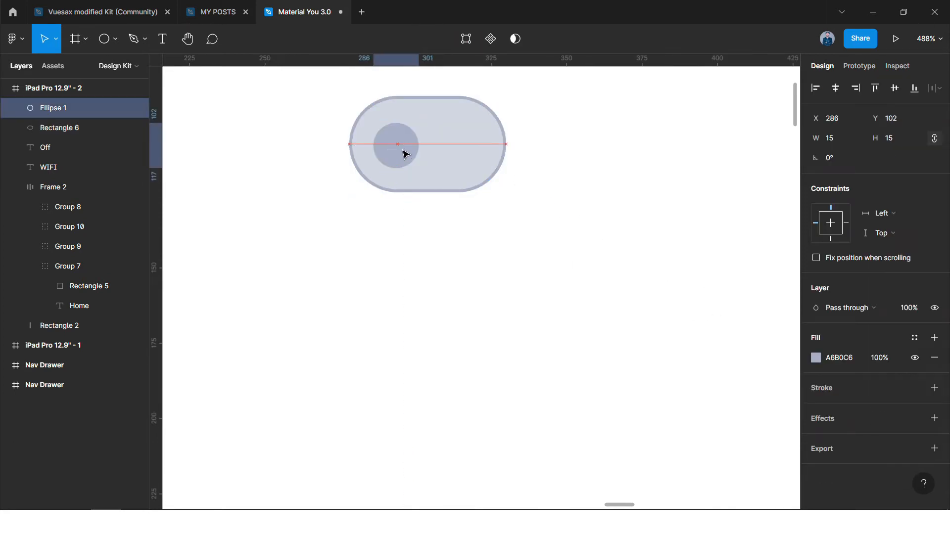
click(897, 140)
text(16)
key(Return)
key(alt)
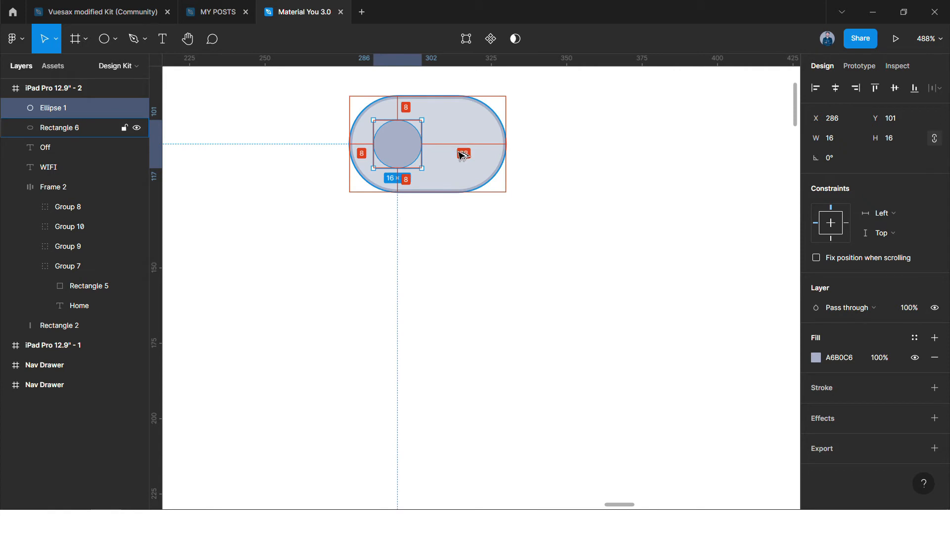
Move the switch farther right to about X 310, Y 90, and group it with the WIFI and Off labels.
click(453, 218)
scroll(409, 204, down, 5)
drag(381, 143, 473, 190)
drag(242, 113, 487, 254)
key(ctrl+g)
Duplicate the WIFI row group straight below the original.
drag(455, 183, 467, 279)
scroll(504, 272, down, 1)
click(511, 268)
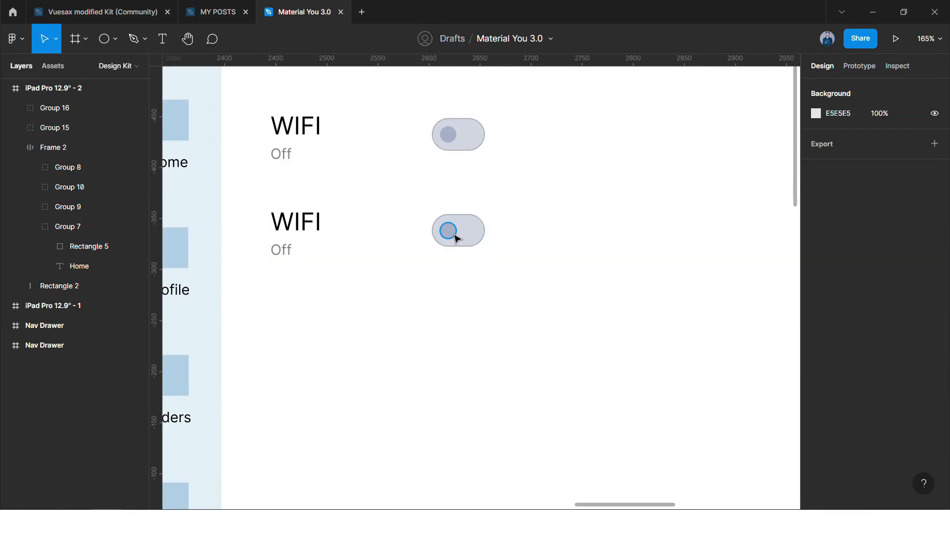
ctrl+click(454, 235)
scroll(468, 237, up, 3)
scroll(475, 227, down, 3)
click(521, 198)
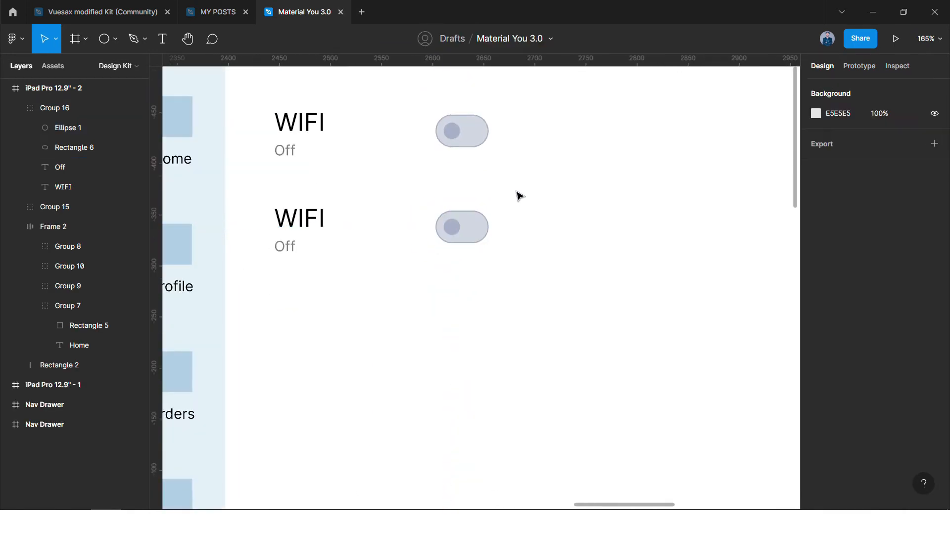
Group the circle and track of the upper WIFI row's switch.
ctrl+click(453, 132)
click(458, 136)
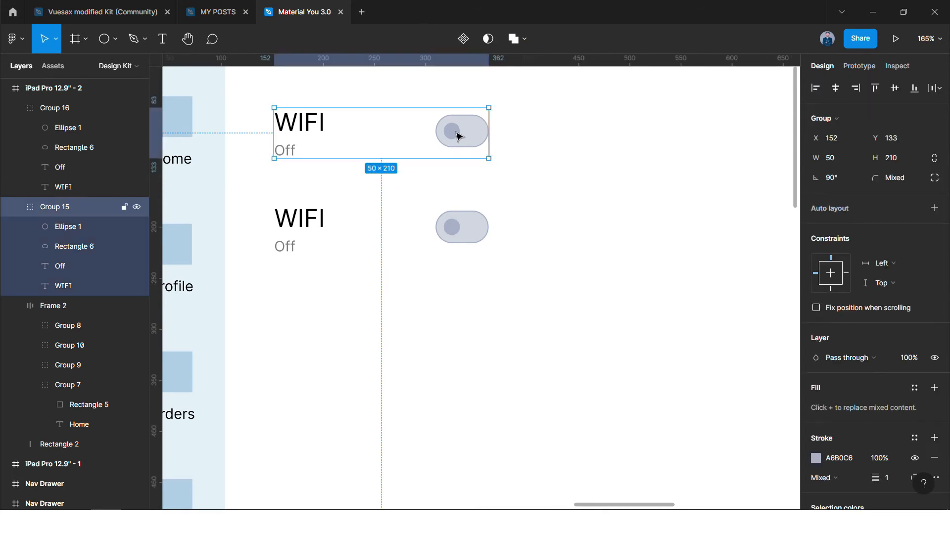
double_click(457, 133)
shift+click(479, 134)
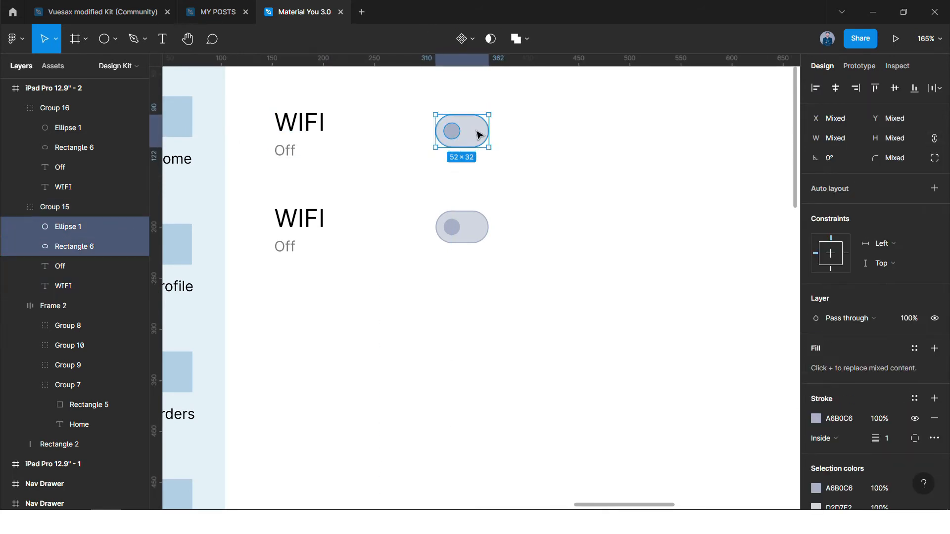
key(ctrl+g)
Copy the grouped switch and place the copy to the right of the upper WIFI row, at about X 431.
key(ctrl+c)
click(517, 145)
key(ctrl+v)
drag(436, 131, 577, 105)
key(ctrl+z)
click(656, 149)
Enlarge the circle in the copied switch to 24 × 24.
scroll(633, 127, up, 2)
ctrl+click(561, 129)
scroll(566, 128, up, 4)
scroll(562, 191, down, 3)
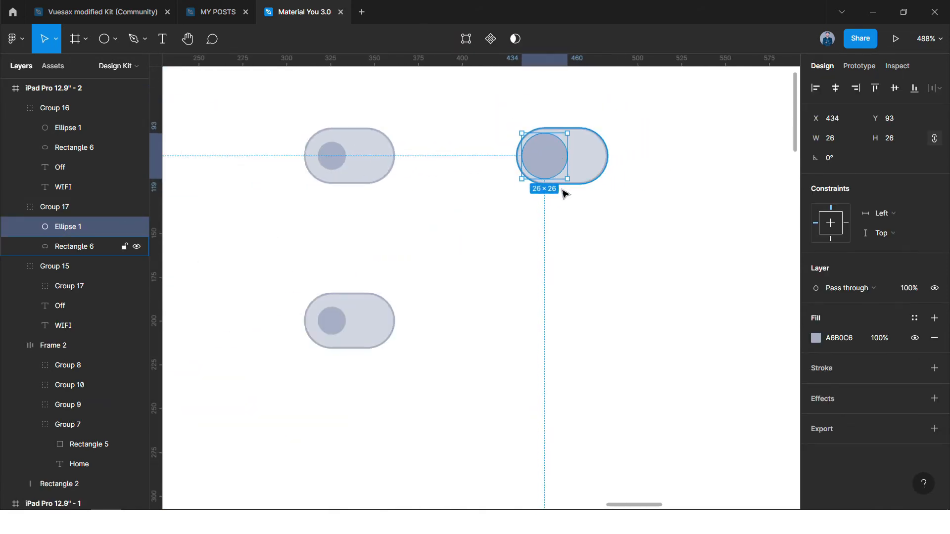
click(842, 144)
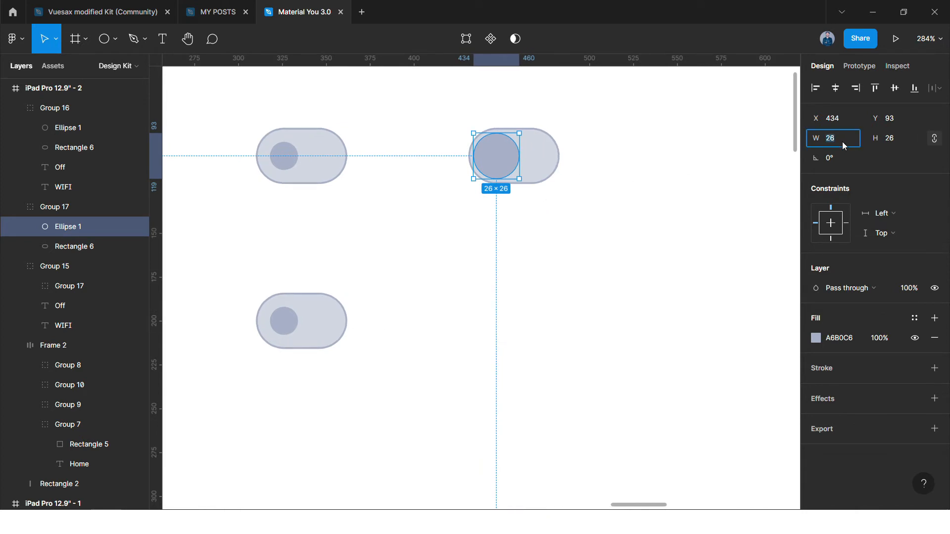
text(24)
key(Return)
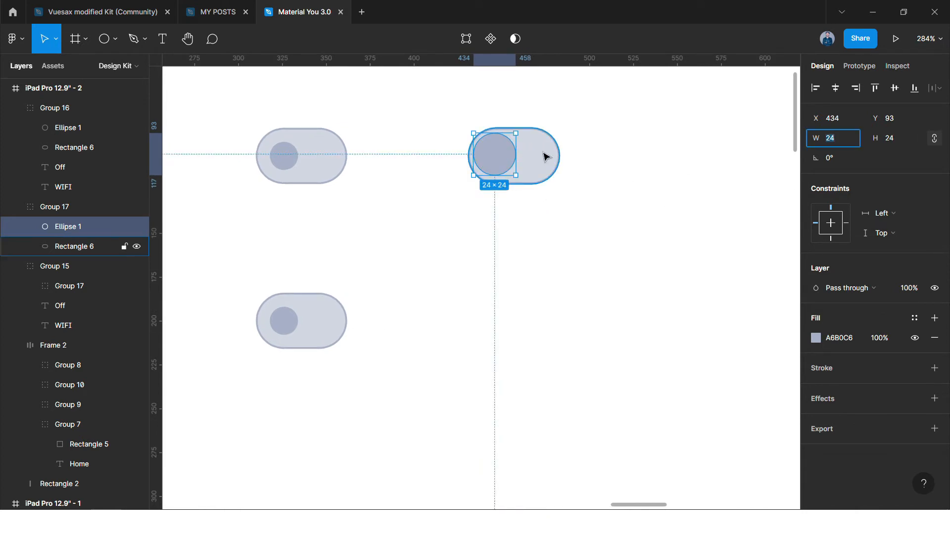
Centre the enlarged circle vertically in its track and nudge it slightly right, checking its spacing to the track edges.
click(895, 88)
click(670, 182)
scroll(520, 169, up, 2)
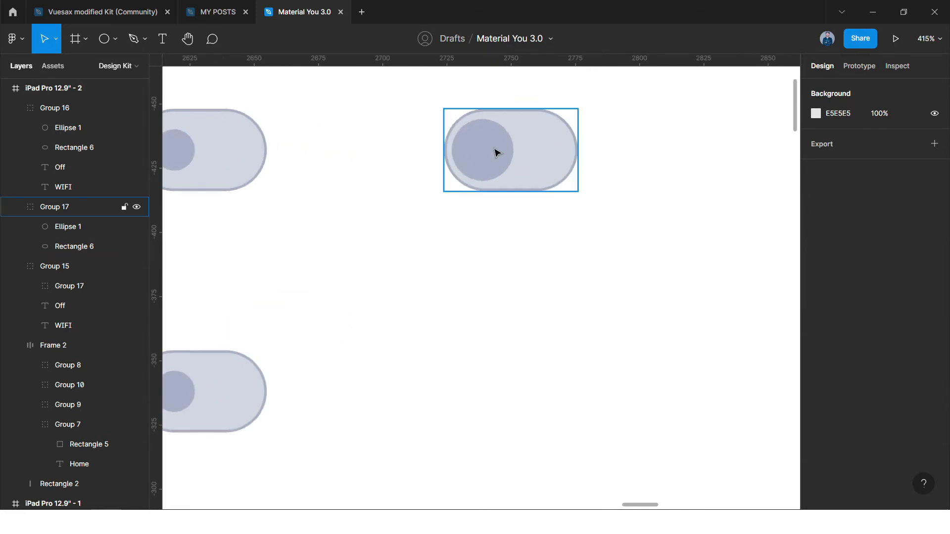
double_click(496, 152)
key(alt)
key(Right)
scroll(562, 181, down, 1)
click(625, 192)
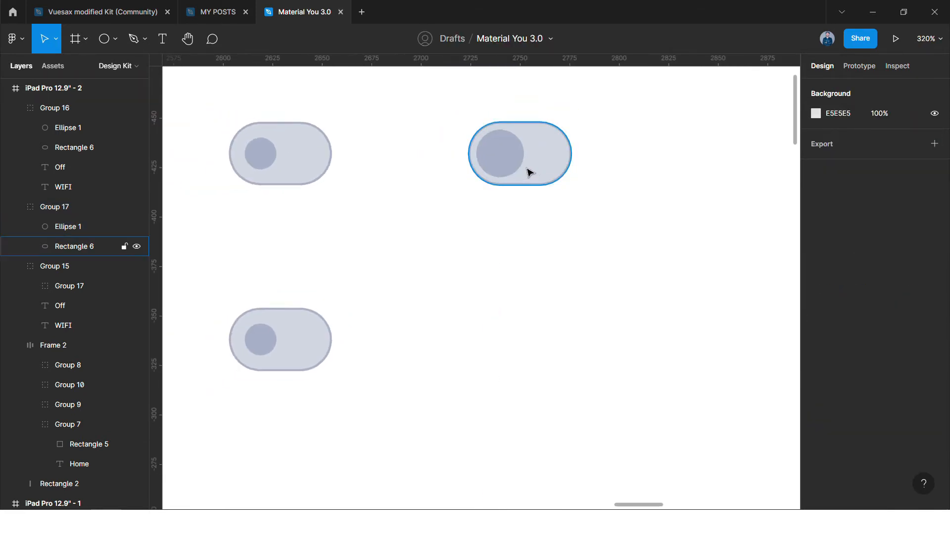
Duplicate the large-circle switch straight down, level with the lower WIFI row's switch.
scroll(554, 203, down, 2)
scroll(544, 198, down, 1)
click(530, 182)
drag(530, 183, 540, 263)
scroll(538, 277, up, 3)
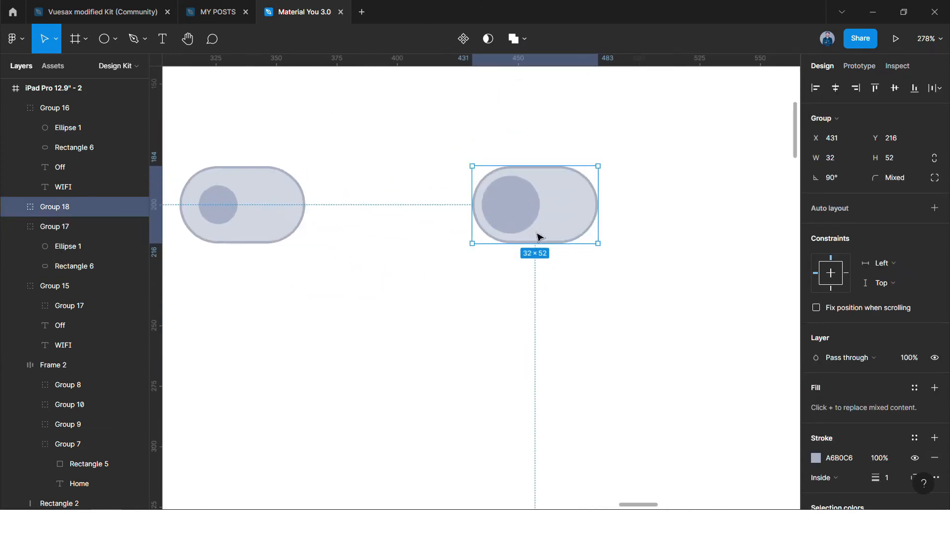
Move the lower copy's circle to the track's right end at X 455, leaving 4 px to the edge.
double_click(526, 208)
drag(530, 206, 567, 210)
key(alt)
key(Right)
key(alt)
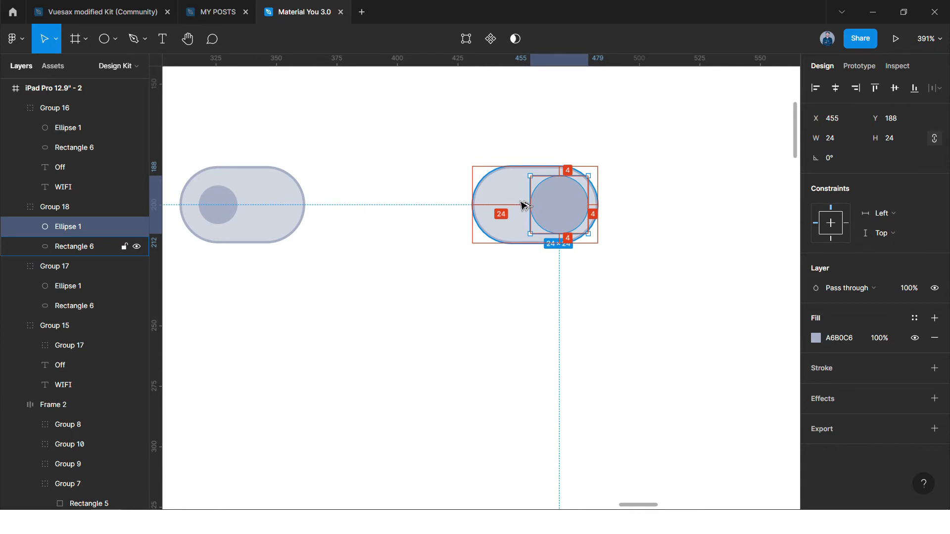
Fill the lower copy's circle with bright blue and its track with white FFFFFF.
click(817, 338)
drag(746, 234, 757, 209)
click(498, 219)
click(816, 338)
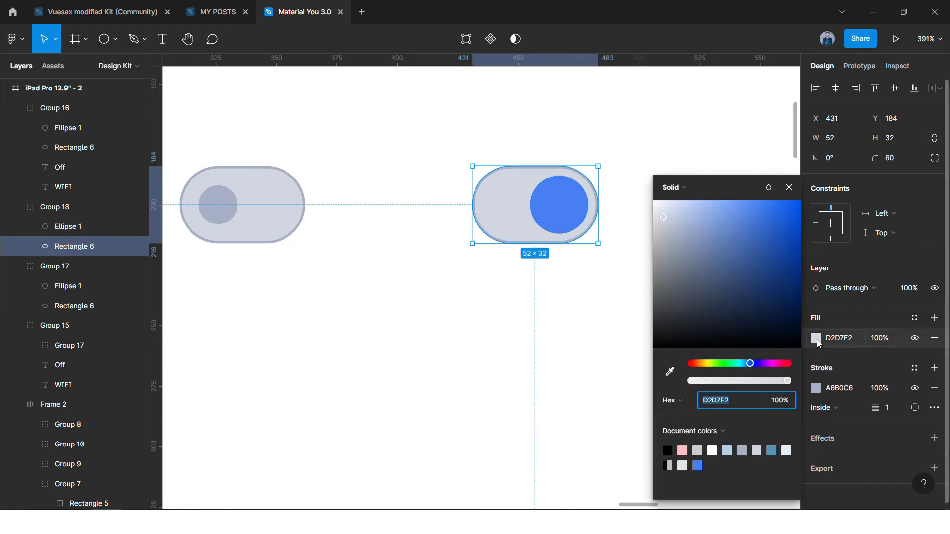
drag(740, 276, 653, 200)
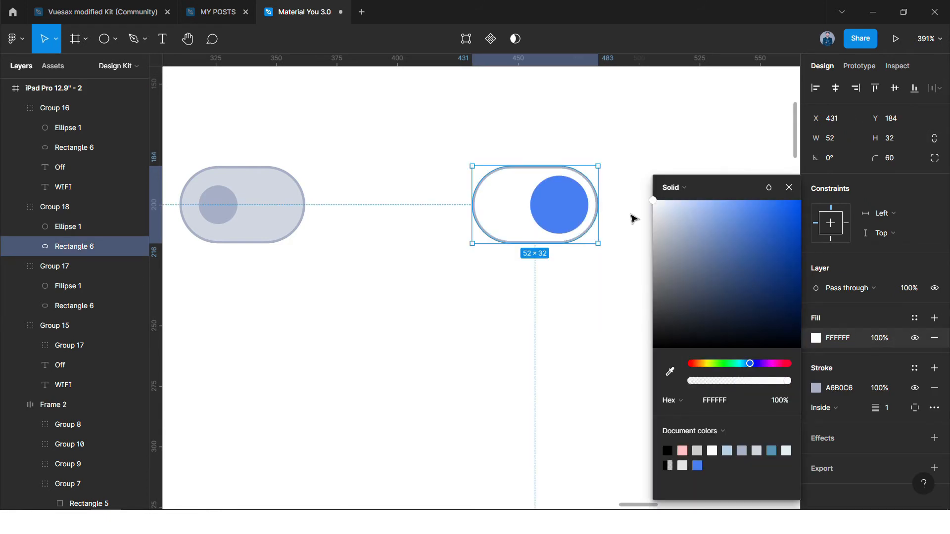
Set the stroke of the lower large-circle switch's track to blue 497FF6, sampled from its circle.
click(816, 388)
click(673, 370)
click(557, 188)
click(583, 128)
scroll(648, 133, down, 4)
scroll(643, 232, down, 3)
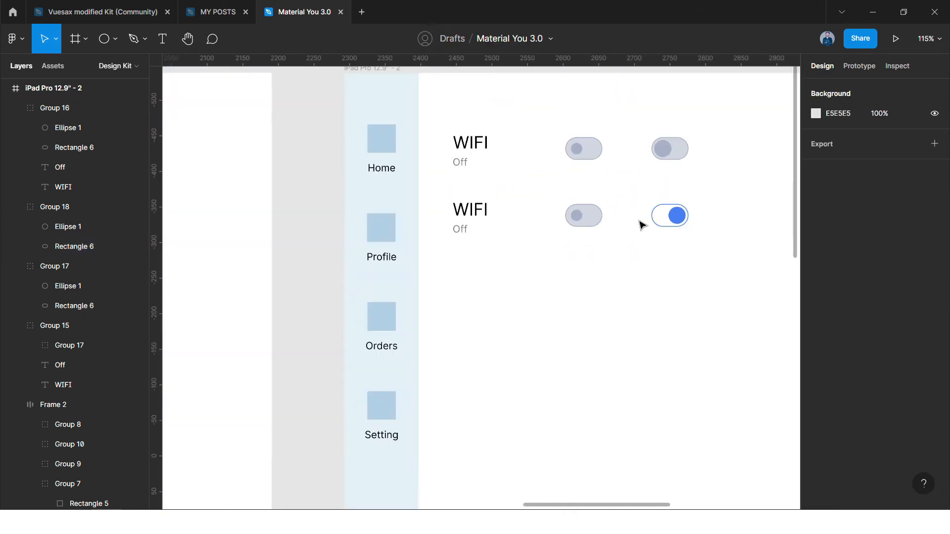
Move the lower WIFI row's small circle to the right end of its track at X 338 and fill it with the large circle's blue.
scroll(586, 218, up, 3)
drag(563, 218, 593, 217)
key(Left)
key(Left)
key(Left)
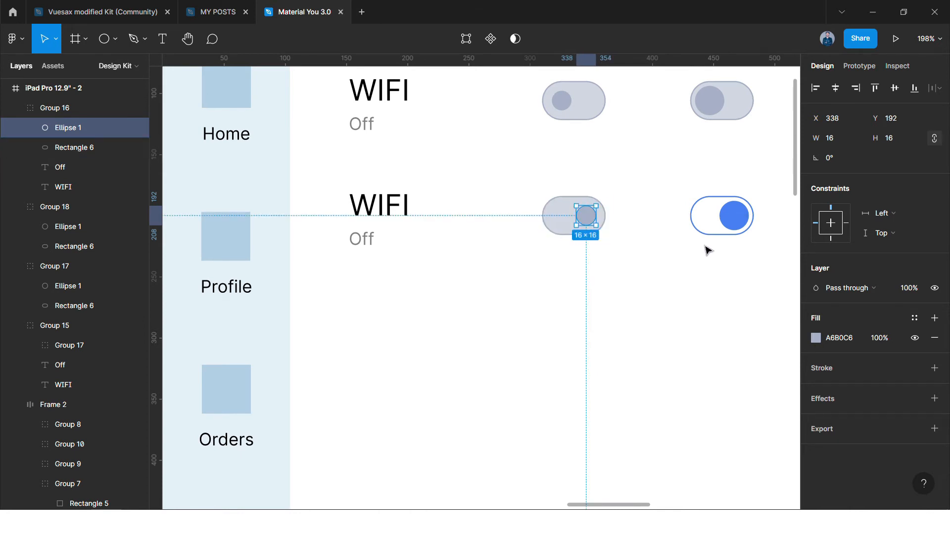
key(i)
click(734, 215)
Fill the lower WIFI row's switch track with white FFFFFF and set its stroke to the circle's blue 497FF6.
click(562, 215)
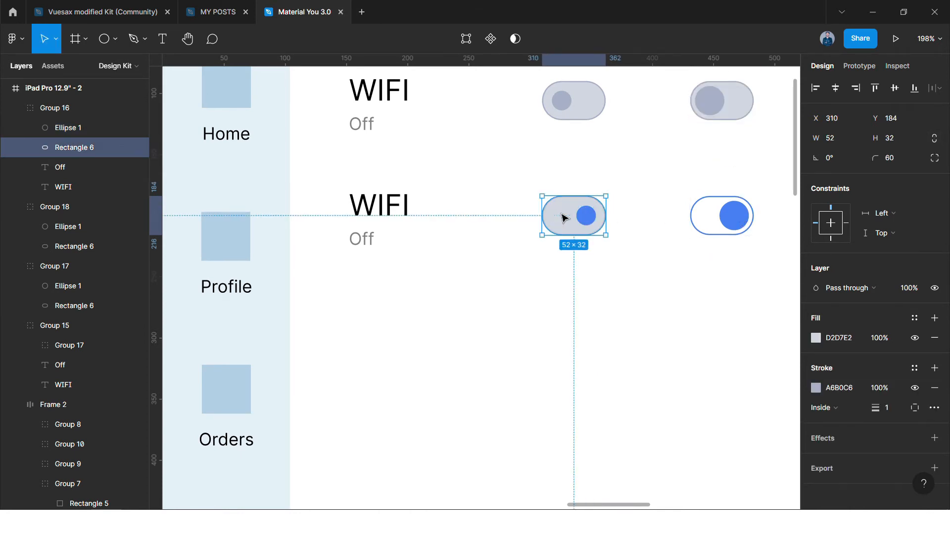
click(818, 337)
drag(714, 210, 576, 145)
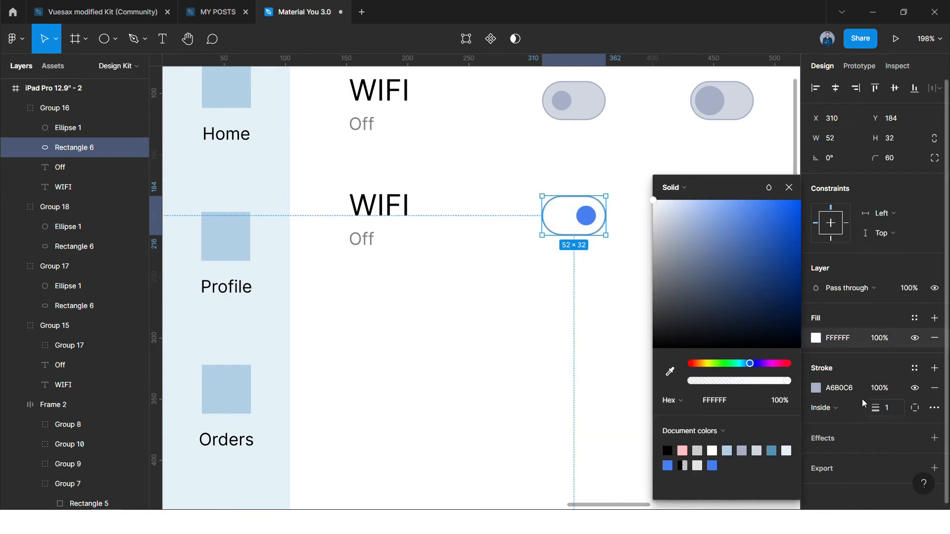
click(816, 387)
click(670, 372)
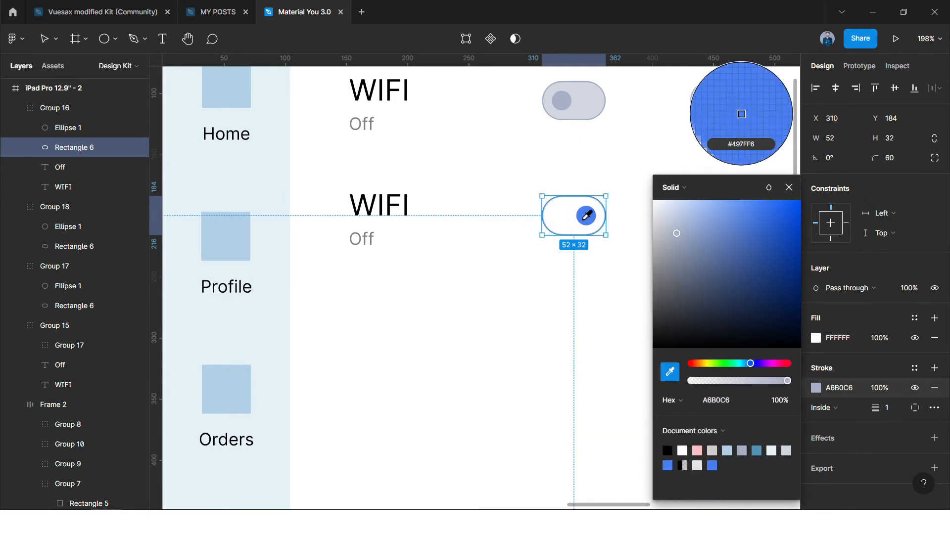
click(586, 215)
click(581, 263)
scroll(583, 265, down, 5)
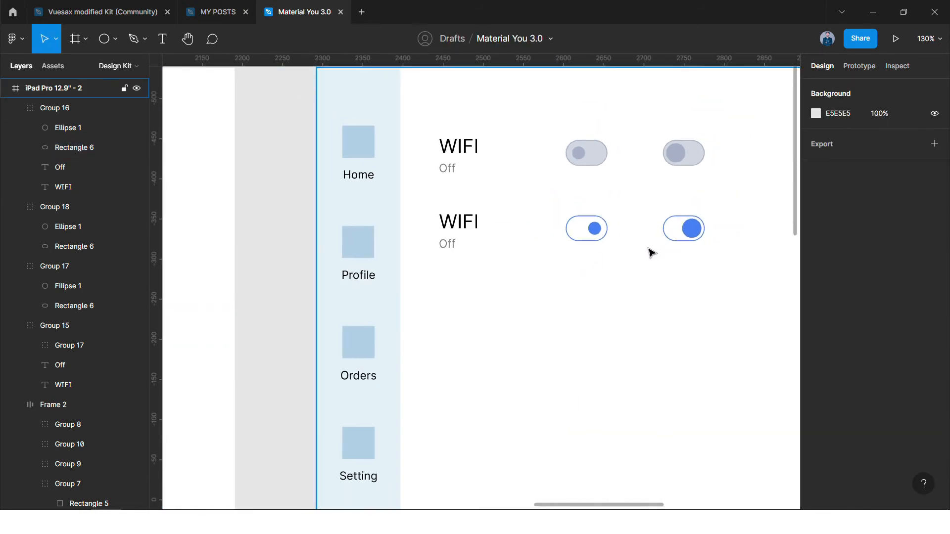
scroll(665, 247, up, 5)
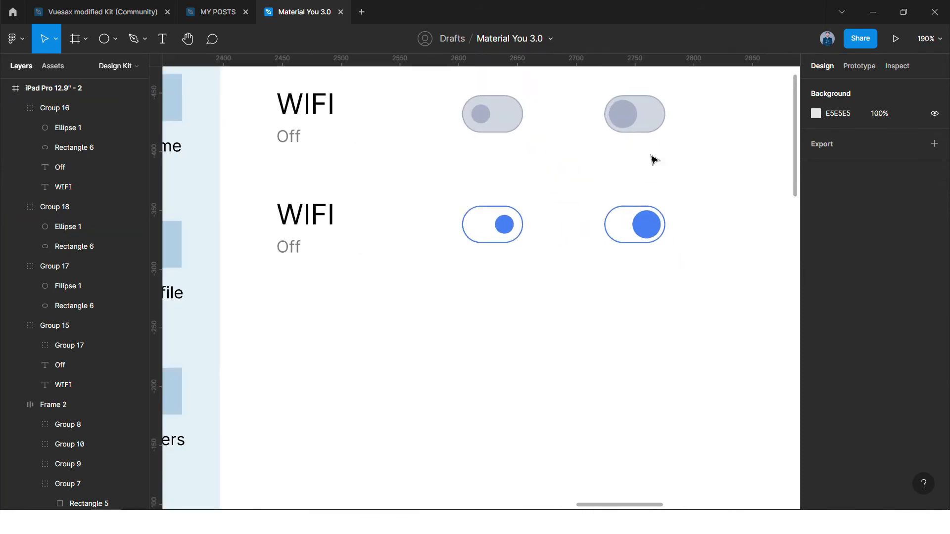
click(624, 119)
scroll(687, 195, up, 3)
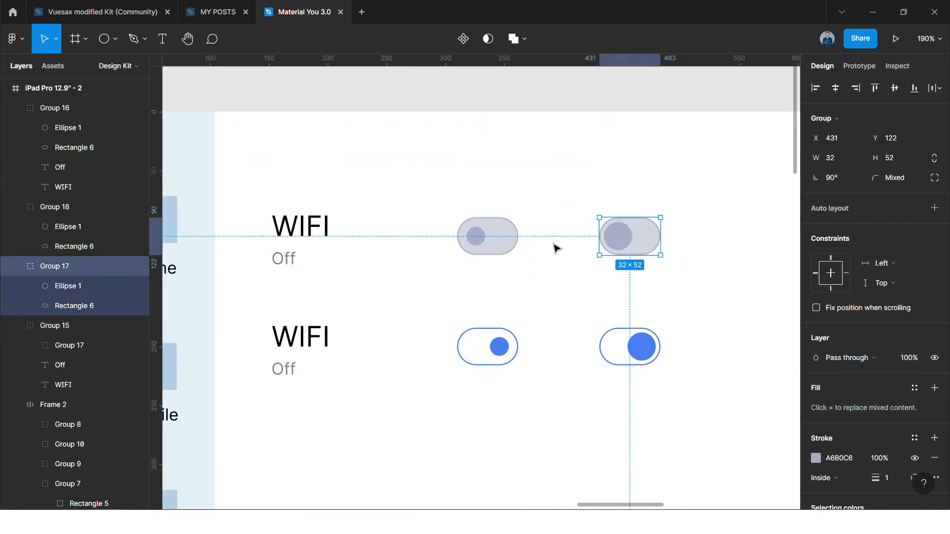
scroll(553, 241, down, 1)
scroll(622, 277, down, 2)
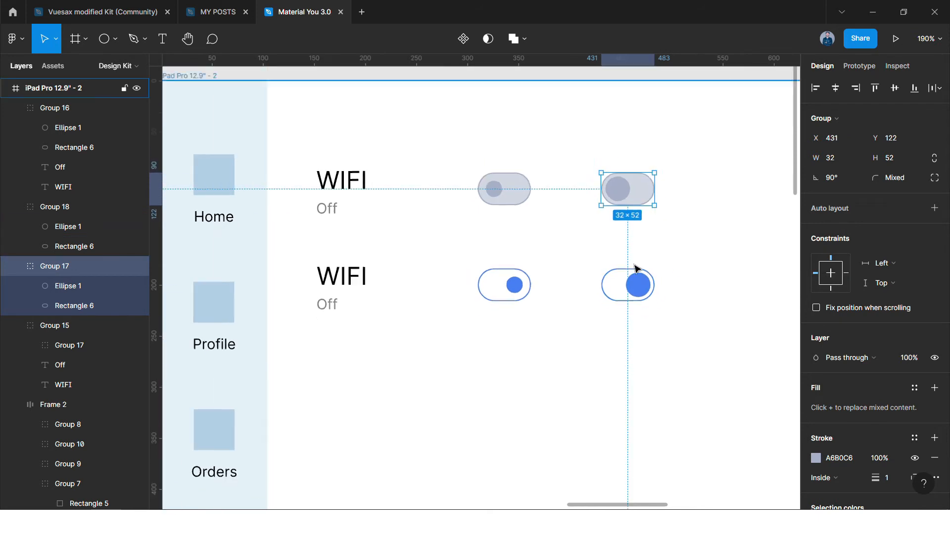
scroll(622, 268, right, 1)
click(700, 269)
scroll(648, 266, right, 1)
Try placing a copy of both large-circle switches beside the originals, and delete the copies.
click(573, 283)
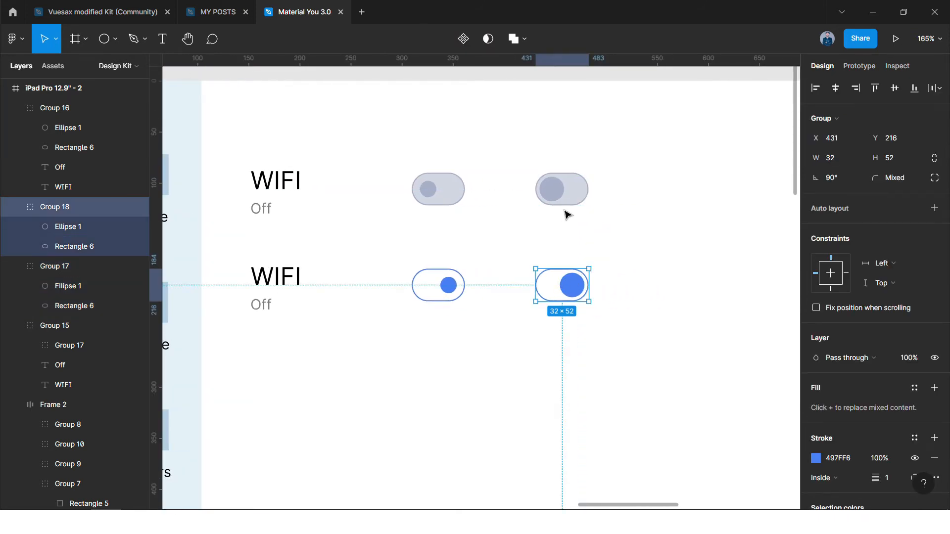
shift+click(564, 200)
drag(553, 193, 672, 204)
scroll(669, 210, right, 2)
click(663, 212)
scroll(571, 197, up, 2)
scroll(569, 197, down, 3)
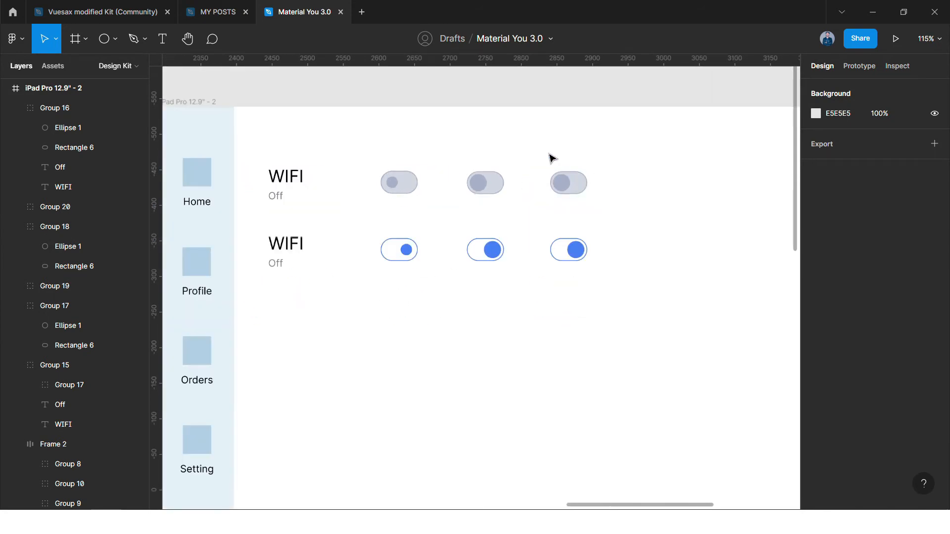
drag(556, 161, 592, 305)
key(Delete)
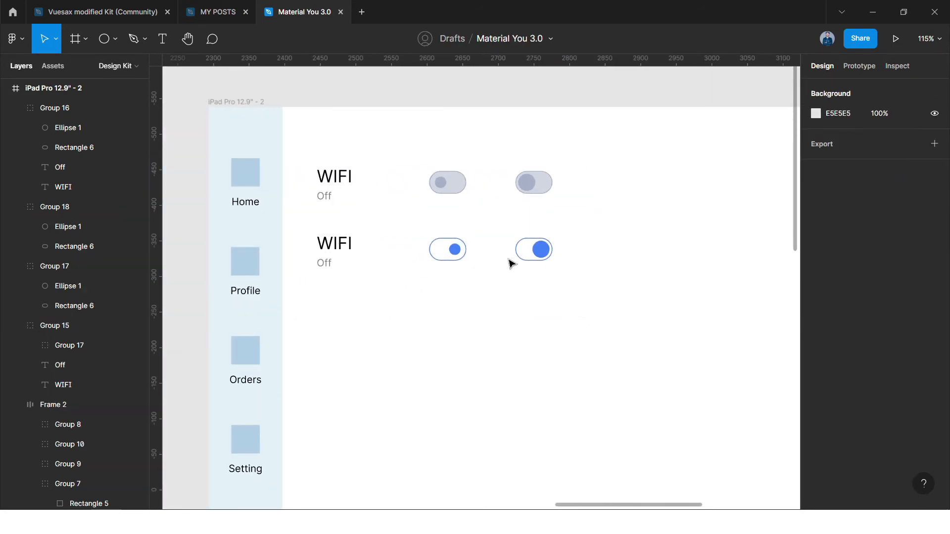
scroll(520, 263, down, 3)
drag(393, 184, 573, 295)
click(396, 399)
Switch to the browser, review the Material Design 3 switch layout values and configurations, and open the Text fields page.
key(alt+Tab)
scroll(480, 352, down, 4)
scroll(645, 222, down, 3)
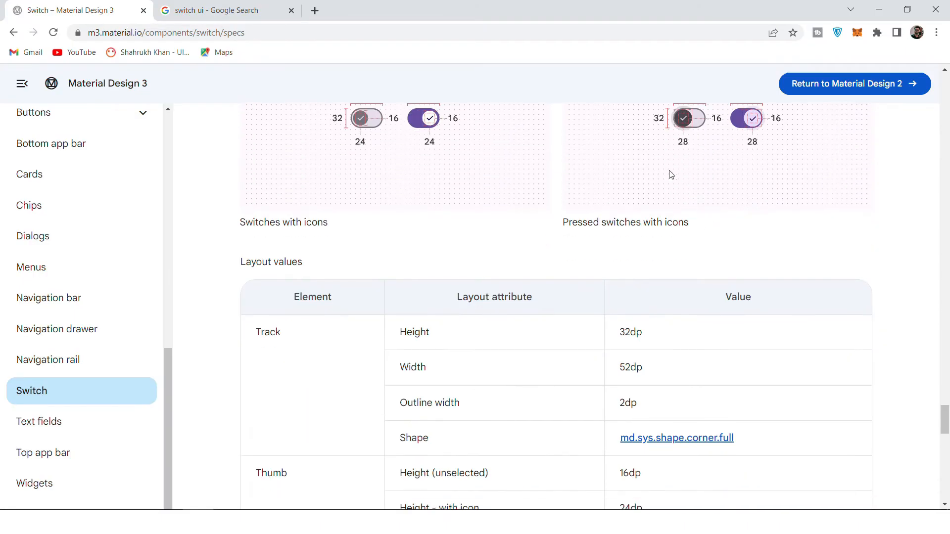
scroll(596, 192, down, 2)
scroll(504, 208, down, 14)
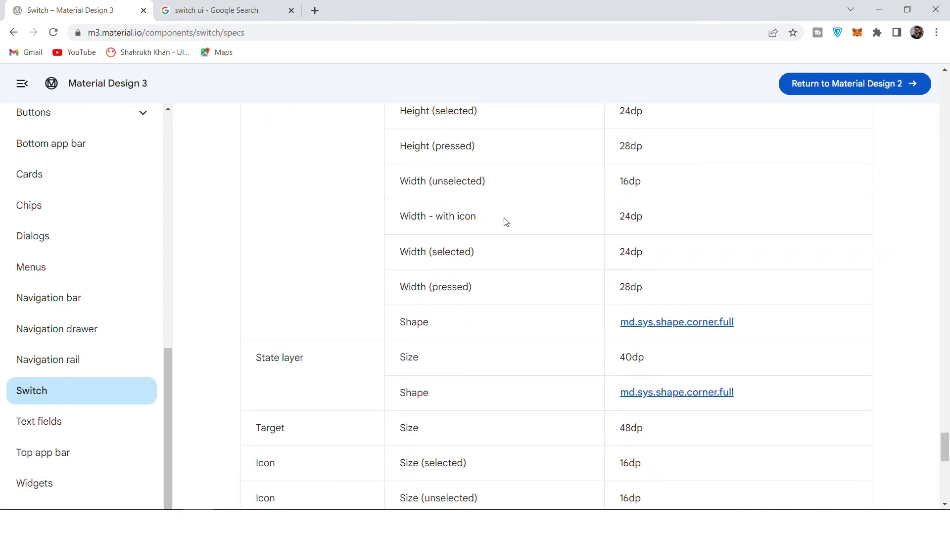
scroll(451, 373, up, 10)
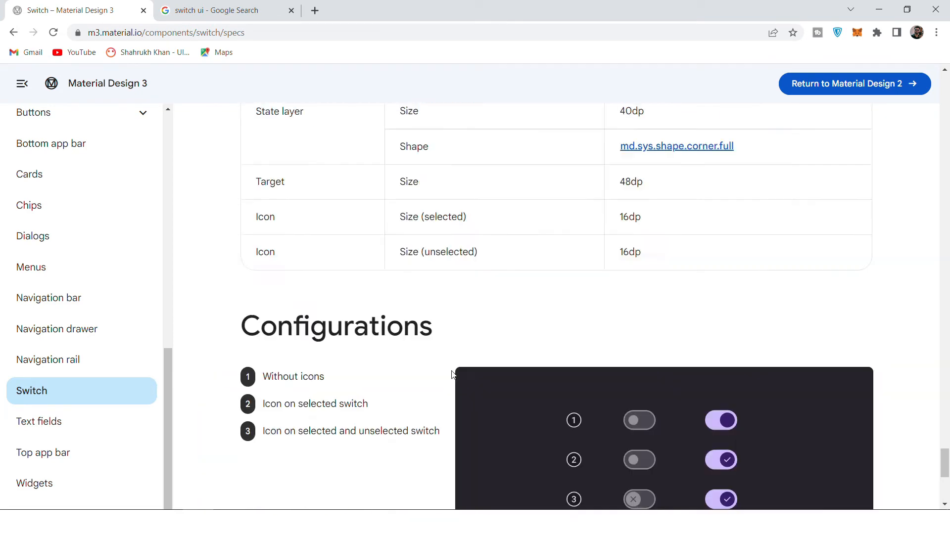
click(71, 430)
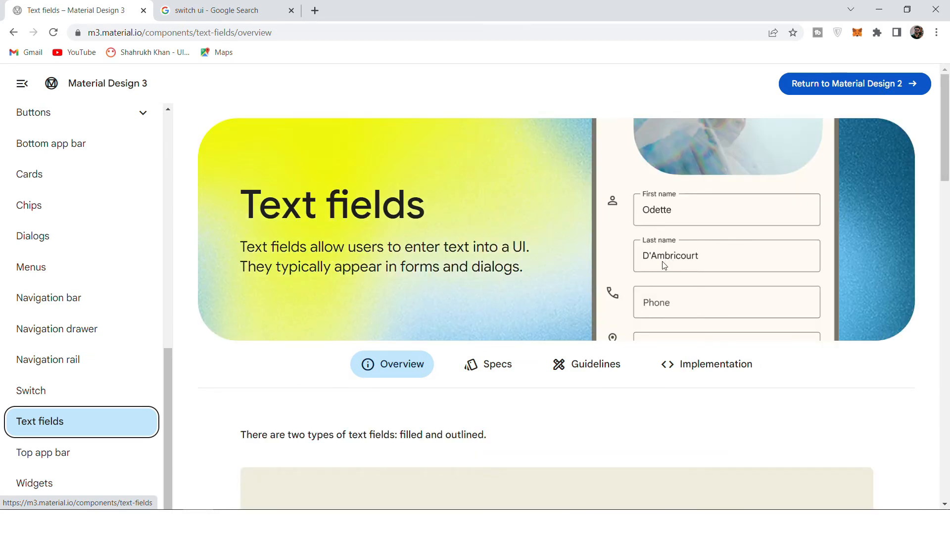
Search Google for "usd to pkr" in a new browser tab.
click(315, 11)
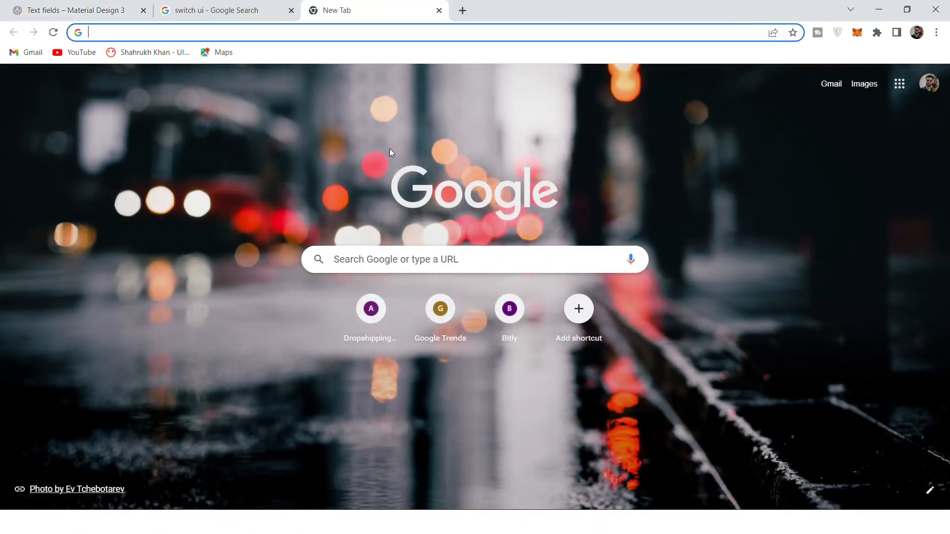
click(404, 264)
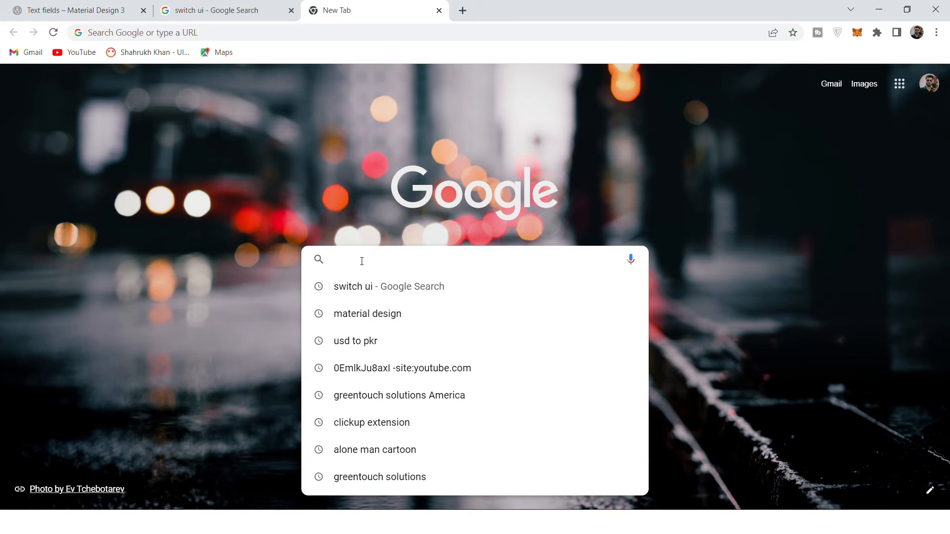
text(usd to pkr)
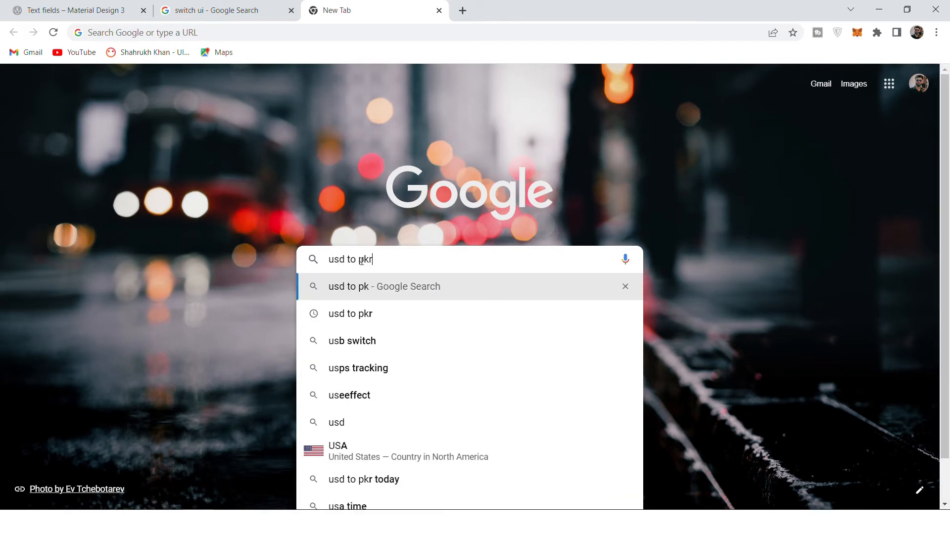
key(Return)
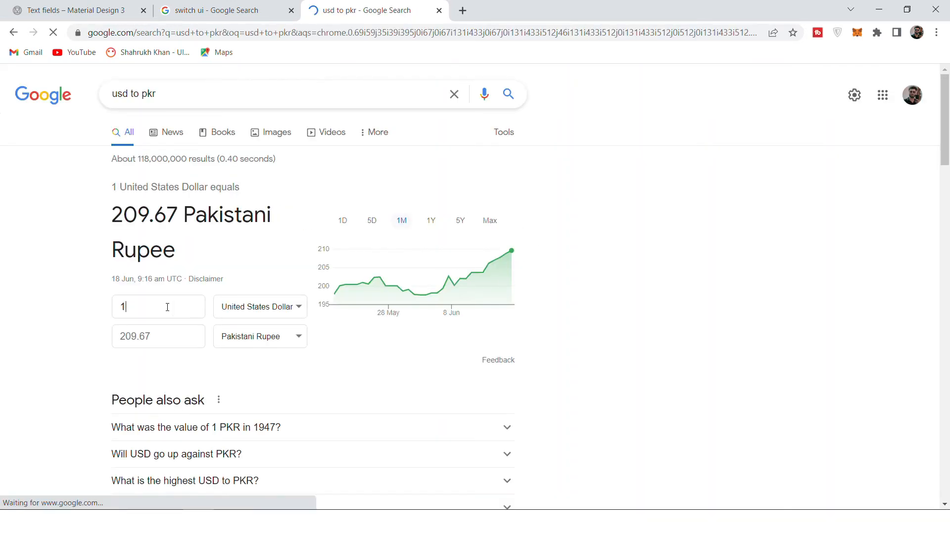
Set the currency converter's United States Dollar amount to 1000 to see its value in Pakistani Rupee.
click(160, 332)
click(118, 316)
key(BackSpace)
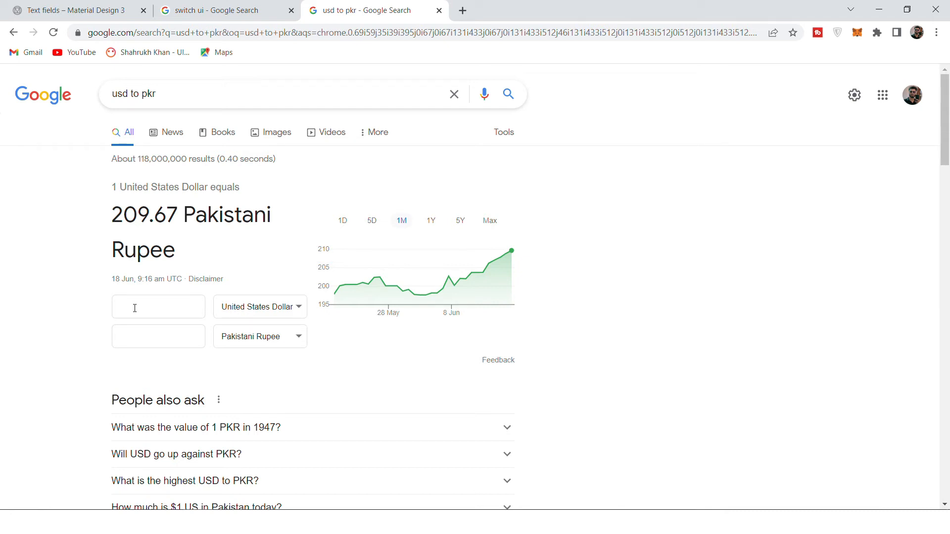
text(1000)
click(178, 334)
Replace the currency search with "edittext ui" and show the image results.
click(123, 5)
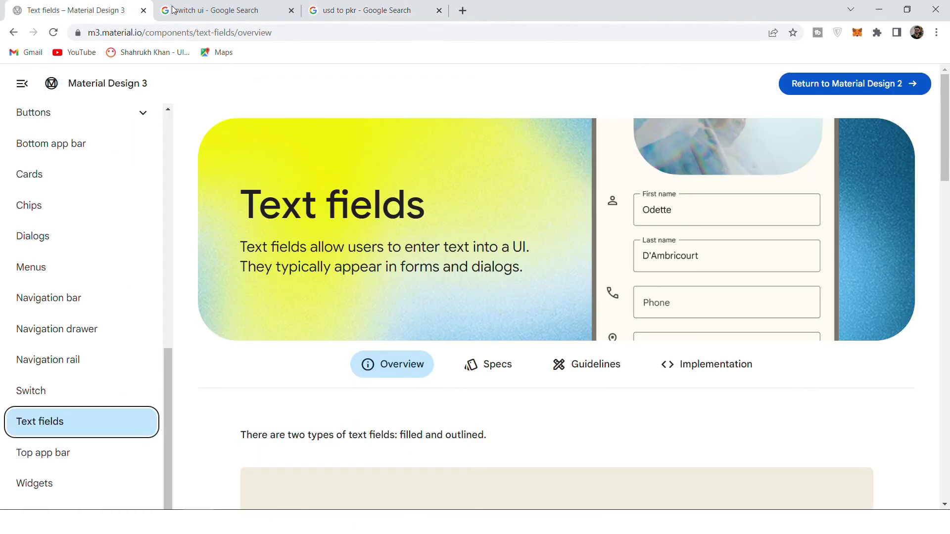
click(329, 15)
click(299, 34)
click(252, 85)
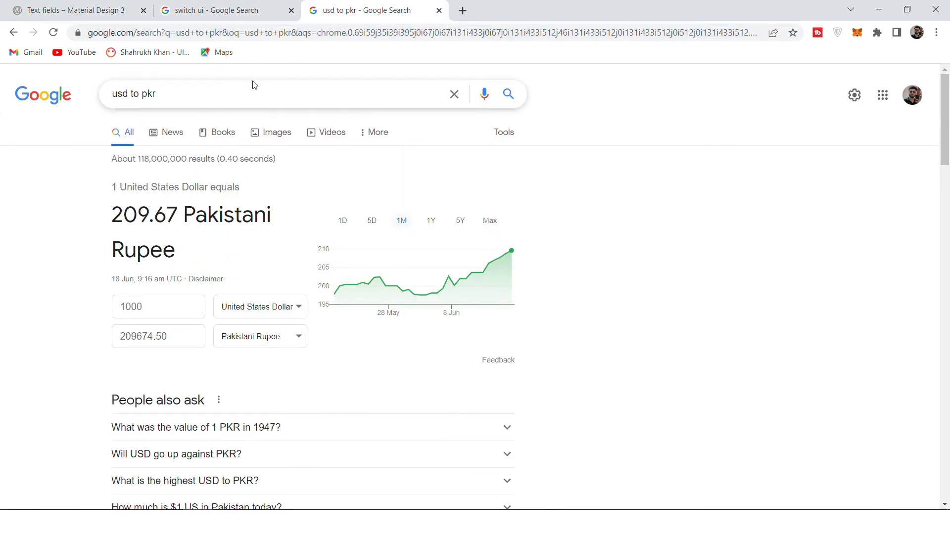
click(248, 86)
text(edi)
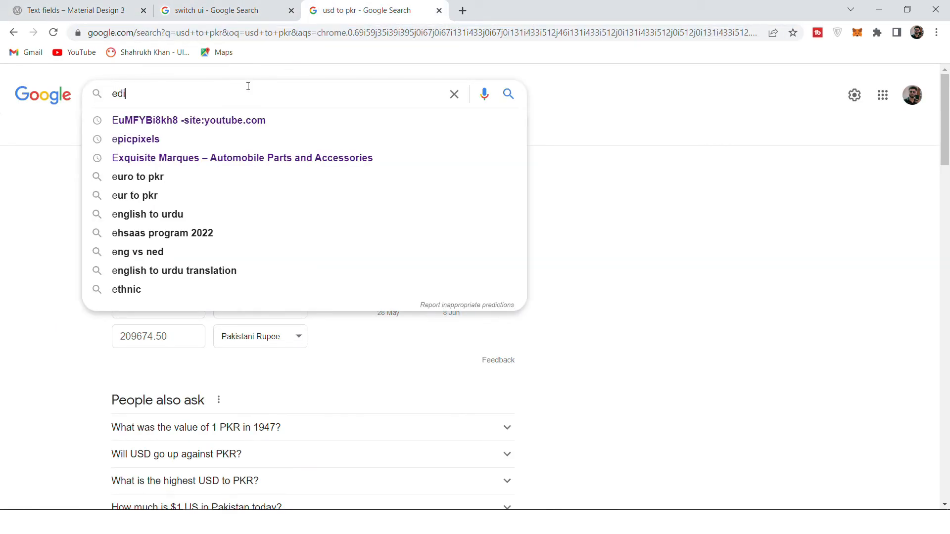
text(ttext ui)
key(Return)
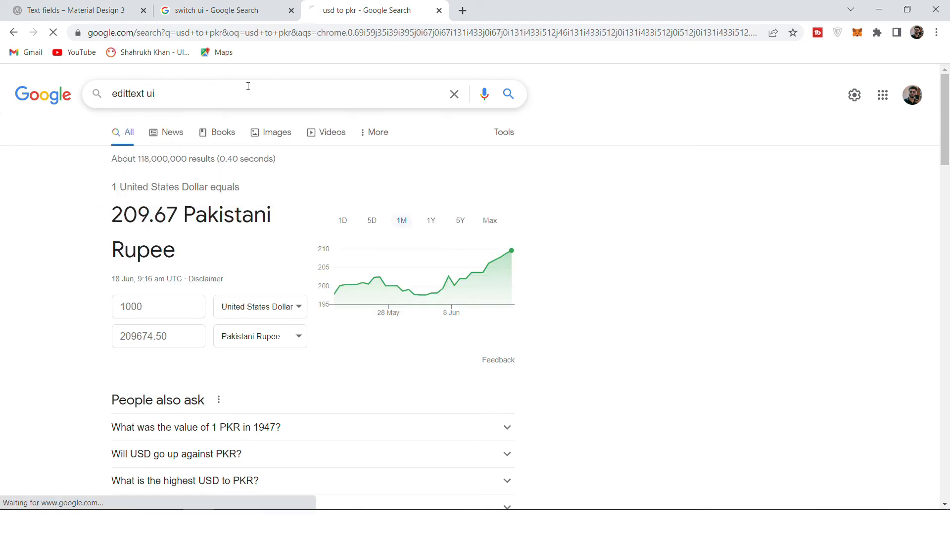
click(167, 137)
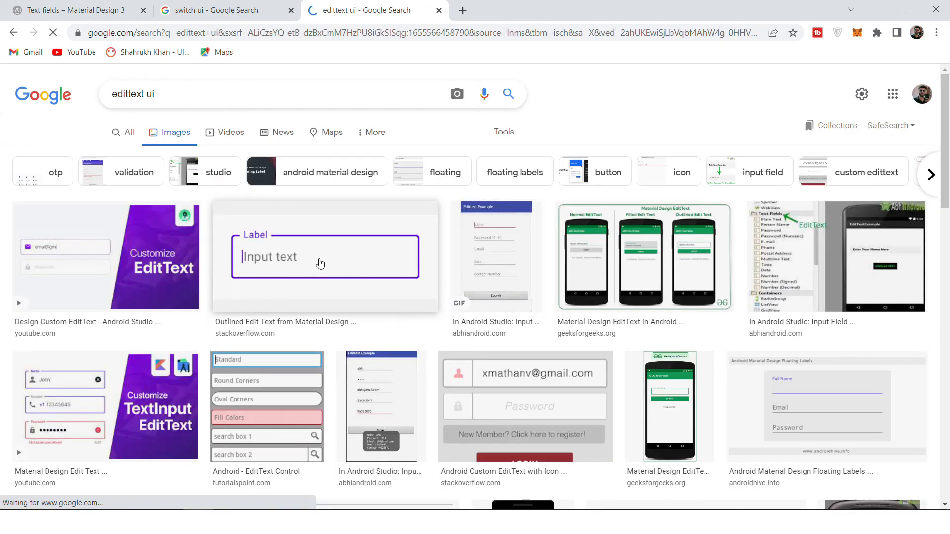
Preview example images of outlined, filled and floating-label text fields from the results and related images.
click(320, 263)
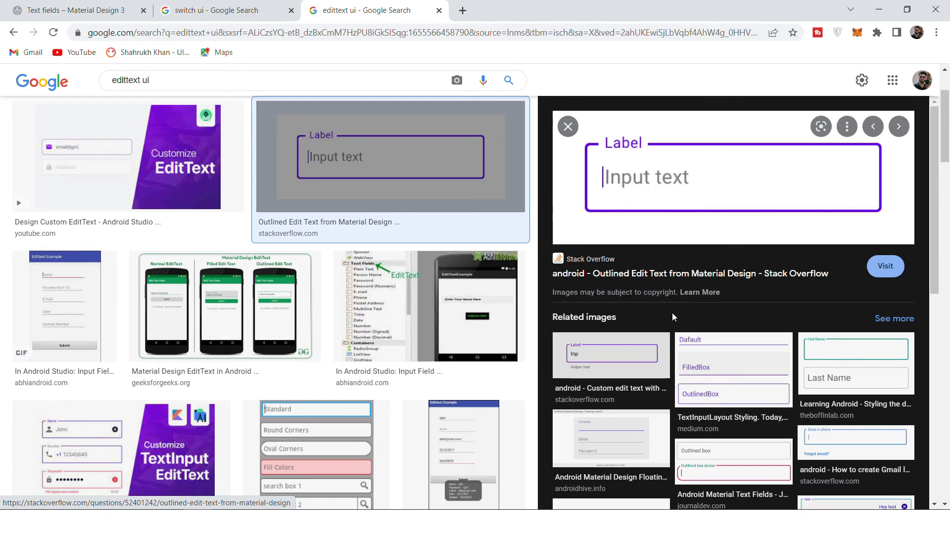
click(727, 365)
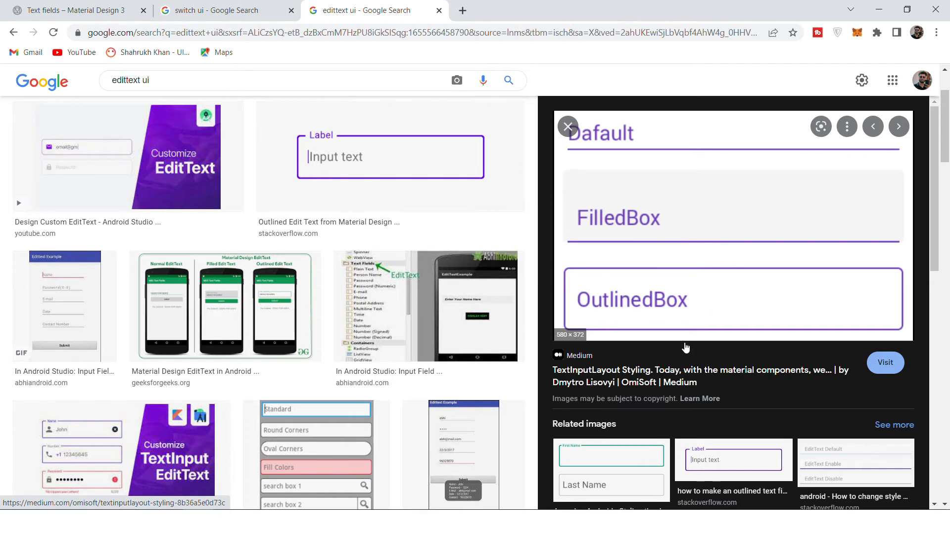
click(620, 450)
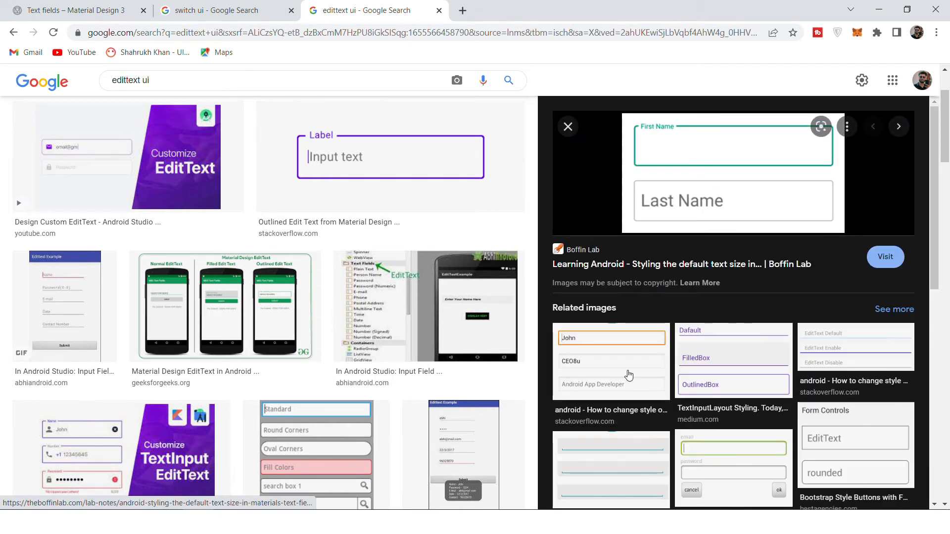
scroll(664, 431, down, 5)
scroll(785, 366, down, 1)
click(719, 349)
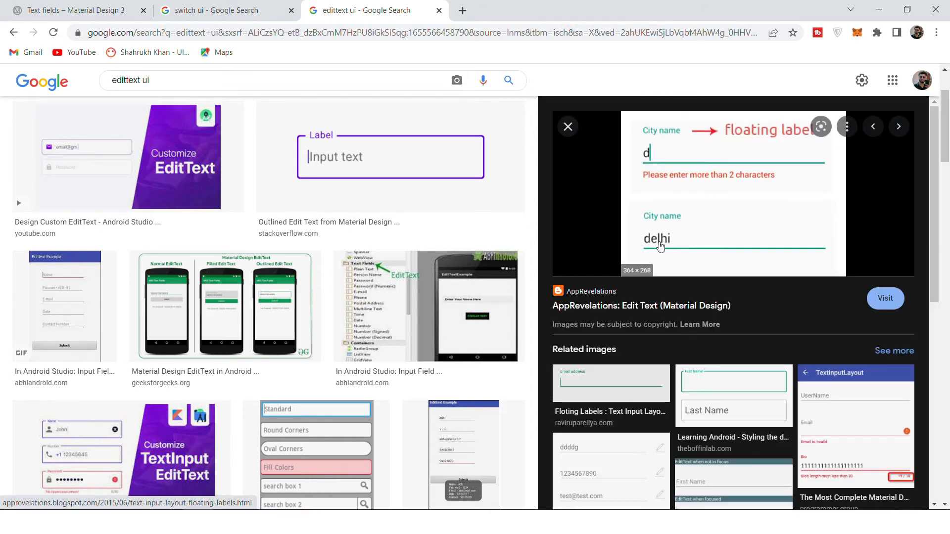
Return to the Material Design 3 Text fields overview and examine the filled and outlined types and the resources table.
click(193, 6)
key(ctrl+shift+Tab)
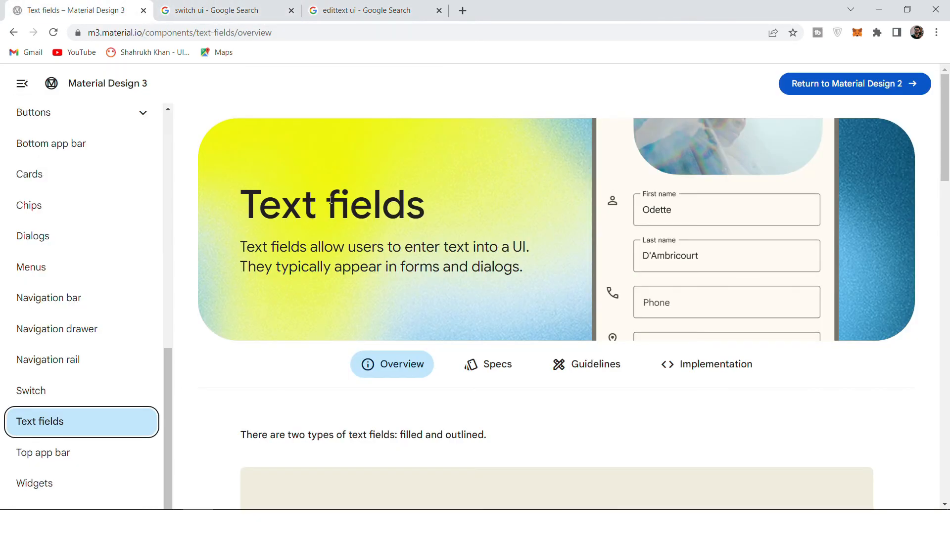
scroll(349, 212, down, 6)
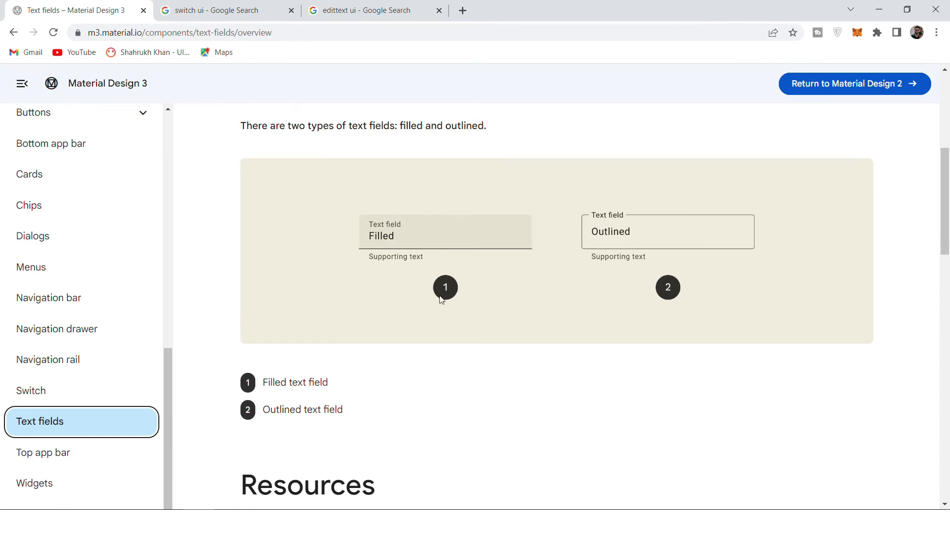
scroll(440, 297, down, 2)
scroll(406, 174, up, 1)
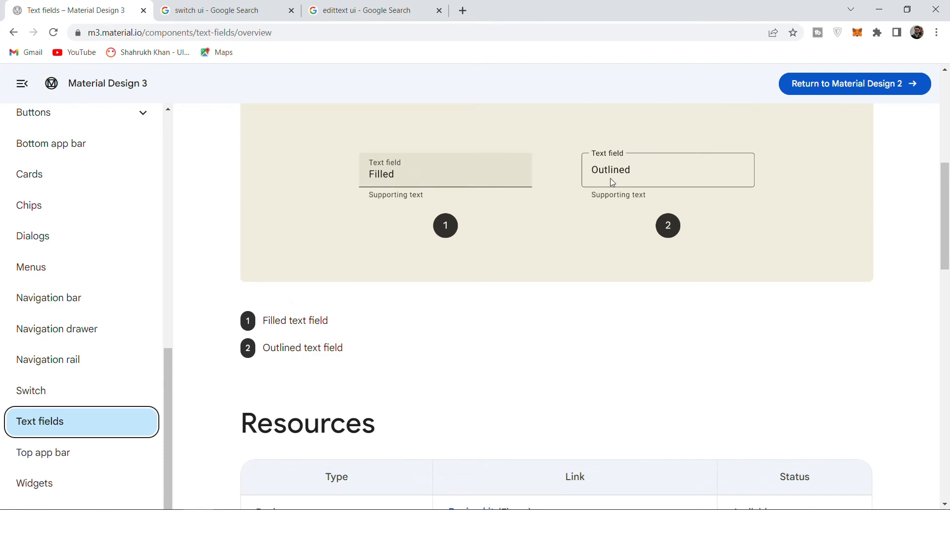
scroll(396, 236, down, 4)
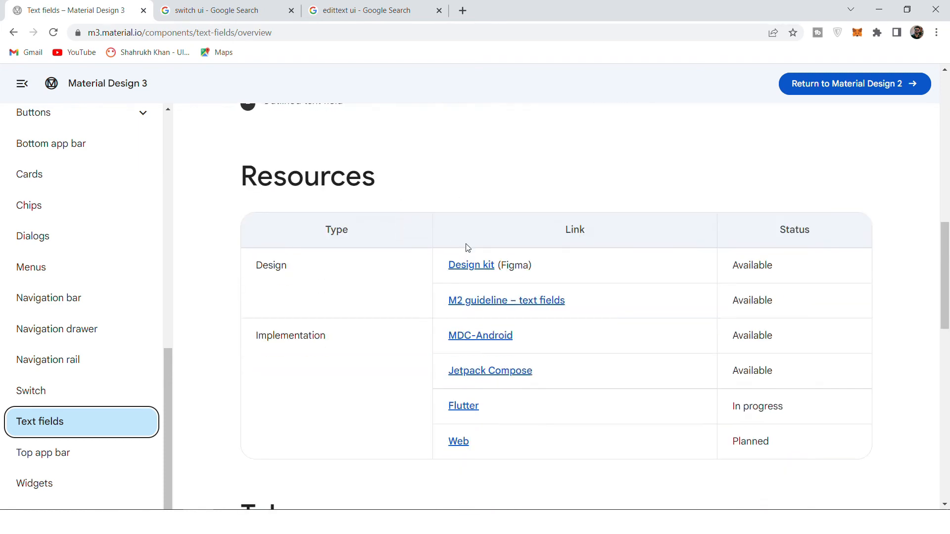
scroll(480, 272, down, 1)
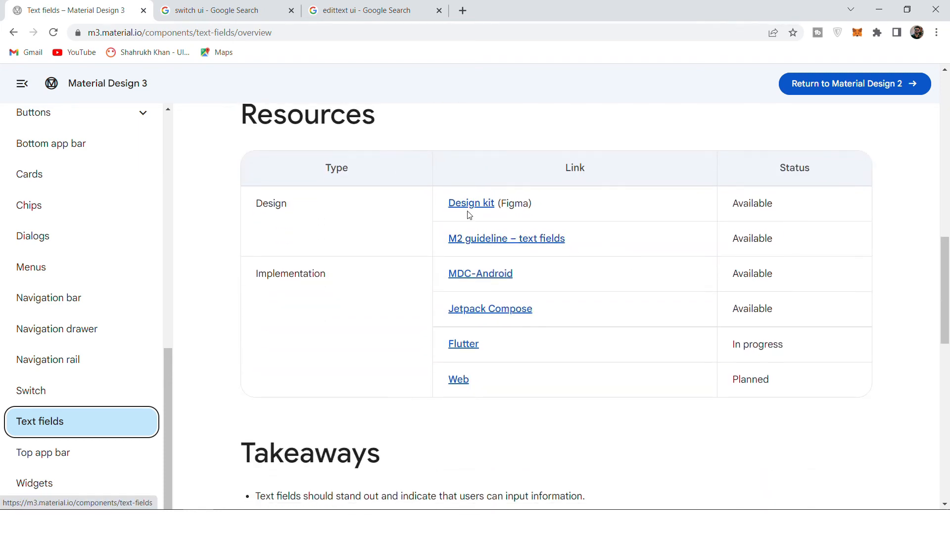
Examine the takeaways and the new color mappings of the filled and outlined text fields in the overview.
scroll(465, 213, down, 7)
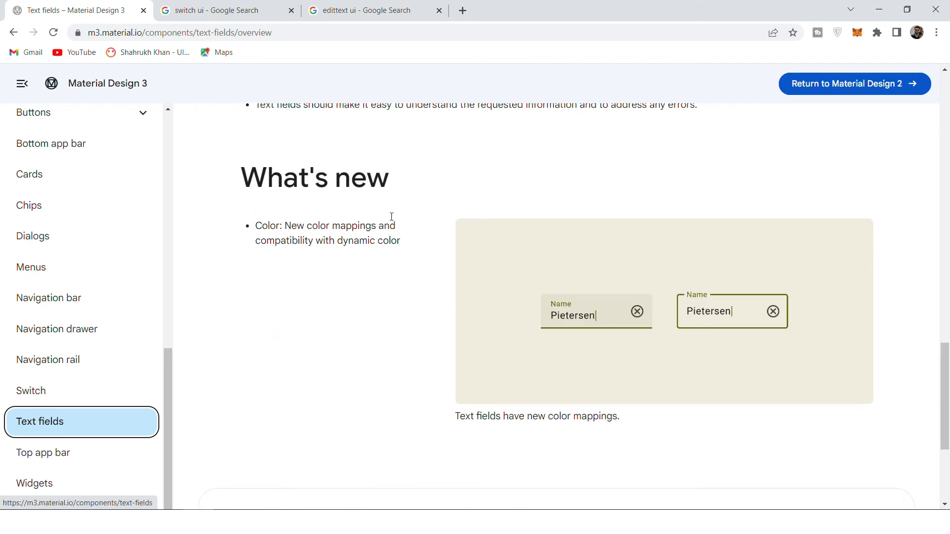
scroll(390, 218, down, 2)
scroll(475, 218, up, 1)
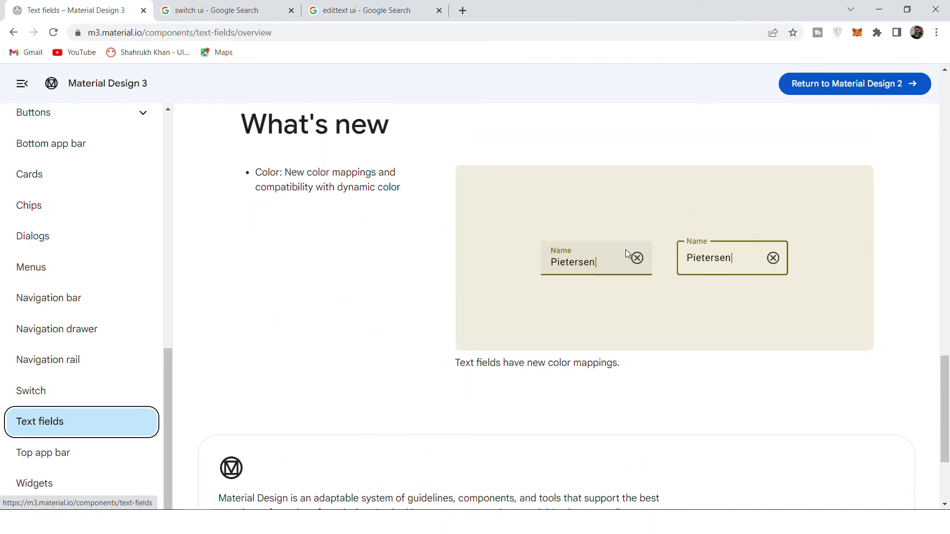
scroll(594, 287, down, 2)
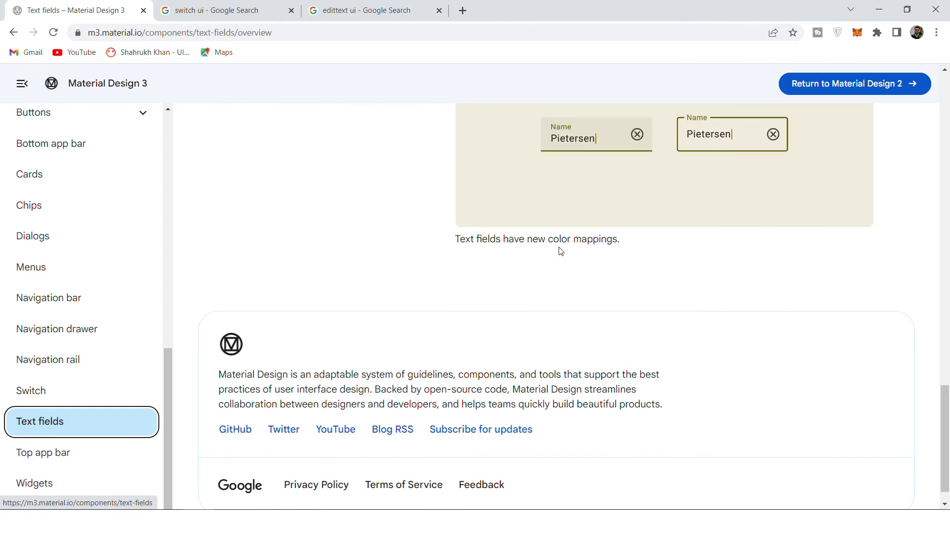
scroll(605, 254, up, 4)
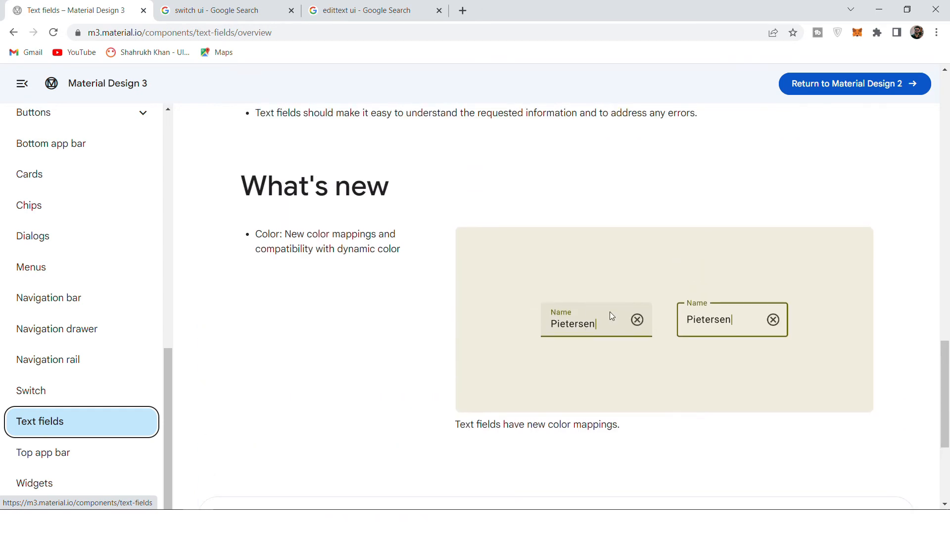
scroll(553, 320, up, 15)
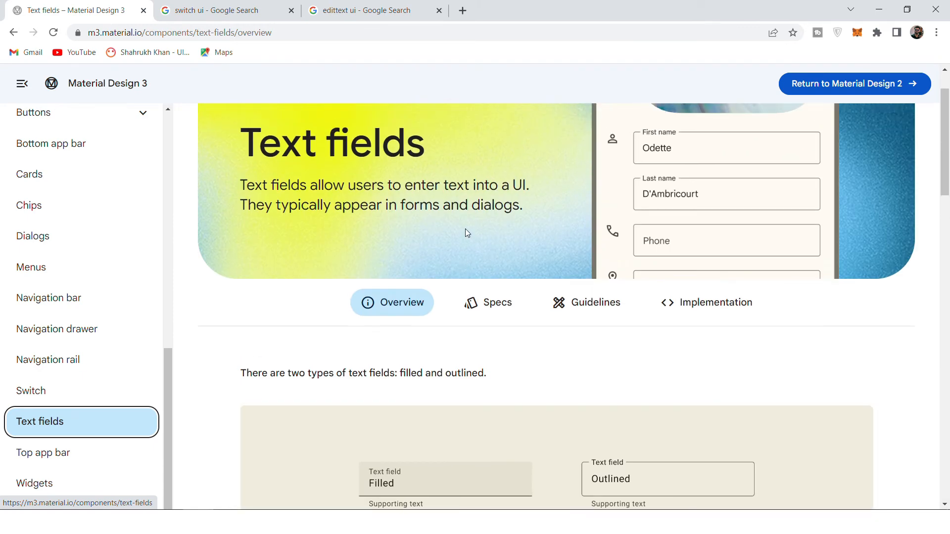
Open the Text fields specs and examine the filled text field's anatomy, default values, color tokens and states.
click(501, 301)
scroll(515, 307, down, 4)
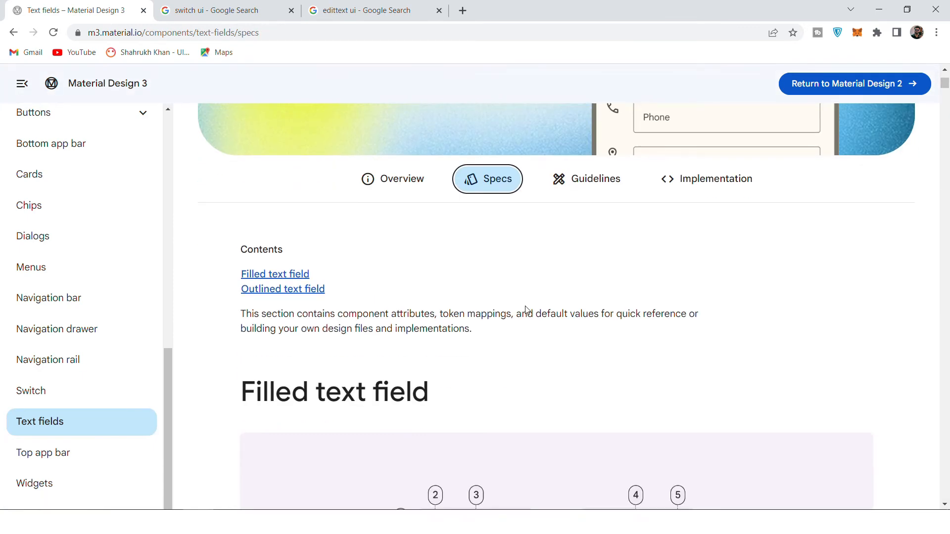
scroll(494, 313, down, 5)
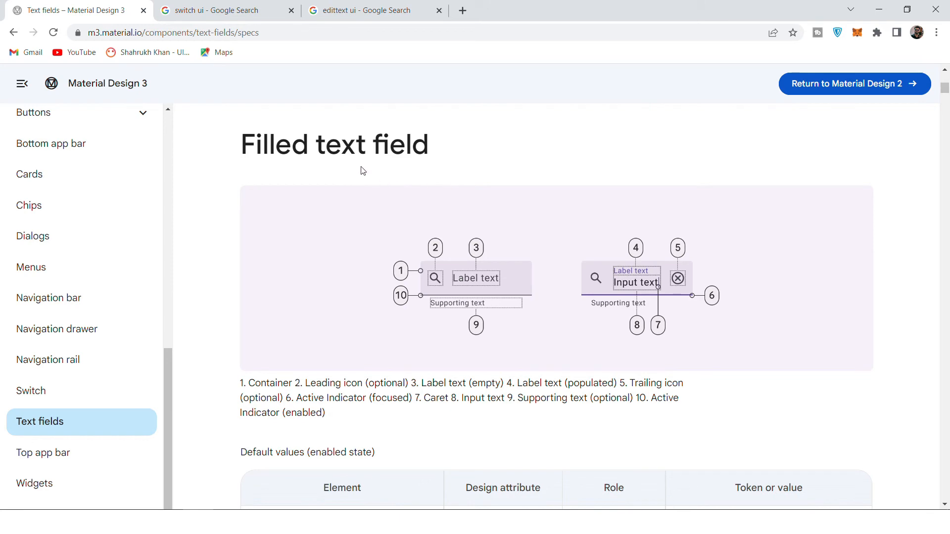
scroll(468, 287, down, 18)
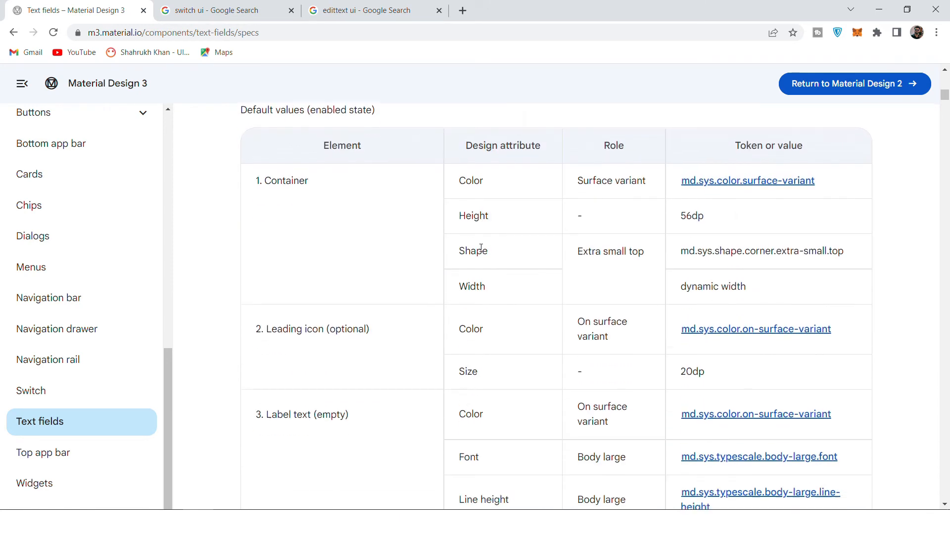
scroll(473, 247, down, 20)
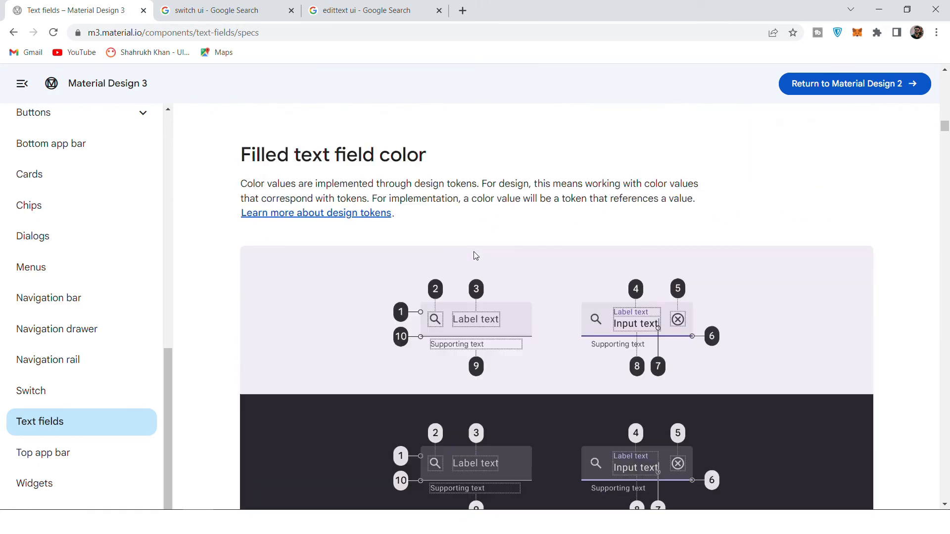
scroll(473, 232, down, 13)
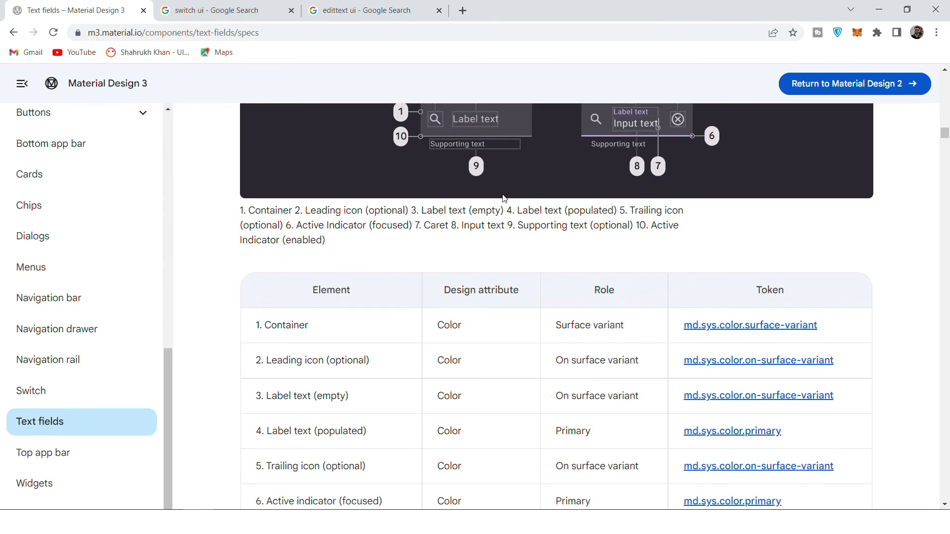
scroll(483, 242, down, 2)
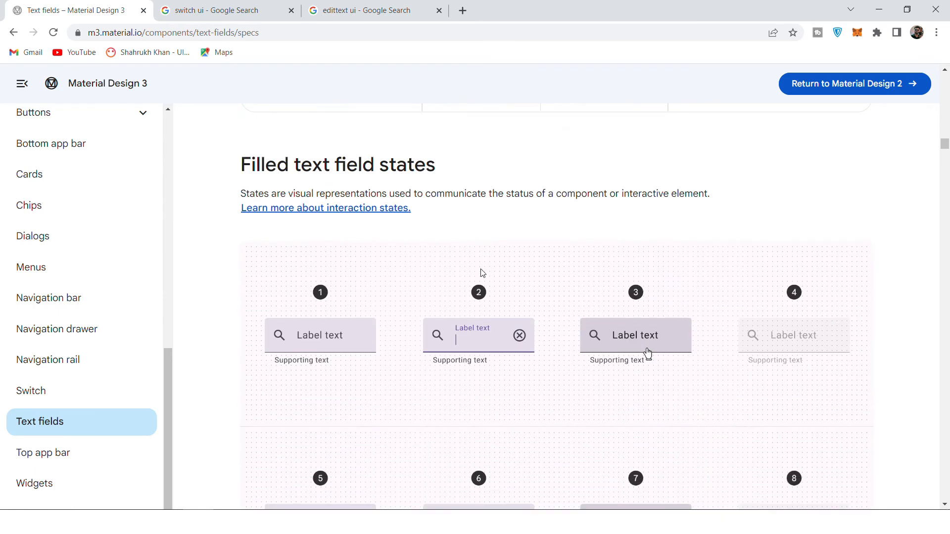
Switch back to Figma and draw a rectangle about 355 by 84 below the WIFI switches on the iPad frame.
click(879, 9)
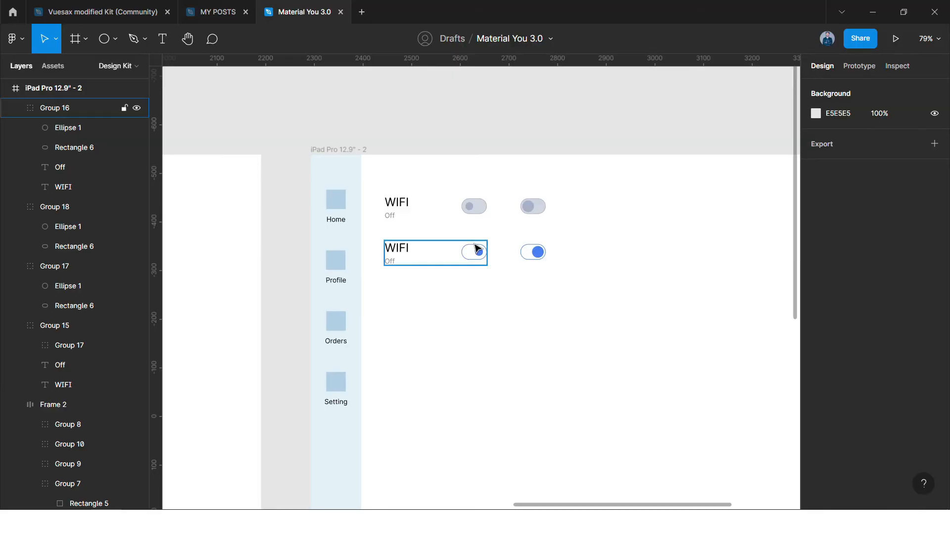
scroll(479, 287, down, 4)
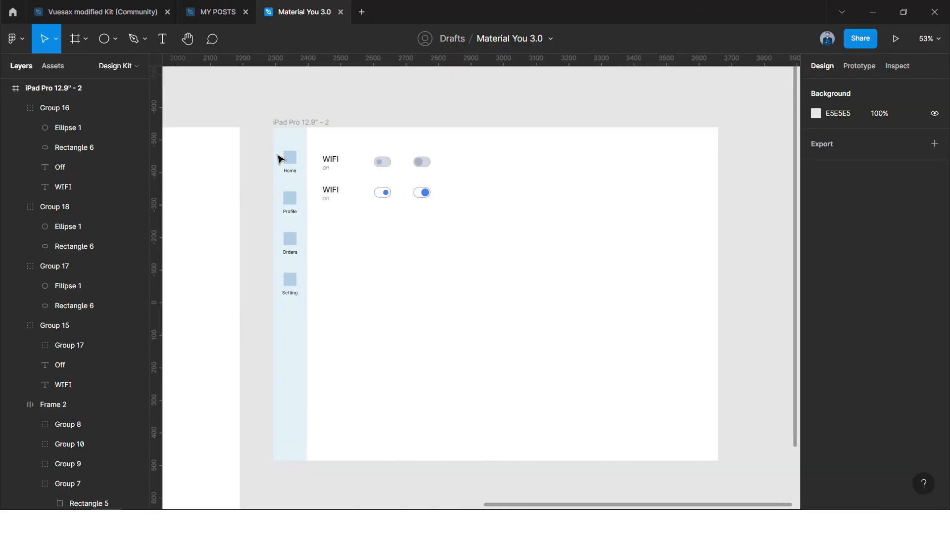
click(107, 43)
click(113, 42)
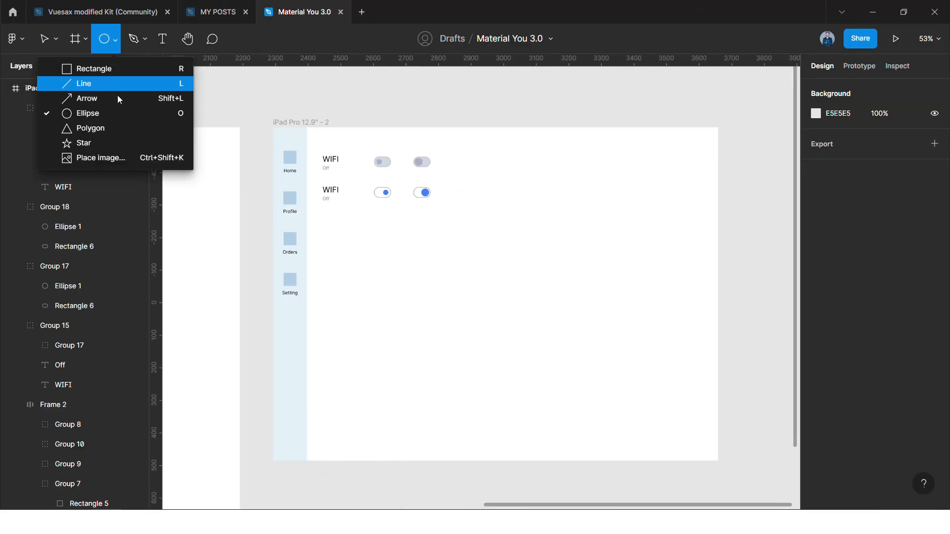
click(100, 70)
drag(357, 240, 472, 267)
Set the new rectangle's width to 356 and its height to 56.
click(837, 141)
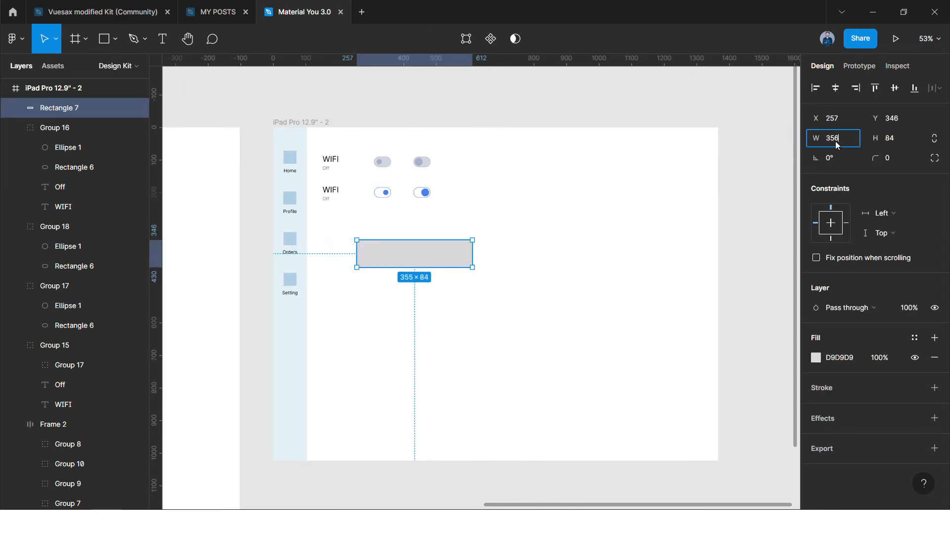
text(356)
click(895, 139)
text(56)
key(Return)
Move the rectangle to X 152, Y 322 so it lines up with the left edge of the WIFI labels.
click(534, 263)
scroll(371, 271, up, 5)
drag(407, 218, 374, 206)
click(439, 258)
click(408, 215)
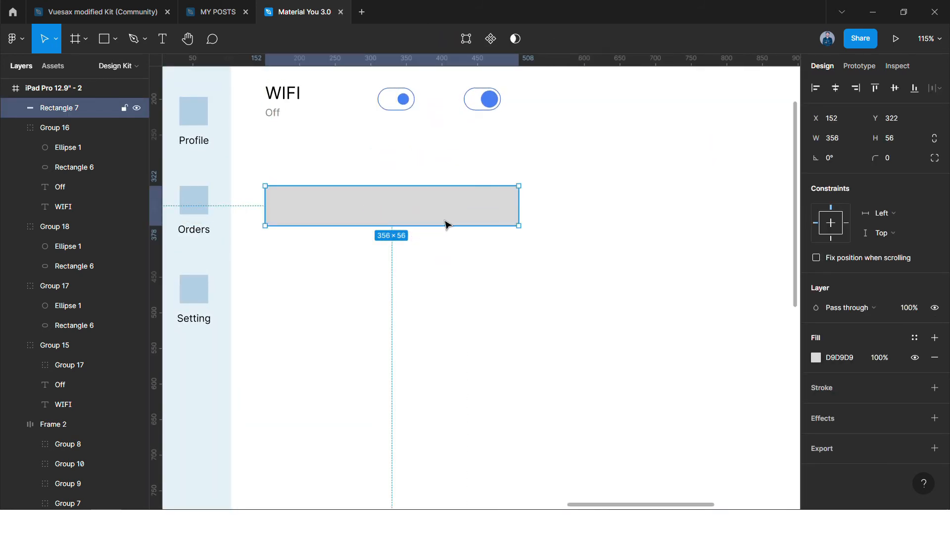
click(549, 267)
Set the rectangle's fill to D2D7E2, matching the track of the off-state WIFI switch.
click(471, 216)
click(817, 359)
click(600, 256)
scroll(488, 187, up, 3)
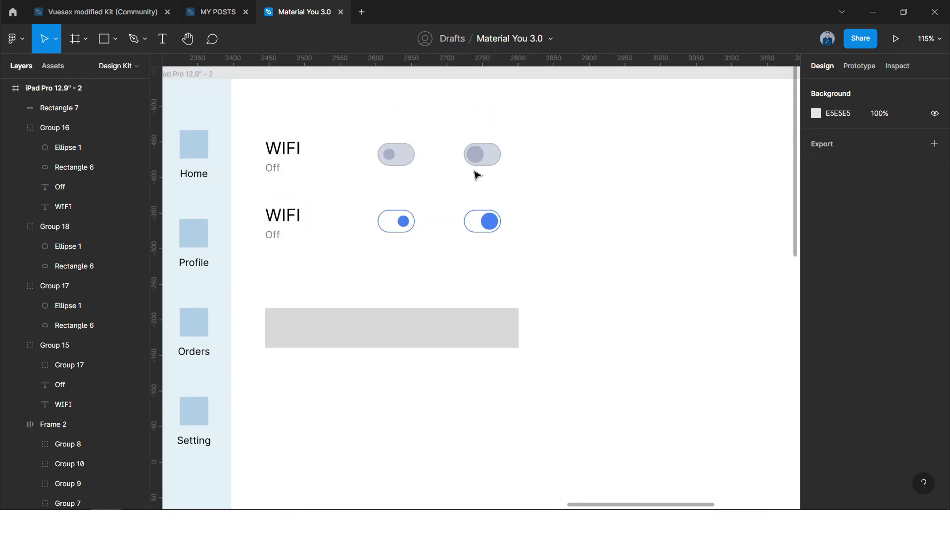
click(409, 155)
scroll(850, 368, down, 3)
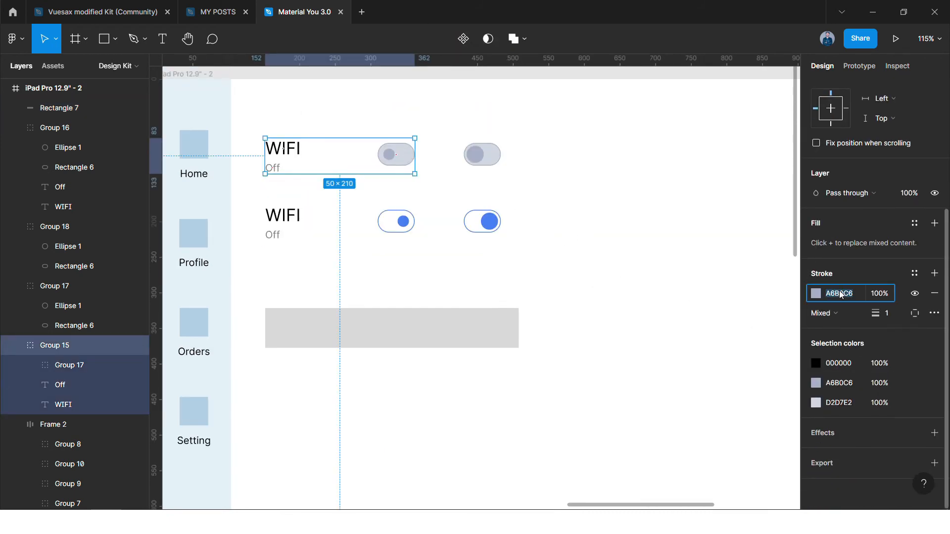
click(435, 317)
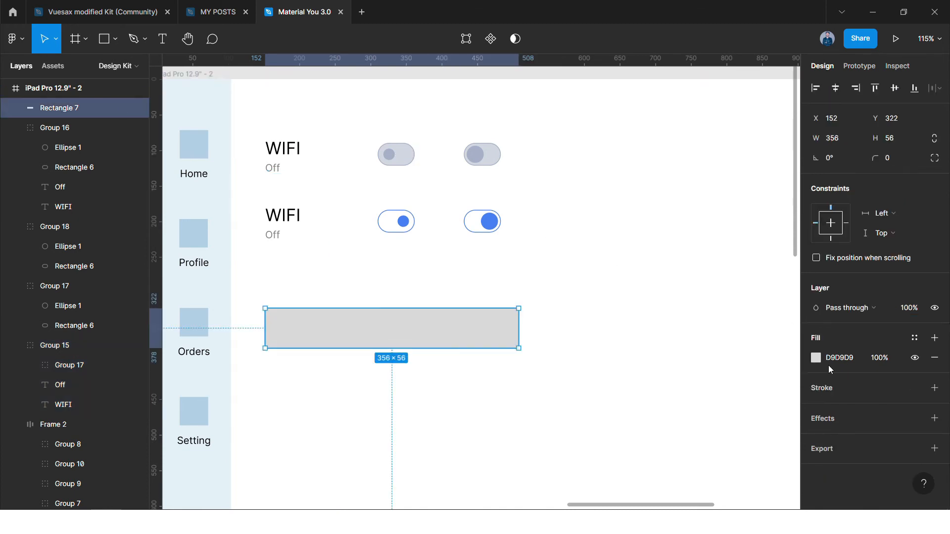
ctrl+click(395, 153)
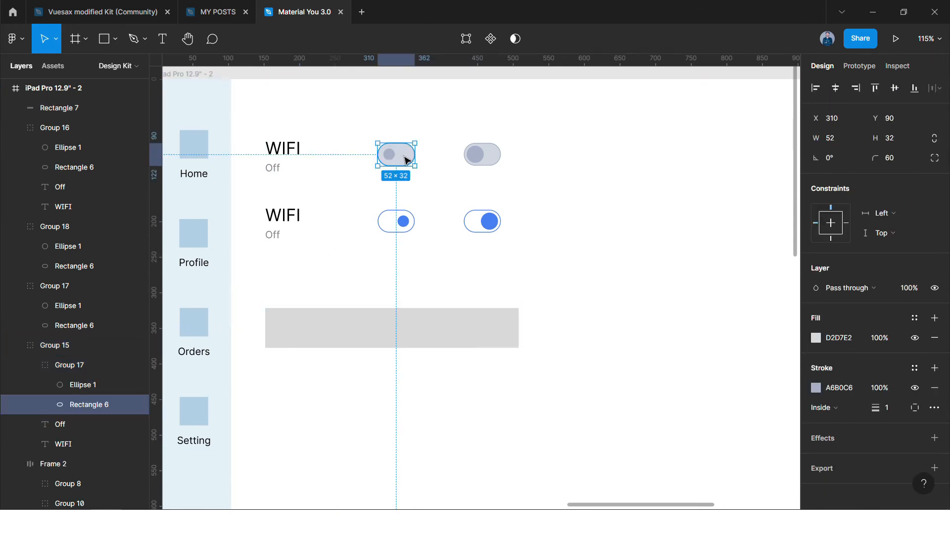
click(505, 321)
click(837, 357)
text(D2D7E2)
click(538, 342)
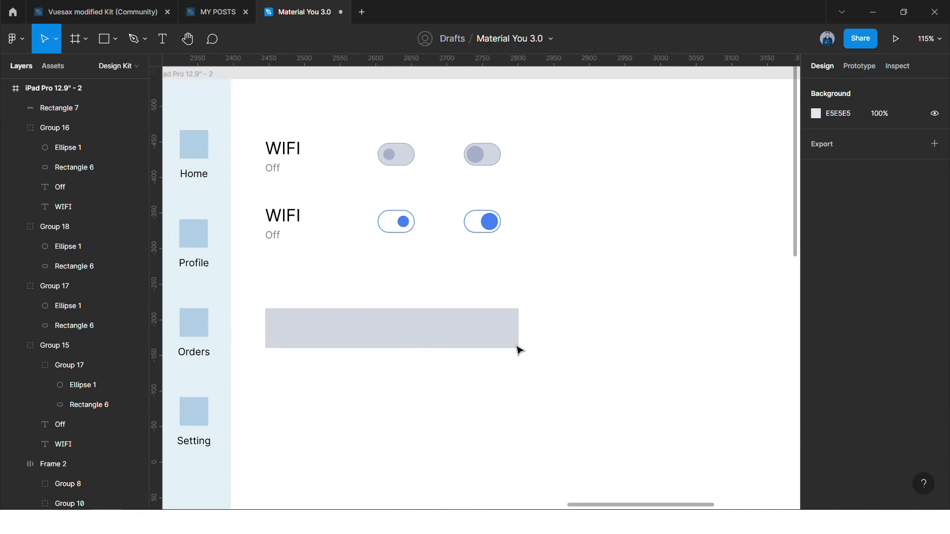
Lighten the rectangle's fill color to F0F2F6.
scroll(515, 350, down, 3)
click(445, 211)
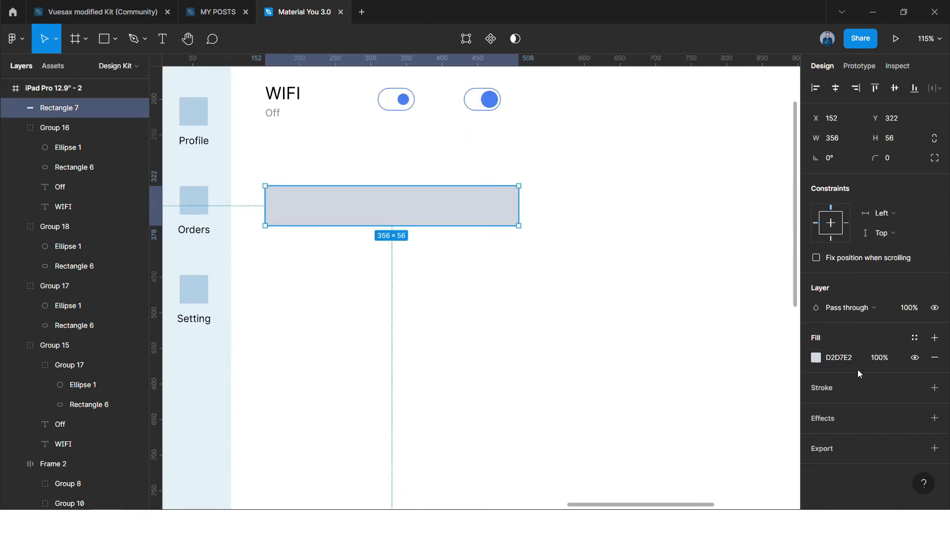
click(816, 358)
drag(658, 213, 657, 209)
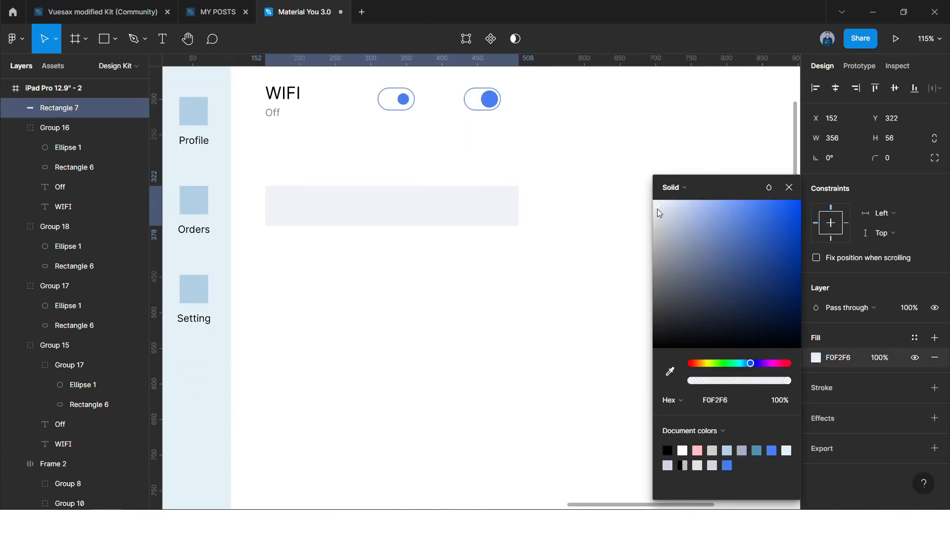
click(491, 333)
Add a black 000000 inside stroke of 1 to the rectangle, limited to its bottom side.
click(415, 218)
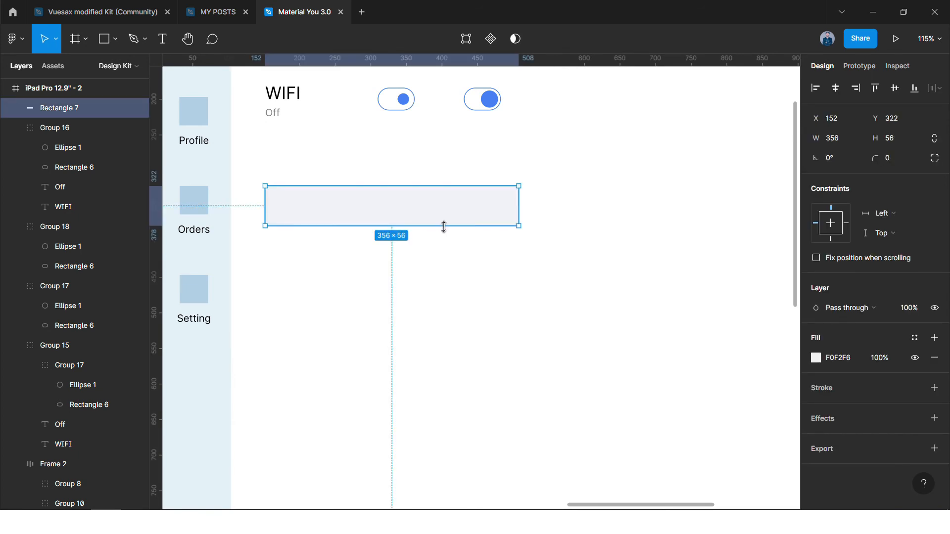
click(825, 389)
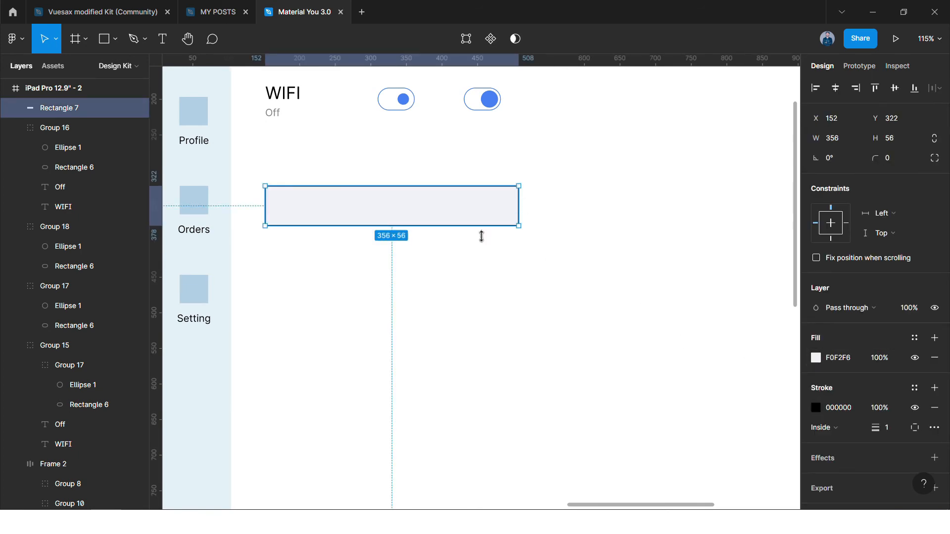
click(916, 431)
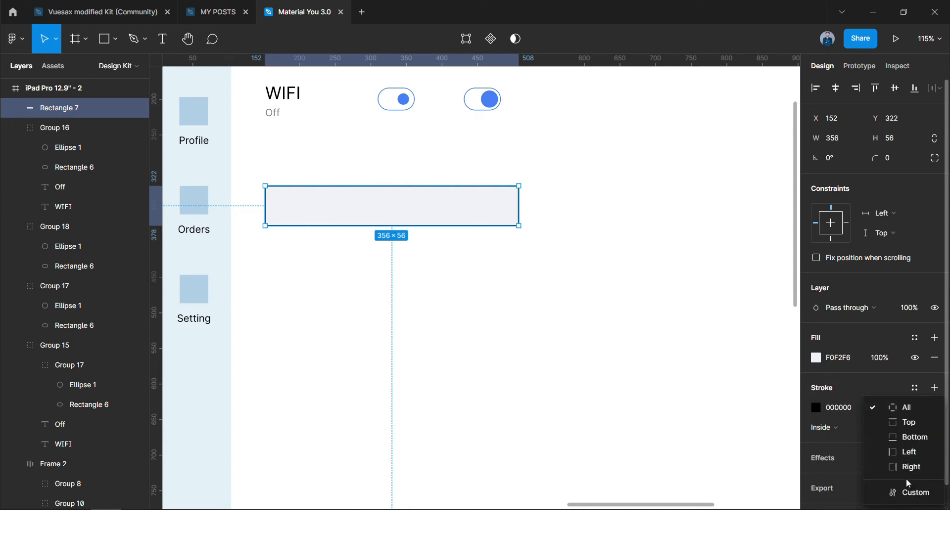
click(908, 438)
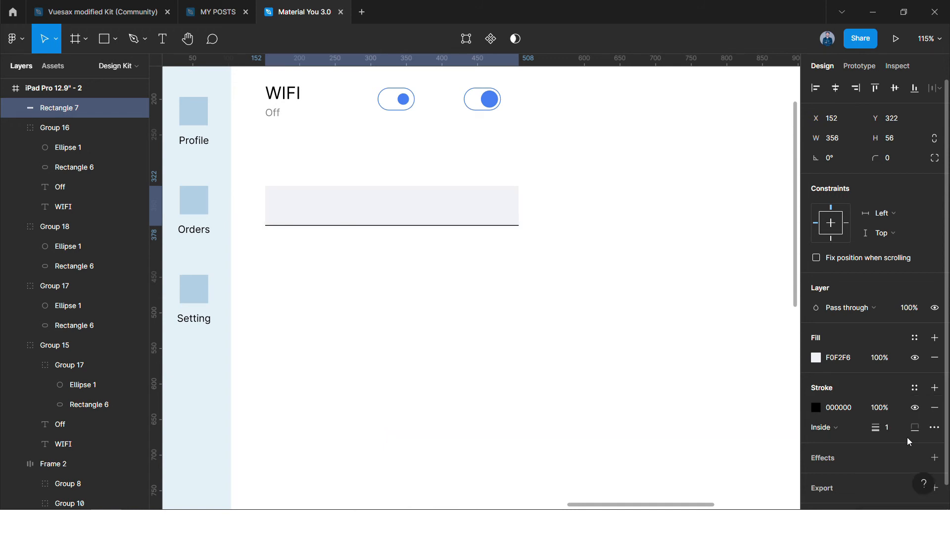
click(556, 318)
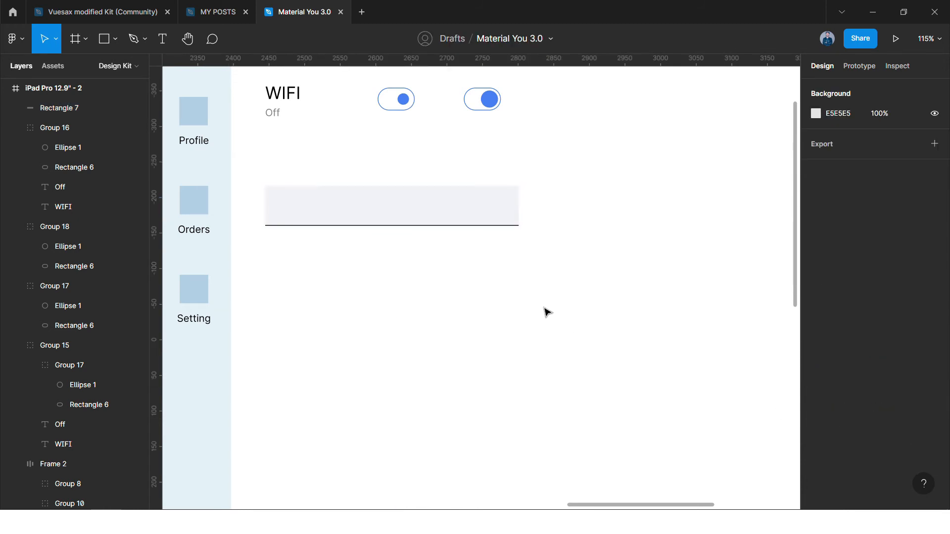
click(454, 226)
click(488, 257)
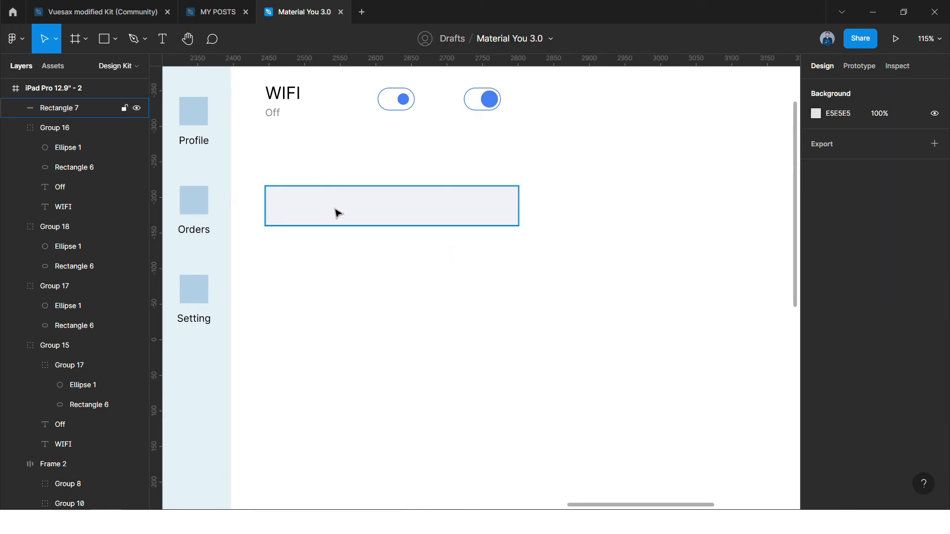
Copy the "Off" text from below the WIFI label and place the duplicate inside the left half of the rectangle.
click(273, 119)
double_click(275, 114)
key(ctrl+c)
double_click(292, 135)
key(ctrl+v)
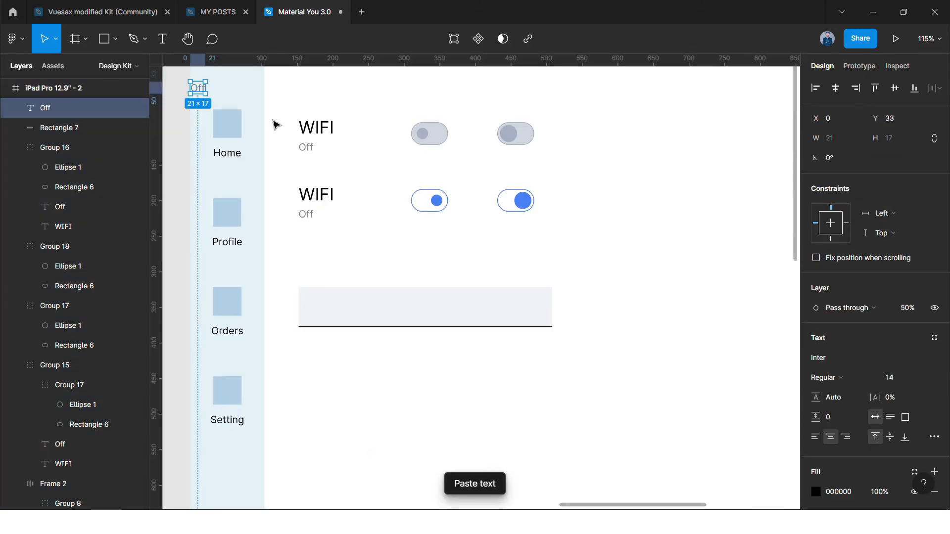
drag(197, 88, 345, 311)
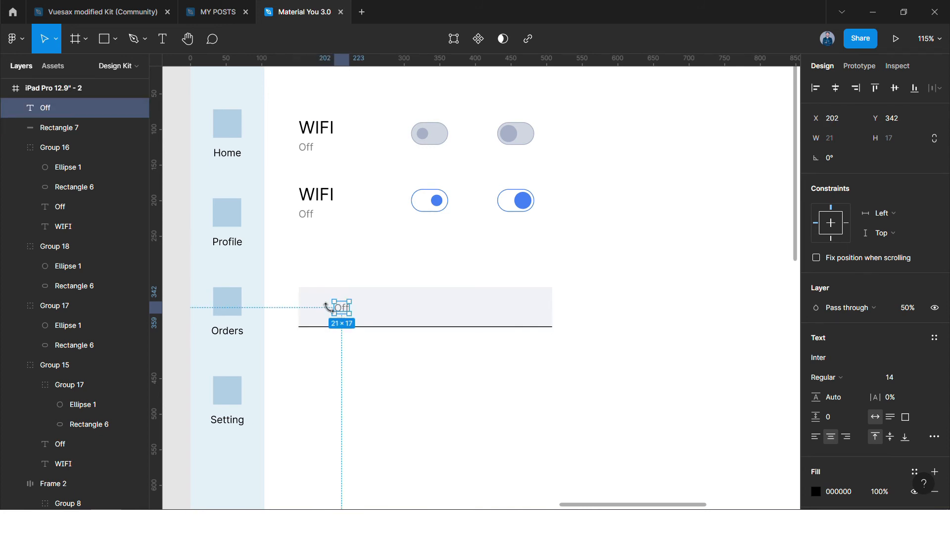
click(337, 273)
right_click(646, 208)
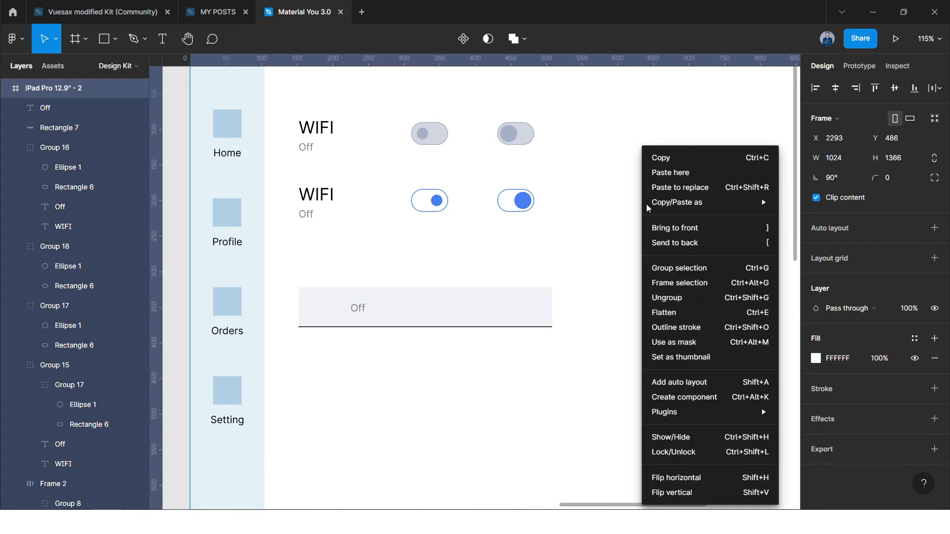
mouse_move(663, 419)
click(402, 352)
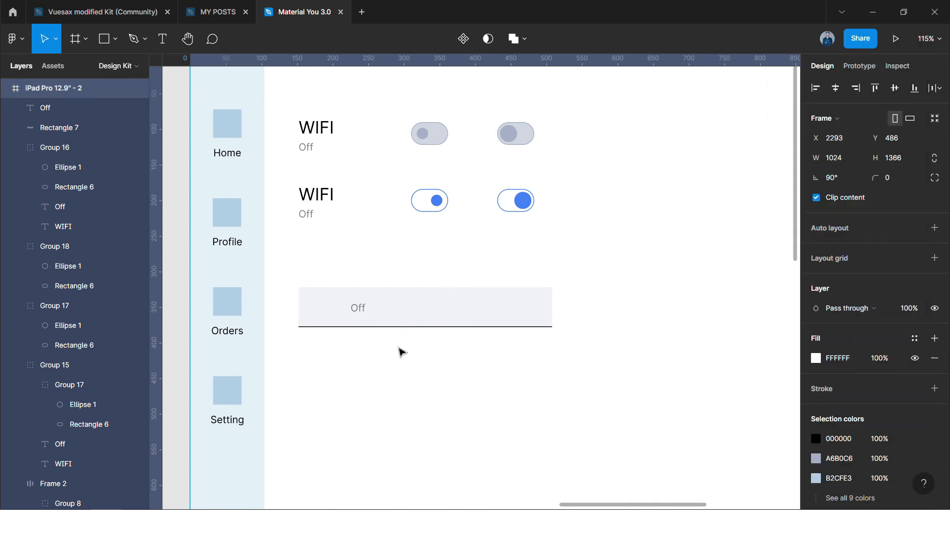
Replace the copied text inside the rectangle with "Enter your email".
double_click(359, 309)
text(Ente)
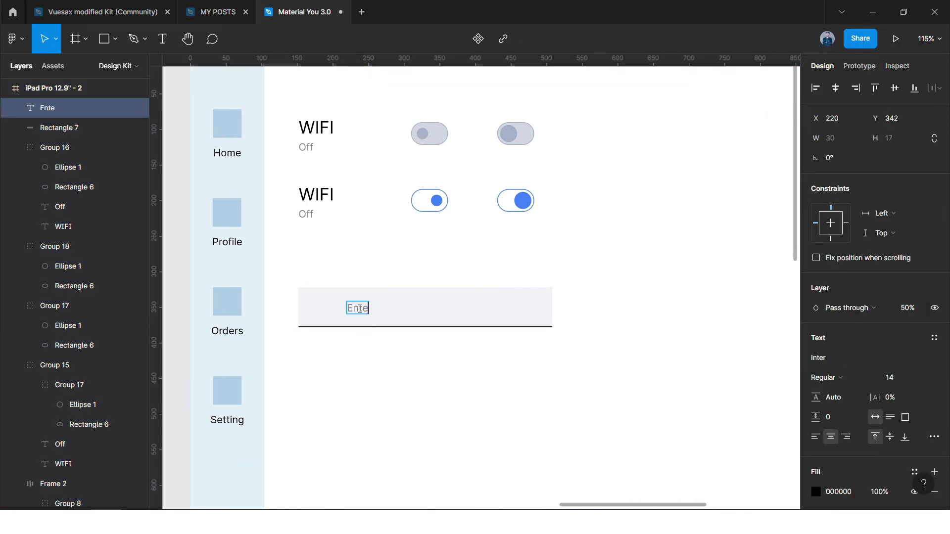
text(r your email)
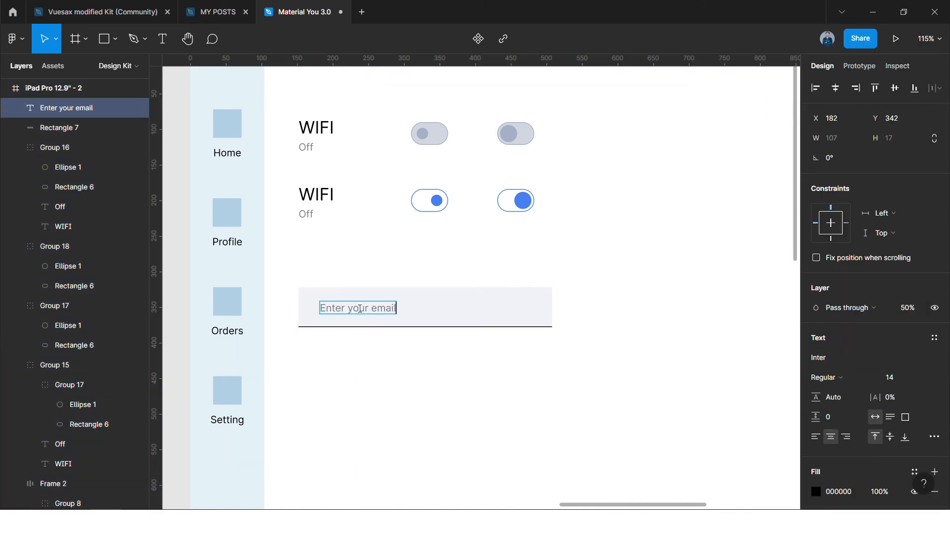
Shift the "Enter your email" text right inside the rectangle to X 219, keeping Y at 342.
key(Escape)
key(Escape)
drag(350, 316, 376, 317)
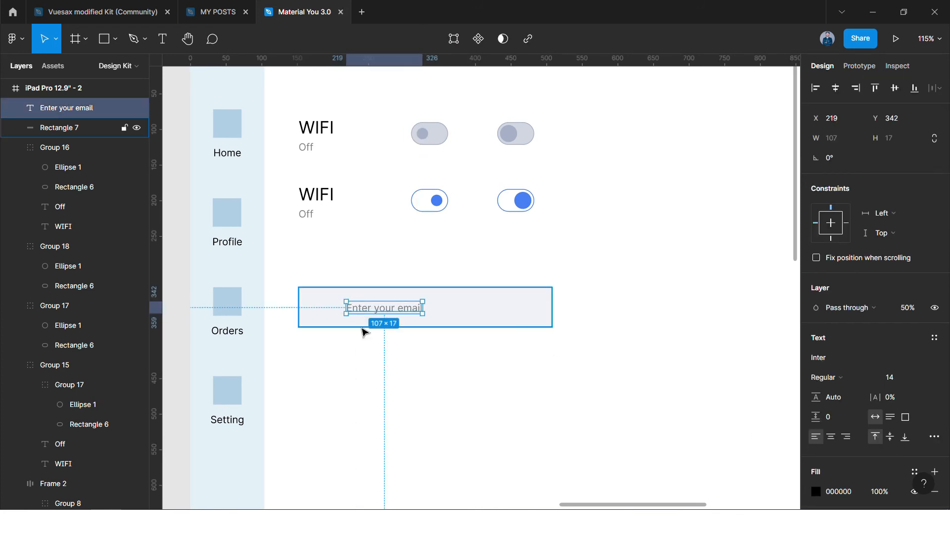
Search the Feather Icons plugin for an email icon and insert the mail envelope icon.
click(585, 329)
right_click(660, 260)
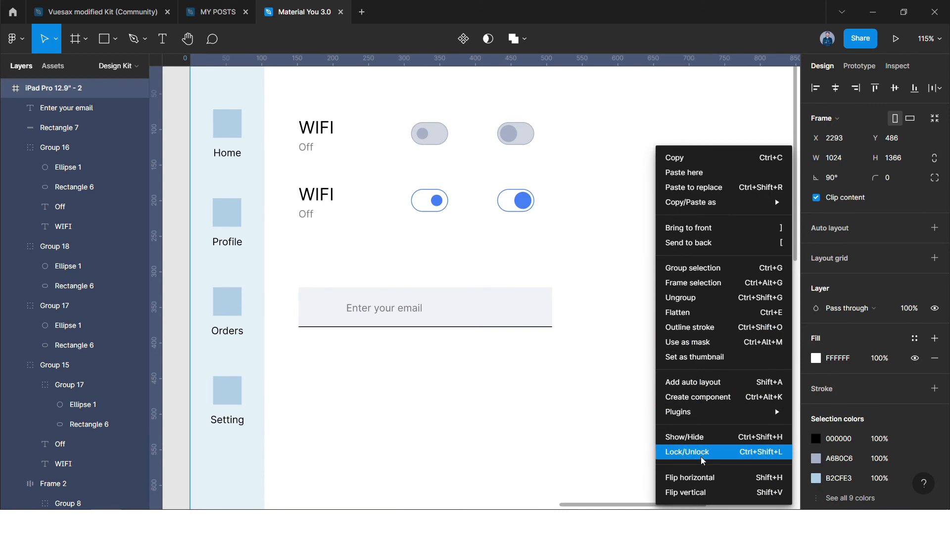
mouse_move(681, 410)
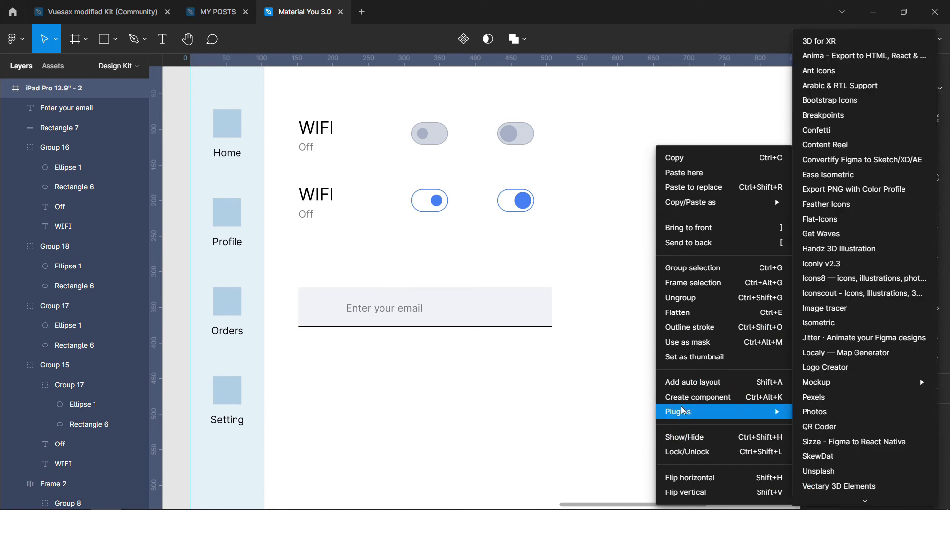
click(834, 206)
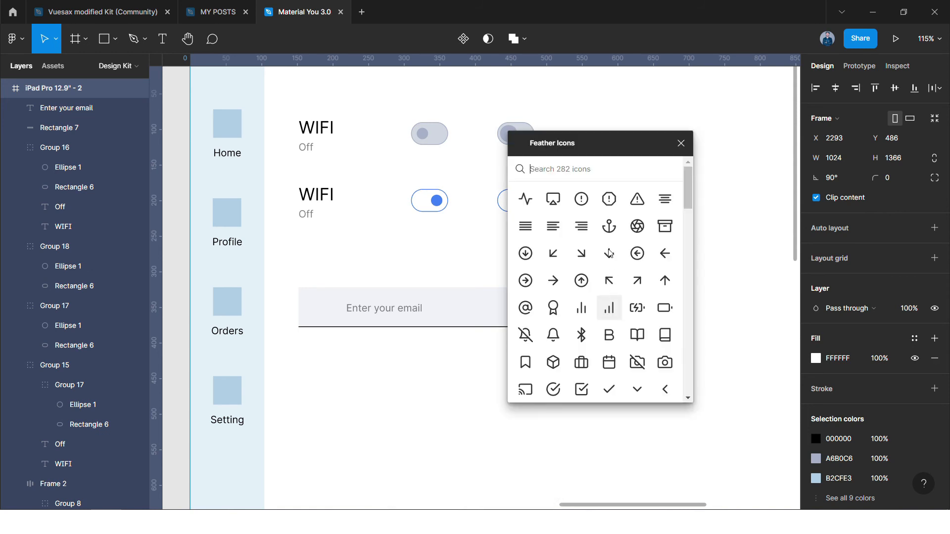
drag(589, 147, 671, 148)
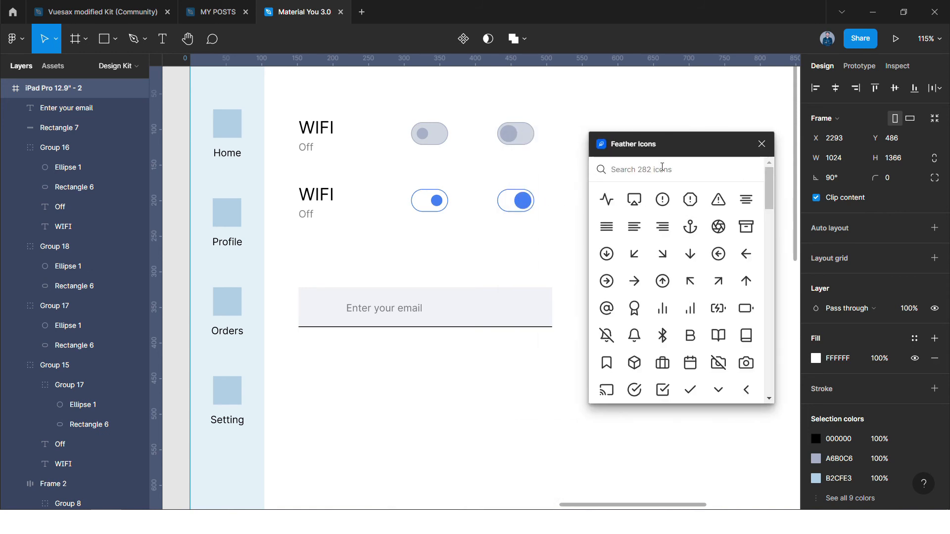
text(emai)
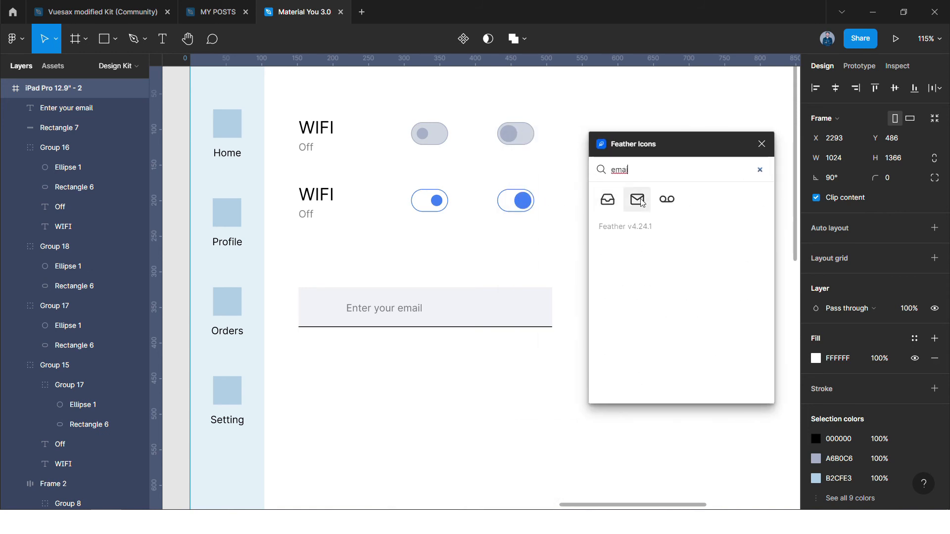
click(637, 199)
click(762, 144)
Group the mail icon and place it vertically centred near the rectangle's left end, at X 2461.
click(598, 248)
click(483, 289)
key(ctrl+g)
drag(483, 292, 320, 309)
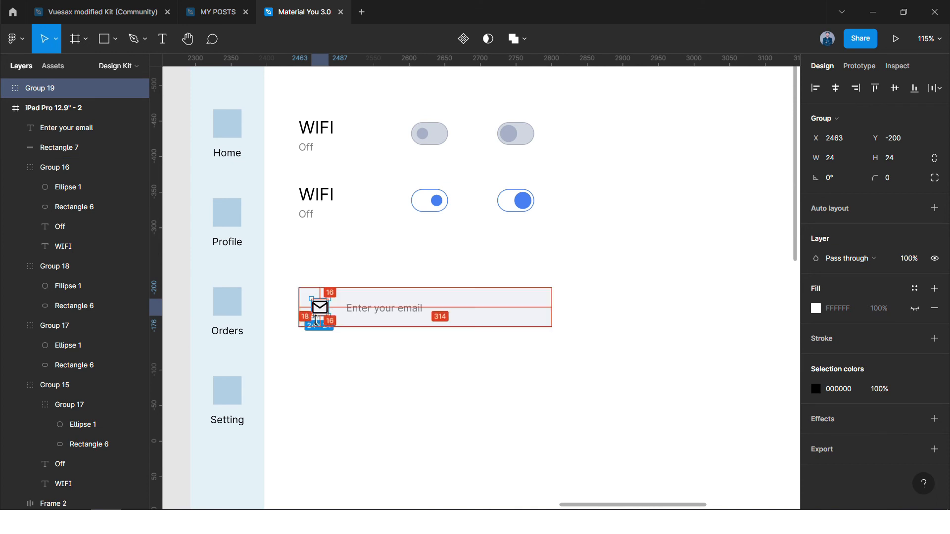
scroll(307, 319, up, 5)
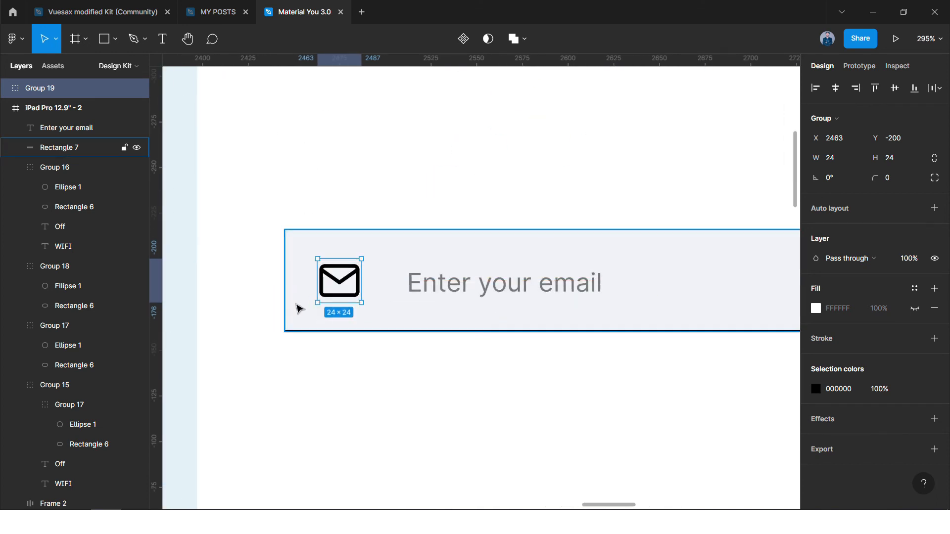
key(Left)
key(Left)
Move the "Enter your email" text closer to the mail icon, to X 203.
click(435, 287)
drag(434, 287, 400, 287)
key(alt)
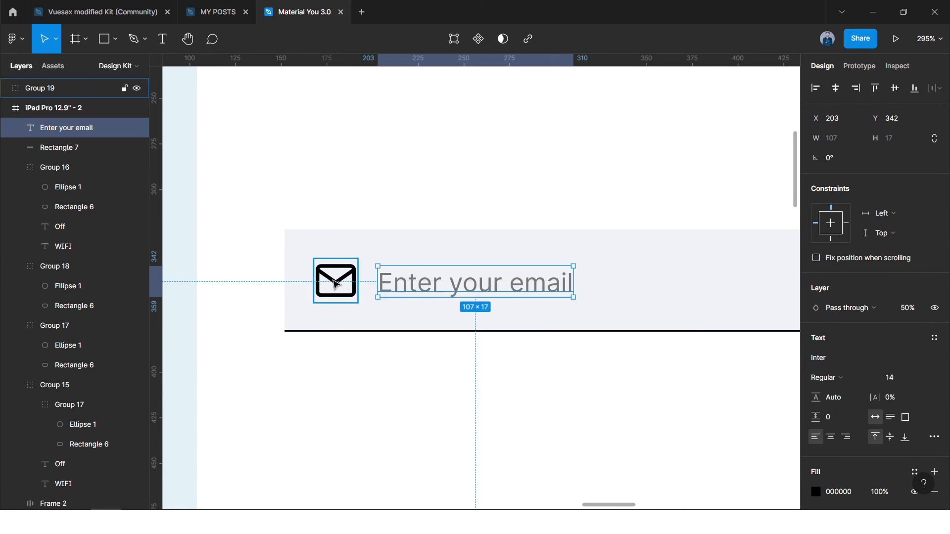
Group the mail icon, the "Enter your email" text and the background rectangle into one text field.
scroll(336, 283, down, 5)
click(377, 221)
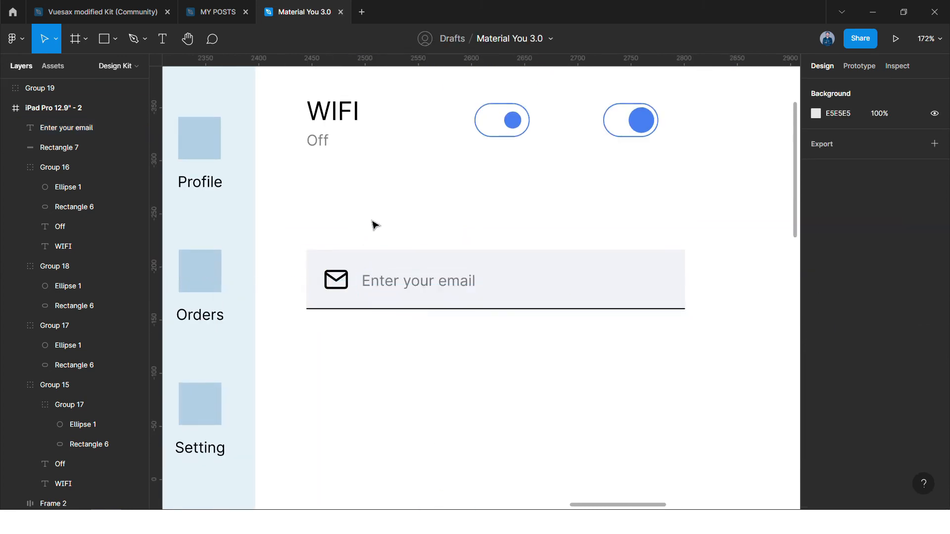
scroll(355, 297, down, 2)
drag(334, 242, 459, 339)
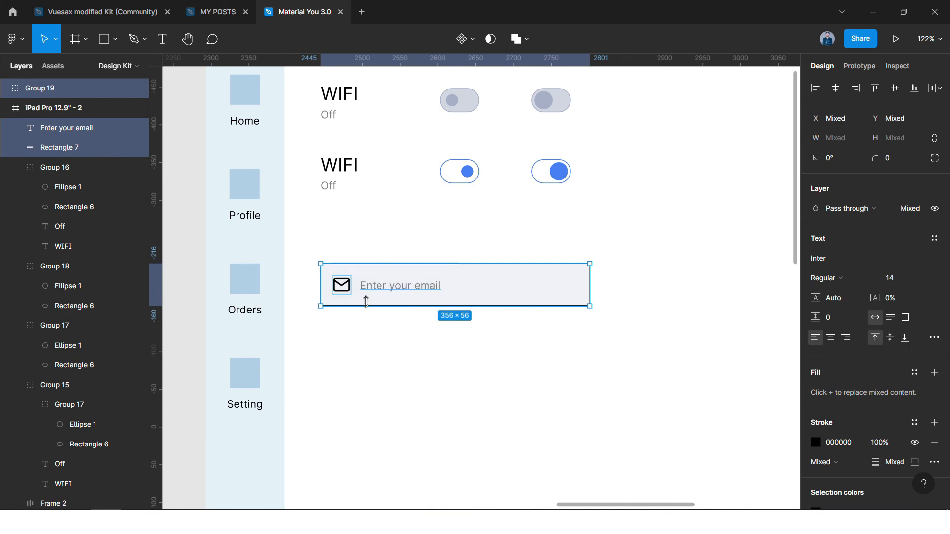
key(ctrl+g)
key(Escape)
Recolor the mail icon inside the text field from black to a dark gray.
double_click(342, 291)
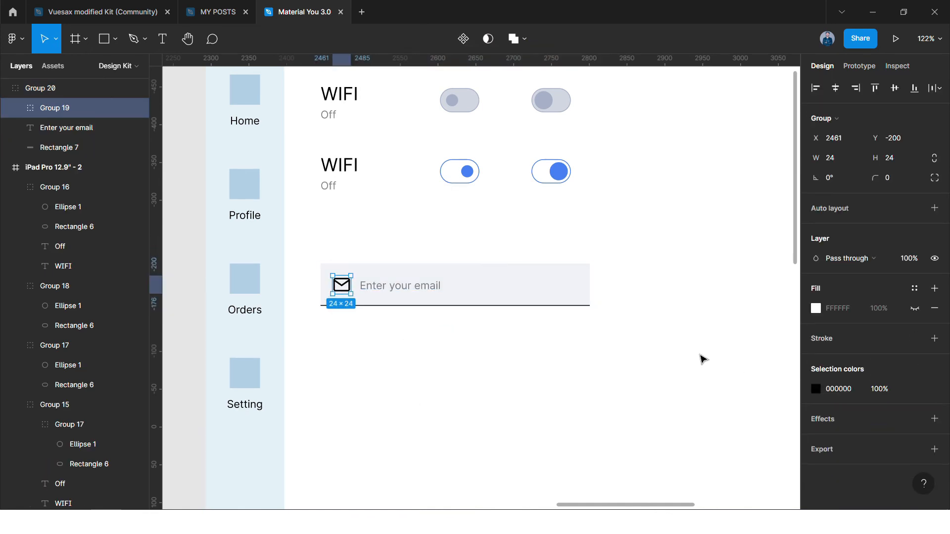
click(816, 389)
drag(670, 325, 671, 296)
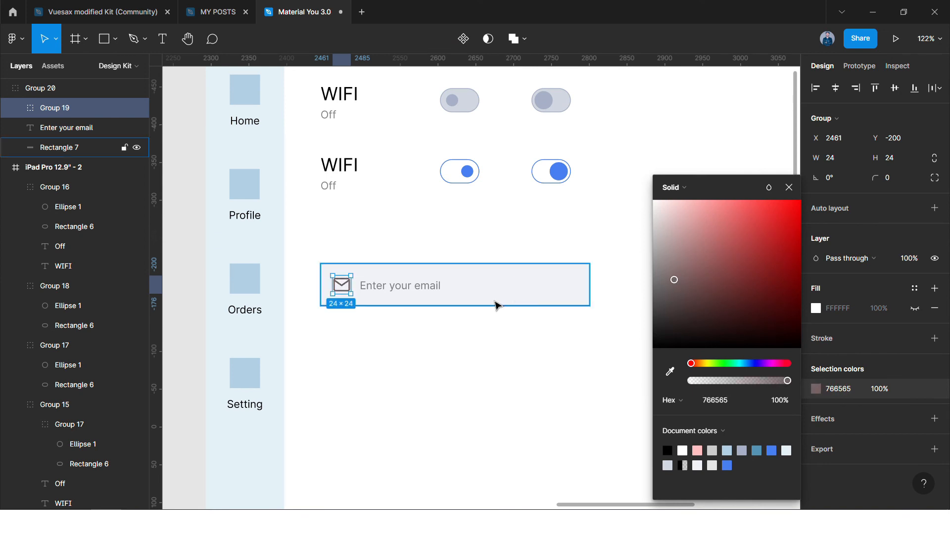
click(674, 321)
click(748, 363)
click(672, 297)
click(559, 329)
scroll(430, 327, down, 1)
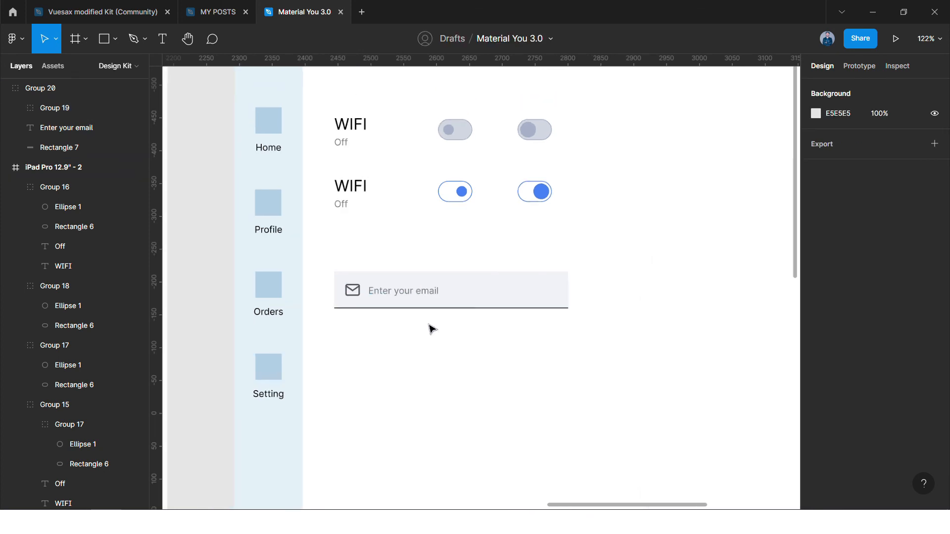
scroll(430, 327, left, 1)
ctrl+click(442, 295)
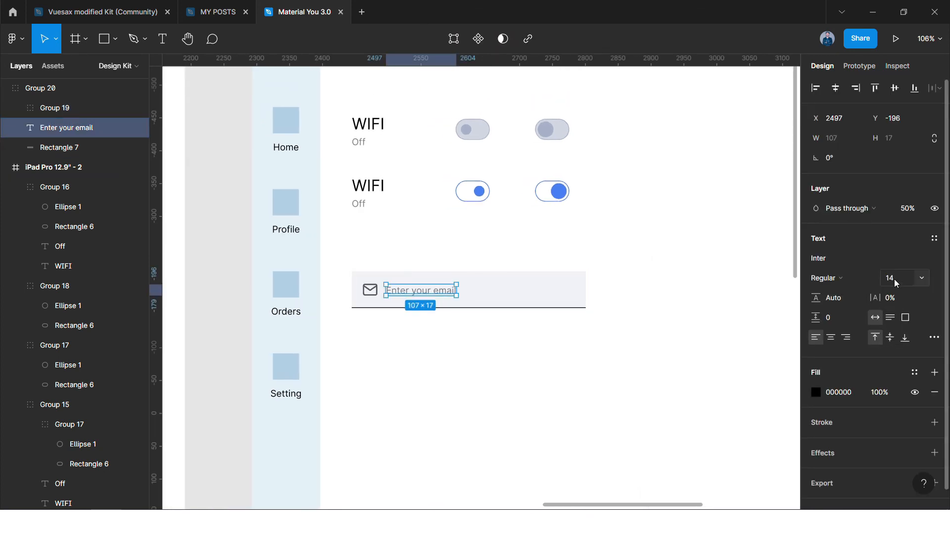
click(711, 356)
Duplicate the email text field and place the copy to its right on the same row, at X 2854.
scroll(430, 309, down, 1)
scroll(431, 308, down, 1)
scroll(432, 307, right, 1)
drag(355, 239, 464, 321)
alt+drag(613, 279, 678, 278)
scroll(653, 292, right, 4)
click(599, 316)
Apply the duplicate field rectangle's stroke to all sides.
double_click(527, 279)
scroll(484, 285, up, 3)
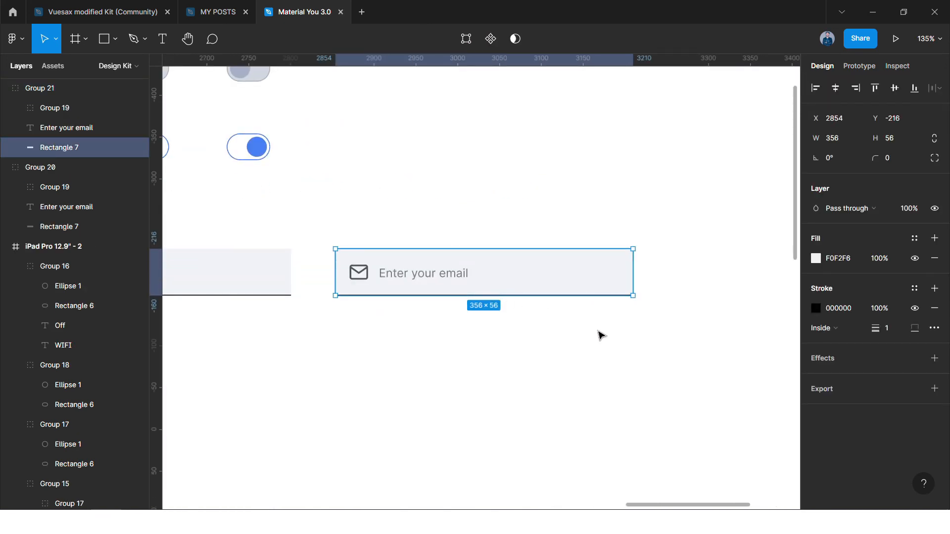
click(586, 334)
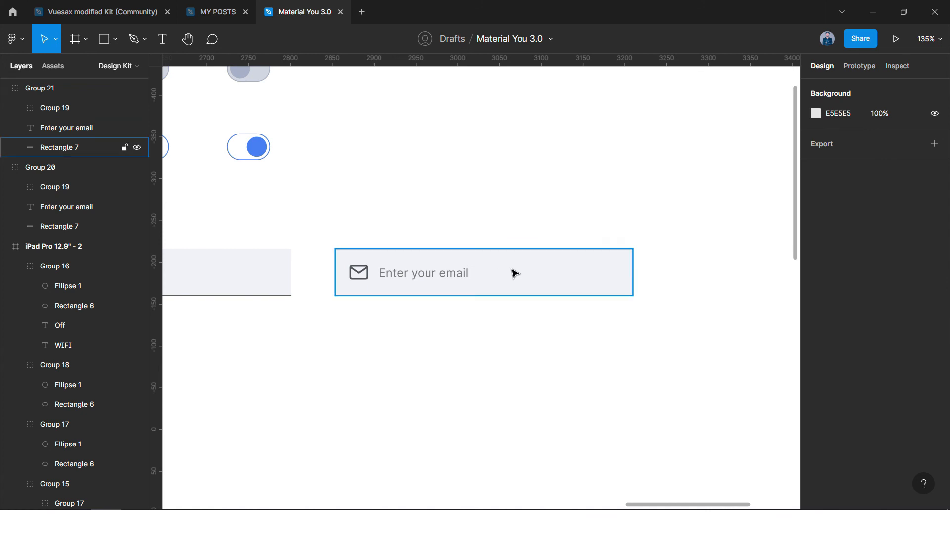
click(534, 281)
click(915, 328)
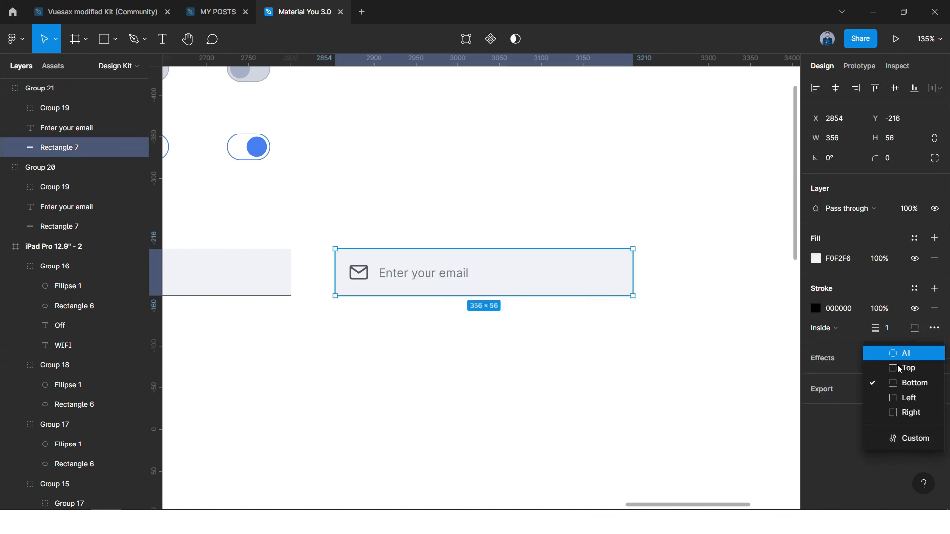
click(906, 411)
click(652, 360)
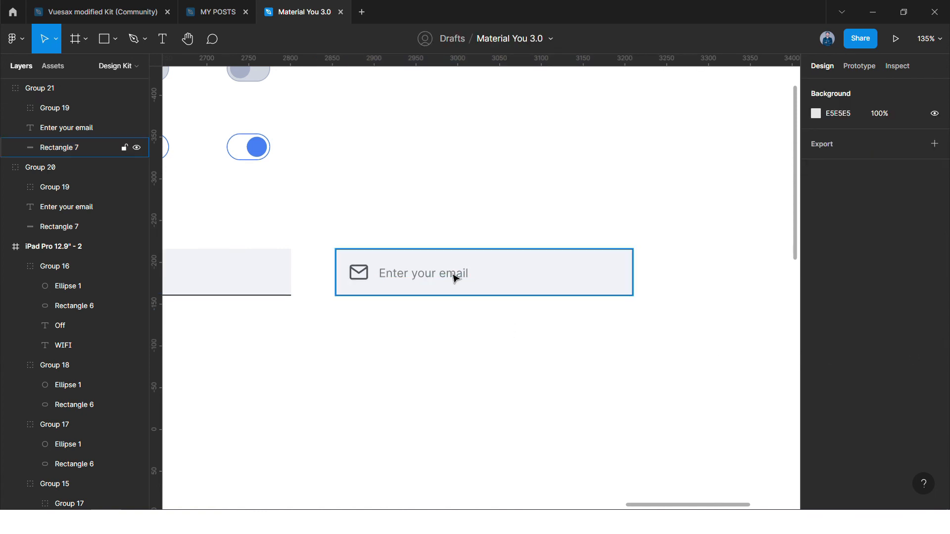
Set the duplicate field rectangle's corner radius to 8.
click(519, 269)
text(8)
click(682, 316)
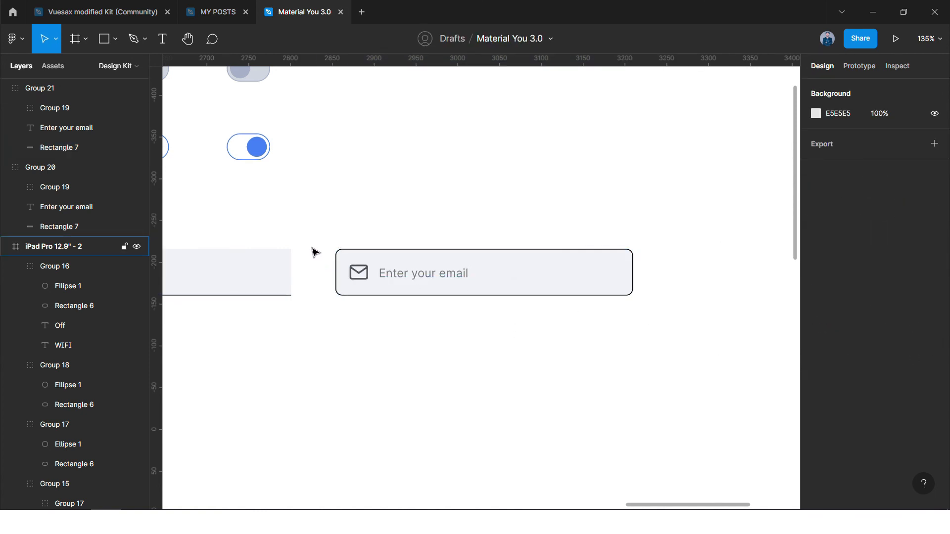
Draw a small rectangle about 66 × 19 across the outlined field's upper border, above its placeholder text.
ctrl+scroll(415, 275, up, 5)
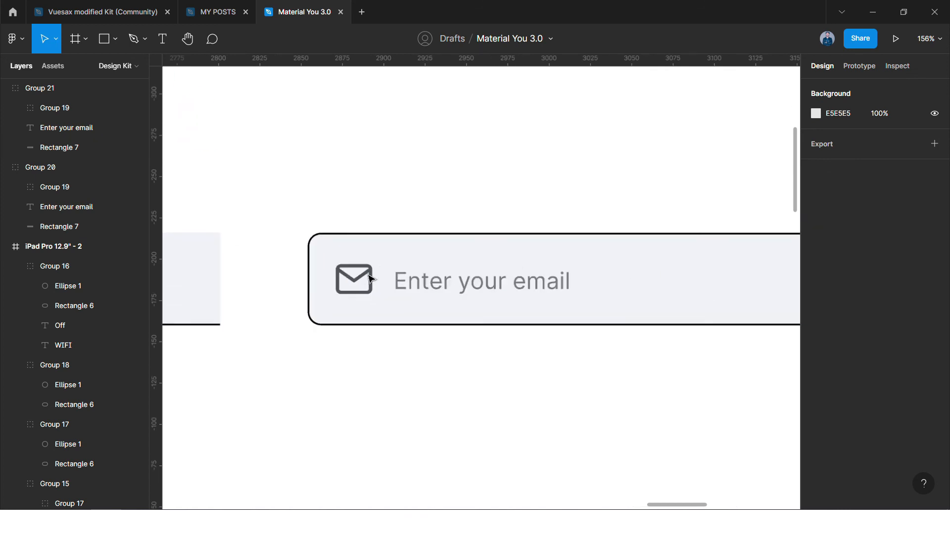
click(412, 250)
click(116, 51)
mouse_move(374, 216)
mouse_down()
mouse_move(400, 242)
mouse_move(483, 247)
mouse_up()
Try to bring the small rectangle in front of the outlined field by cutting, deleting and pasting it again.
key(ctrl+x)
key(ctrl+v)
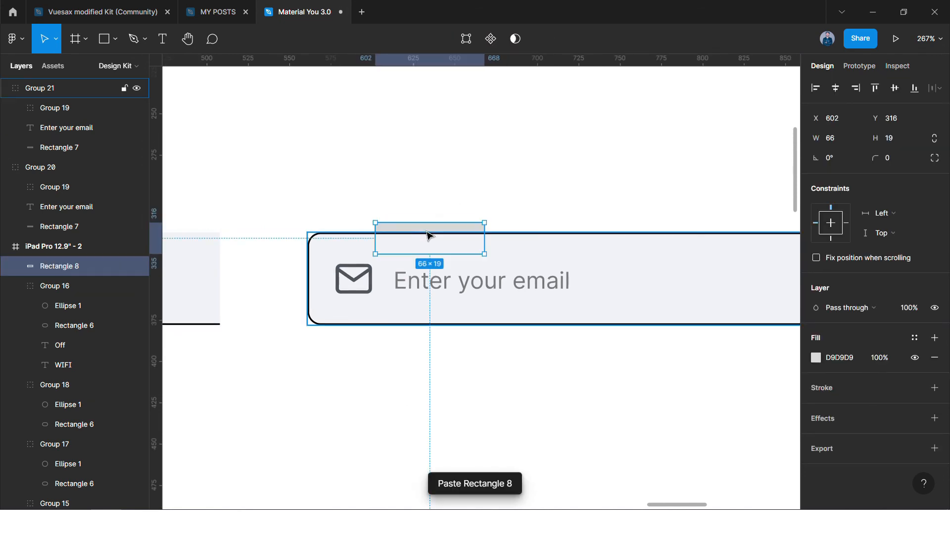
key(Delete)
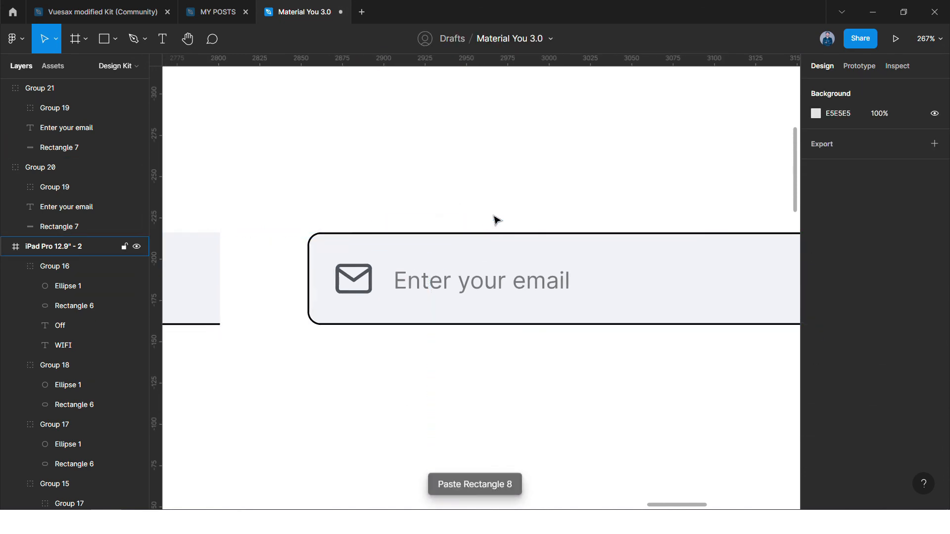
scroll(492, 217, down, 5)
key(ctrl+v)
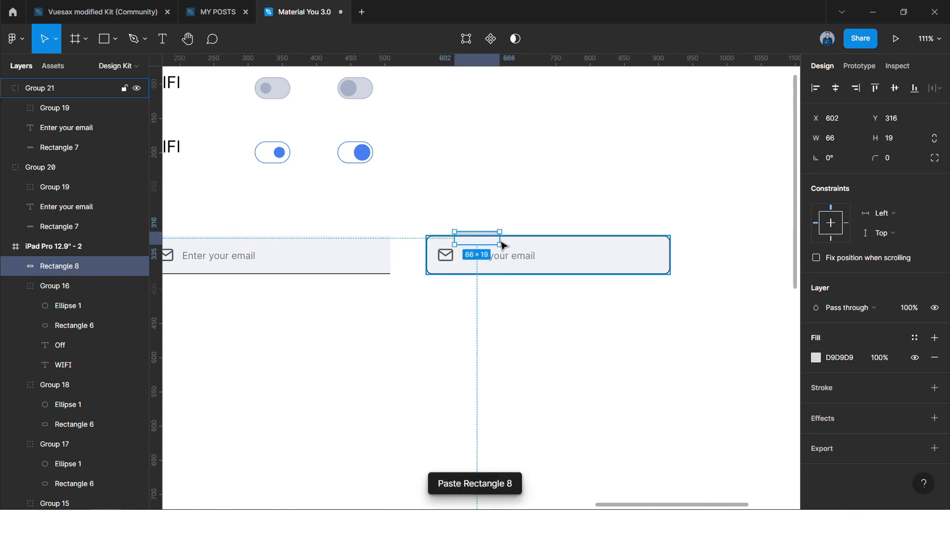
Move the outlined email field group into the iPad frame and send it to the back, behind the small rectangle.
click(526, 262)
key(ctrl+x)
key(ctrl+v)
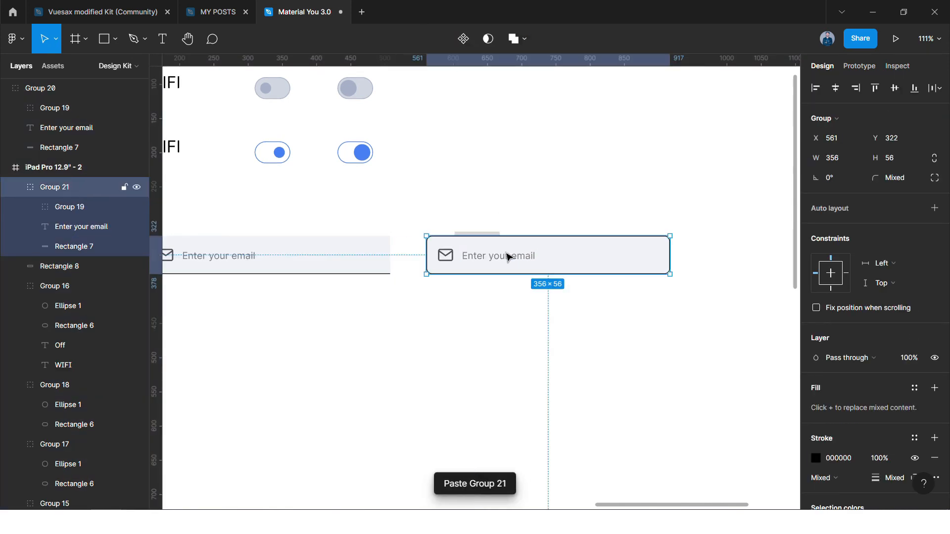
scroll(492, 239, up, 5)
key(ctrl+shift+bracketleft)
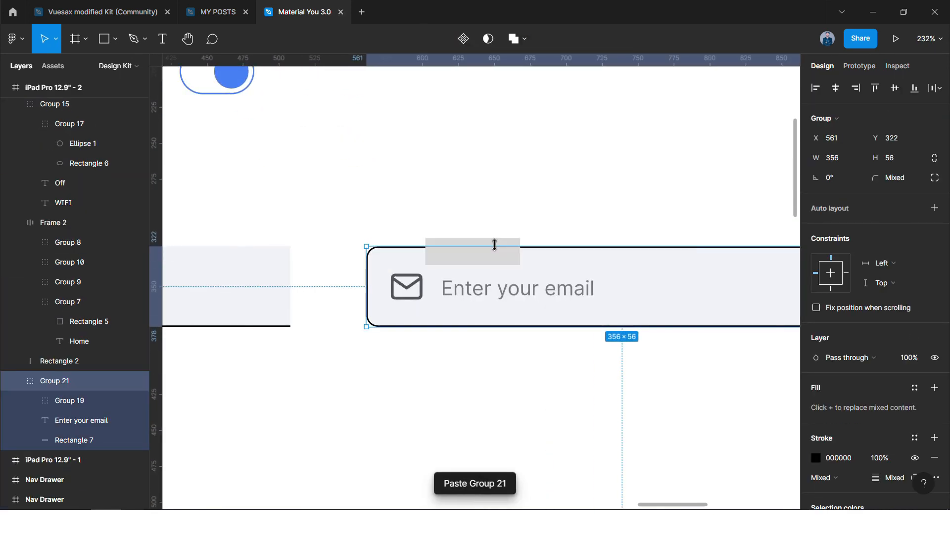
Resize the small rectangle to about 84 × 19 over the upper border and fill it with the field's F0F2F6 color.
click(479, 253)
drag(482, 258, 521, 248)
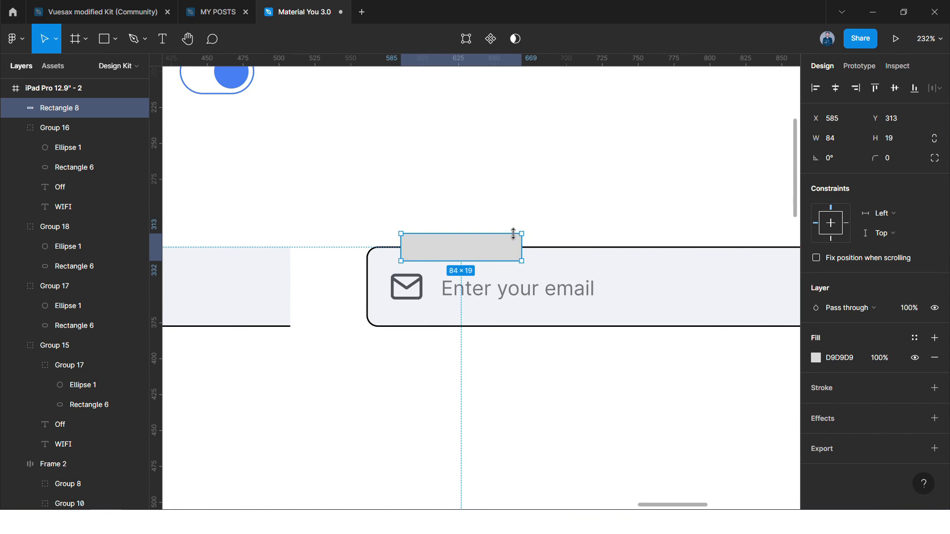
key(i)
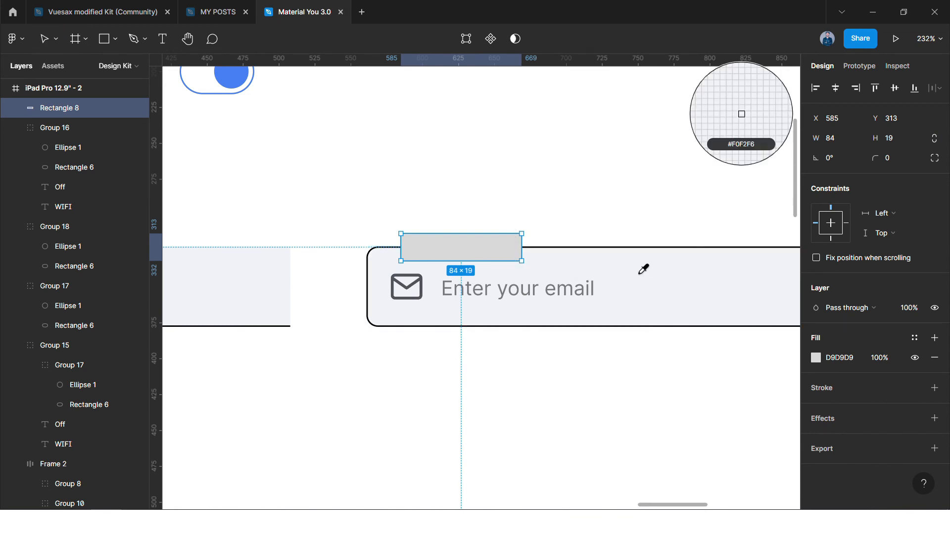
click(643, 285)
click(594, 233)
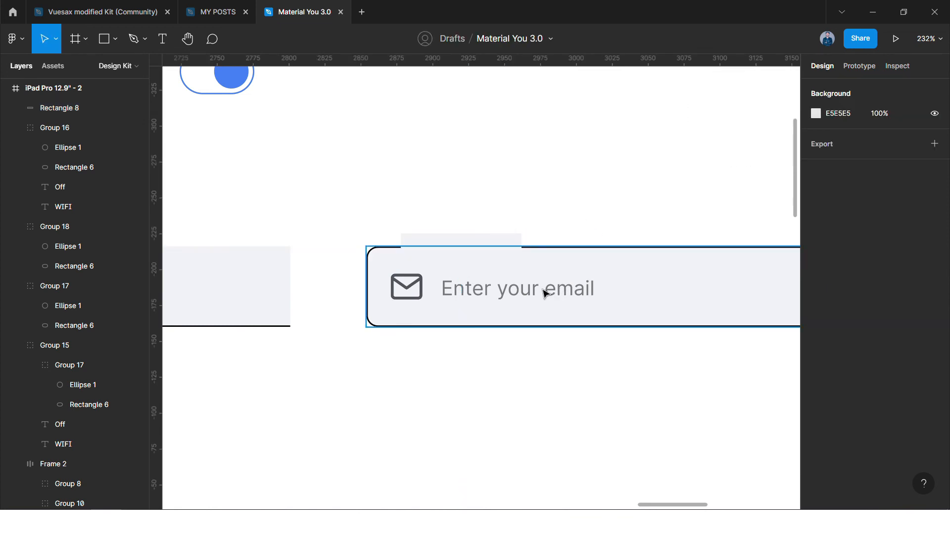
Copy the "Enter your email" text onto the small rectangle and replace the copy's text with "Email".
click(500, 251)
click(510, 285)
key(ctrl+c)
click(550, 211)
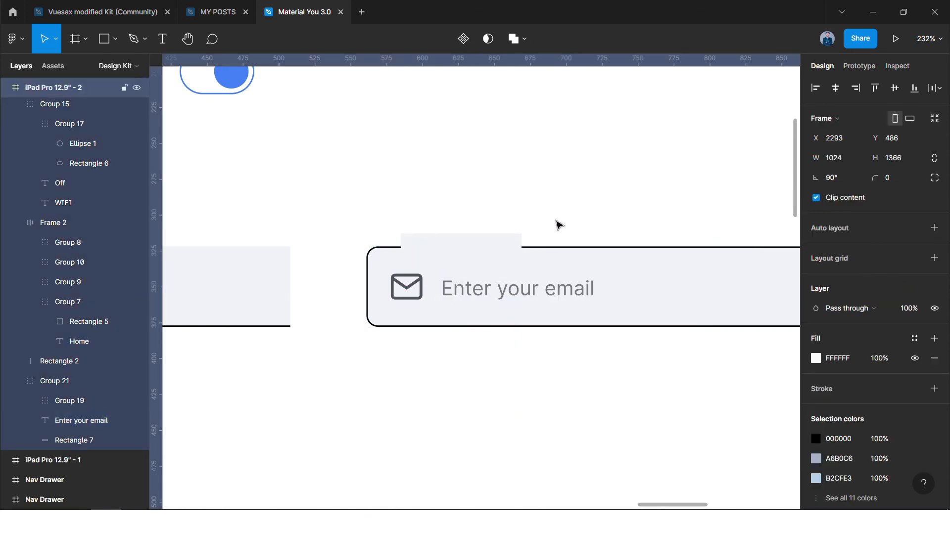
key(ctrl+v)
drag(495, 282, 511, 247)
double_click(500, 249)
text(Em)
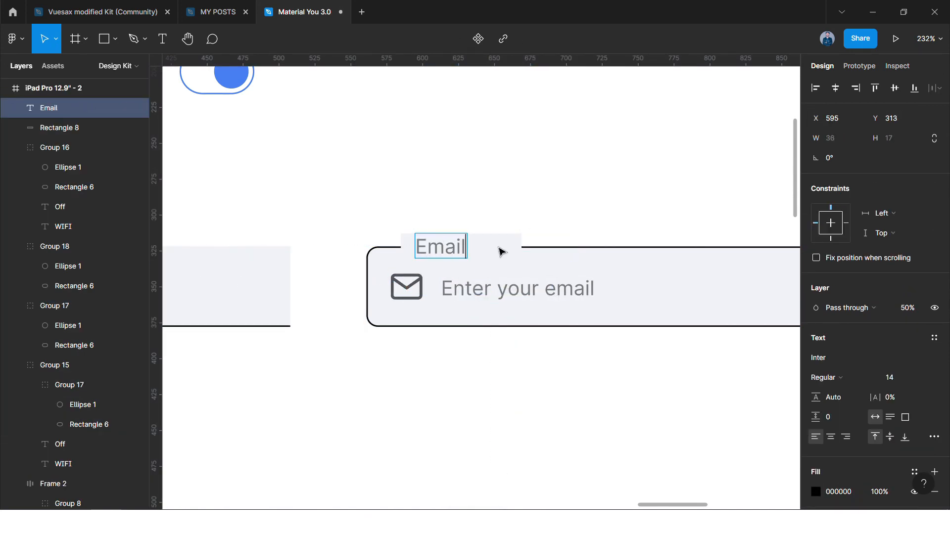
key(Escape)
Narrow the small rectangle to a width of about 53 around the "Email" label and group the two.
click(517, 248)
drag(521, 249, 477, 254)
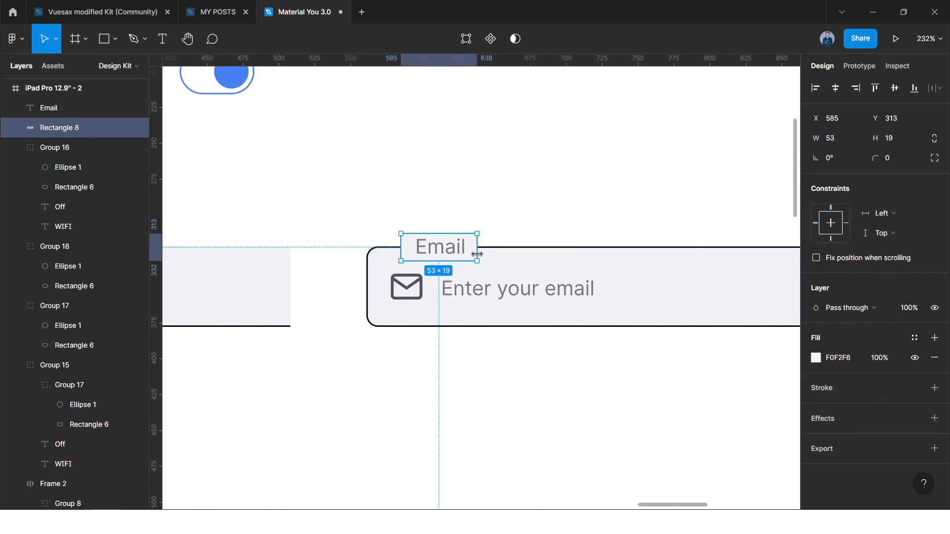
shift+click(460, 250)
key(ctrl+g)
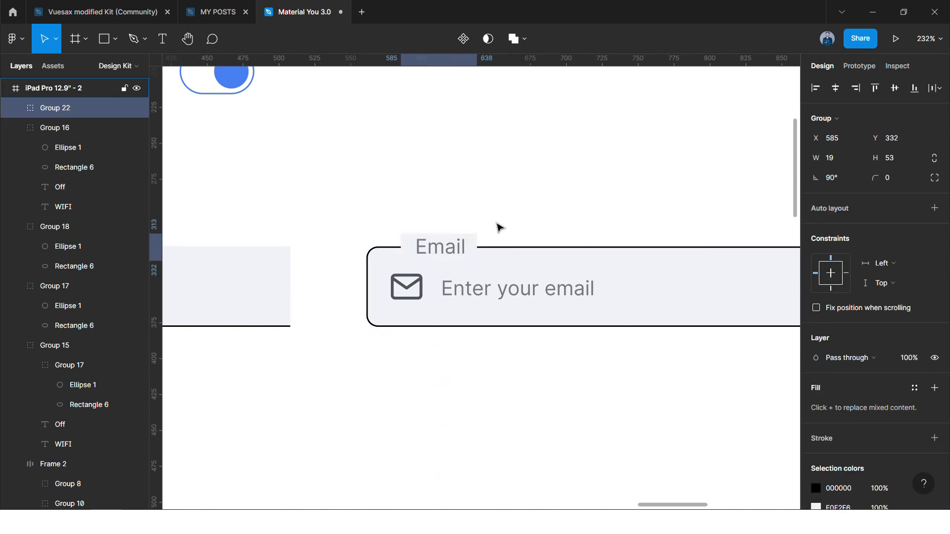
click(463, 205)
Group the "Email" label with the outlined email field.
scroll(462, 205, down, 5)
drag(408, 202, 676, 312)
key(ctrl+g)
click(522, 201)
Recolor the outlined email field's border with the blue sampled from the switched-on WIFI toggle.
scroll(519, 233, down, 3)
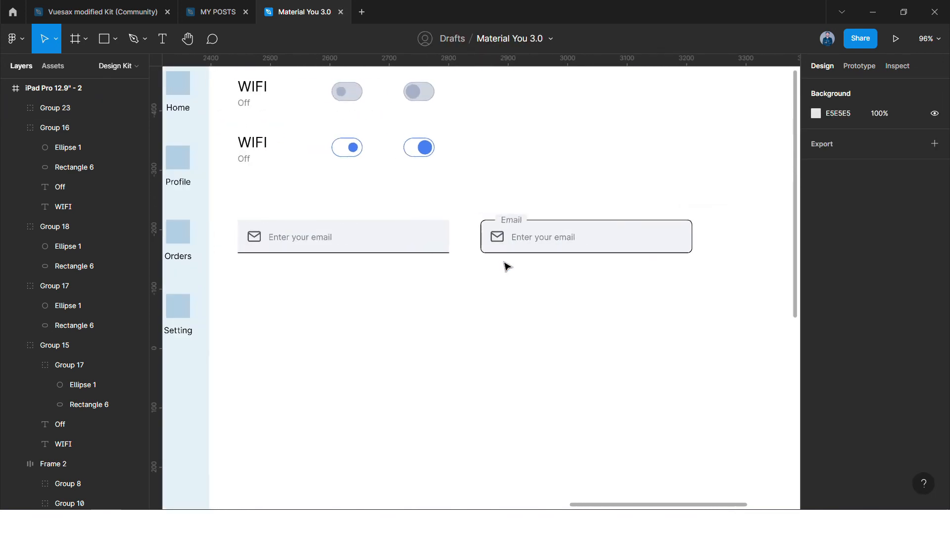
ctrl+click(600, 242)
scroll(600, 242, up, 4)
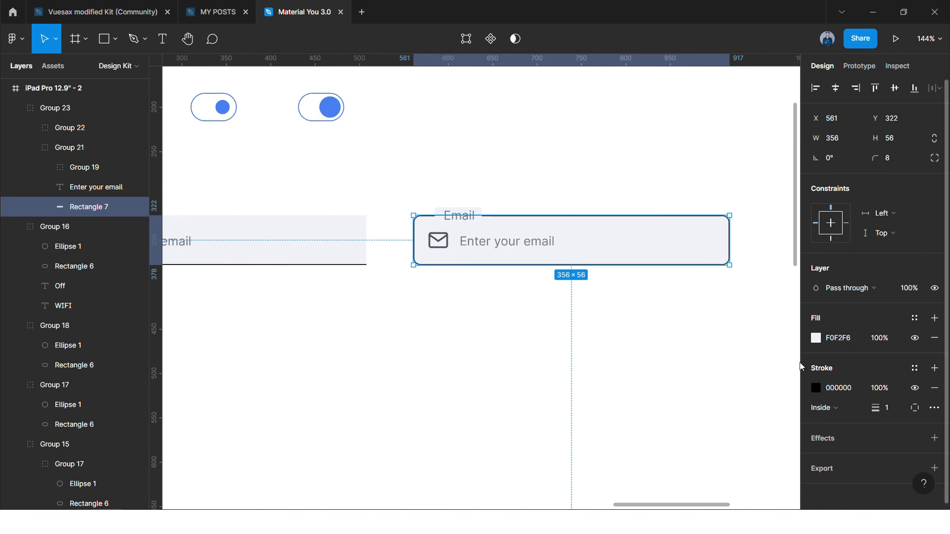
ctrl+click(330, 107)
ctrl+click(715, 261)
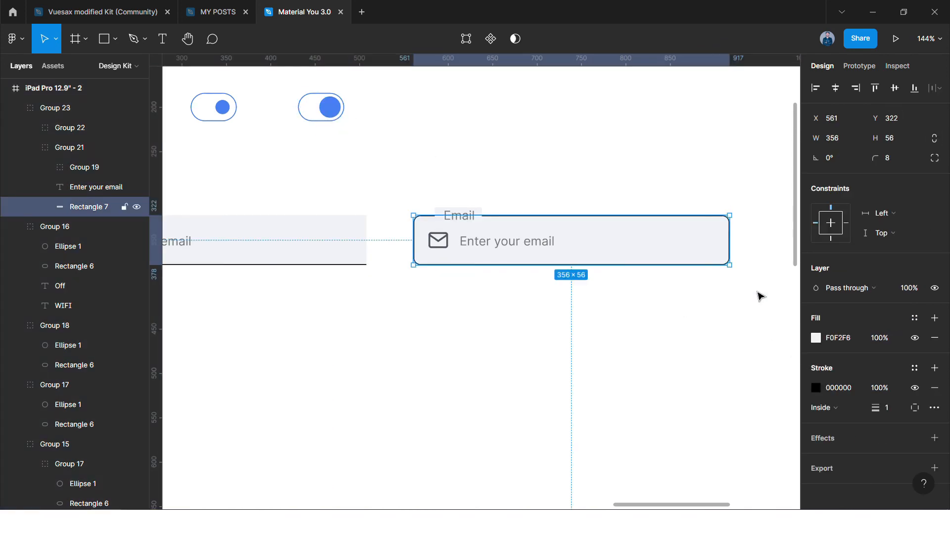
click(532, 299)
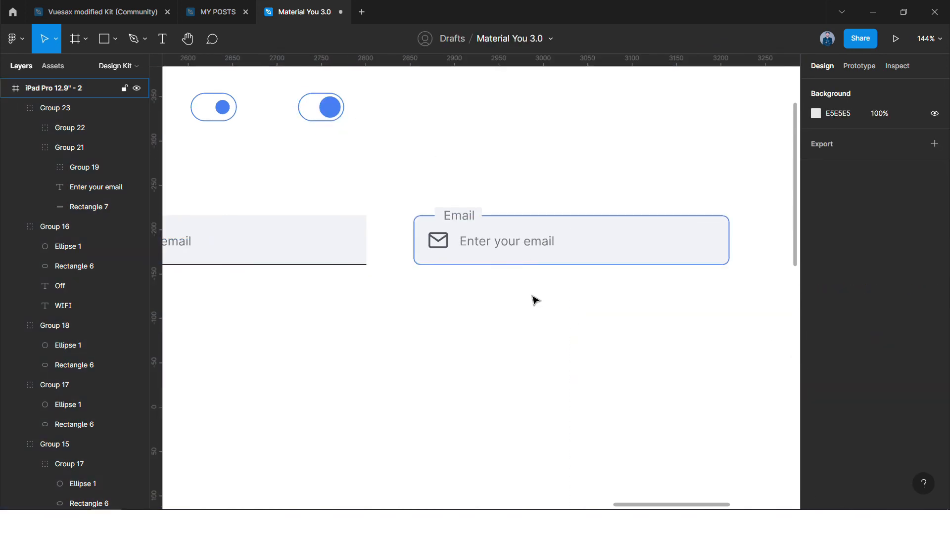
Shorten the placeholder text inside the outlined email field to "email".
scroll(544, 306, down, 3)
scroll(520, 268, right, 2)
scroll(495, 282, up, 2)
scroll(586, 259, down, 2)
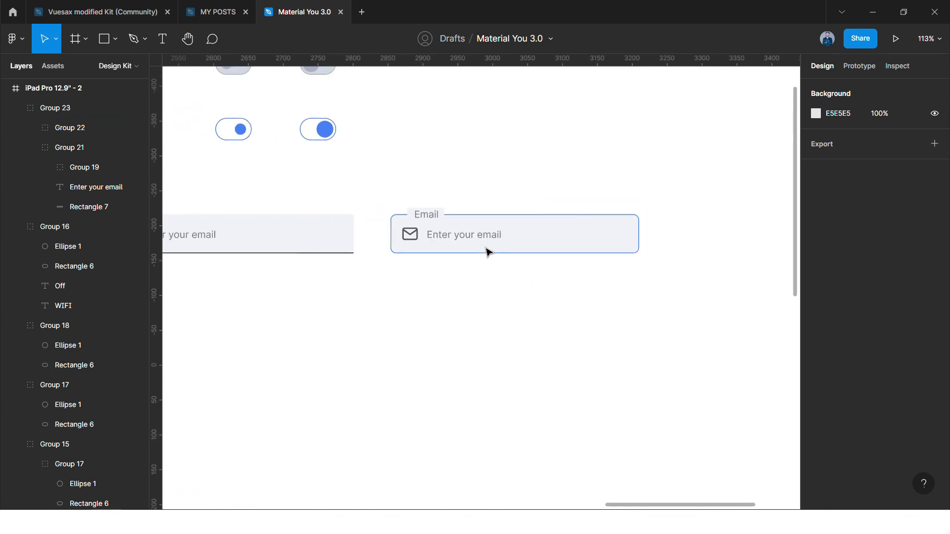
double_click(488, 239)
double_click(486, 238)
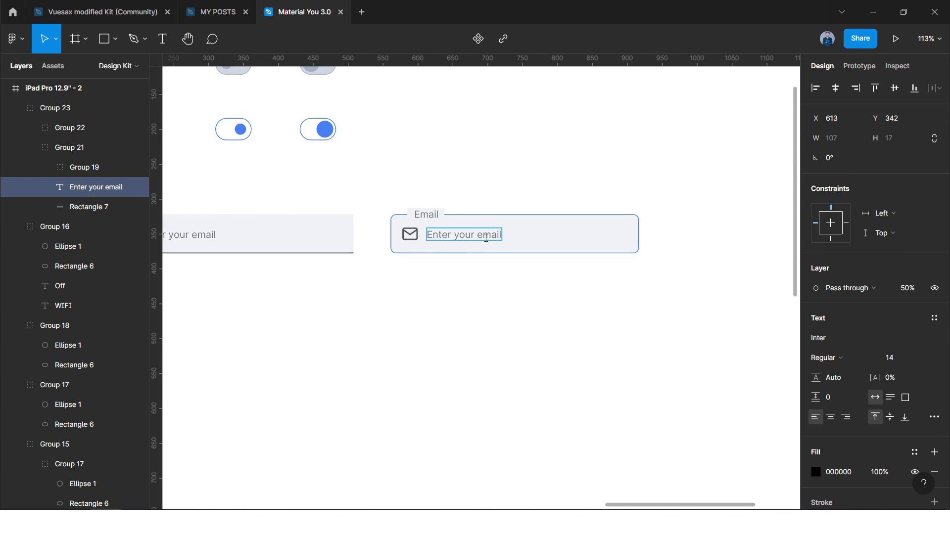
key(Escape)
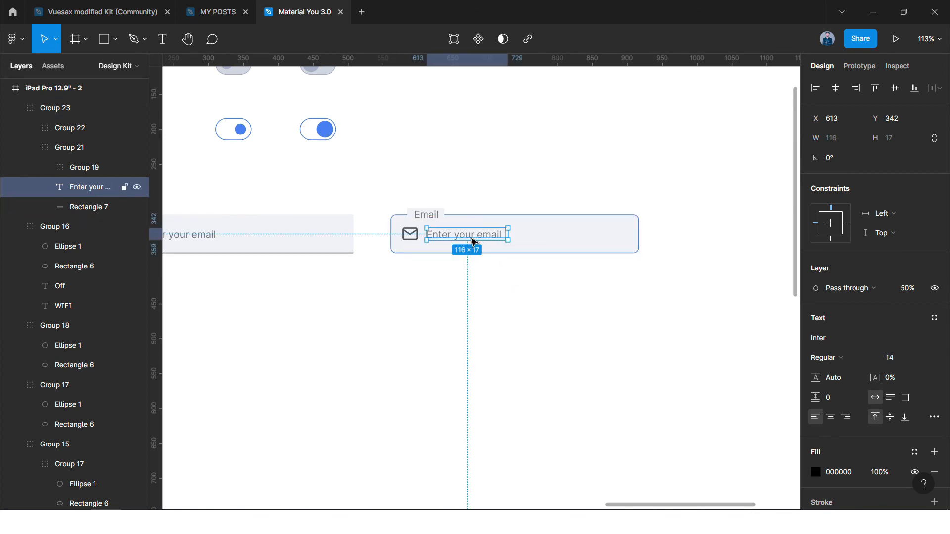
double_click(470, 237)
key(BackSpace)
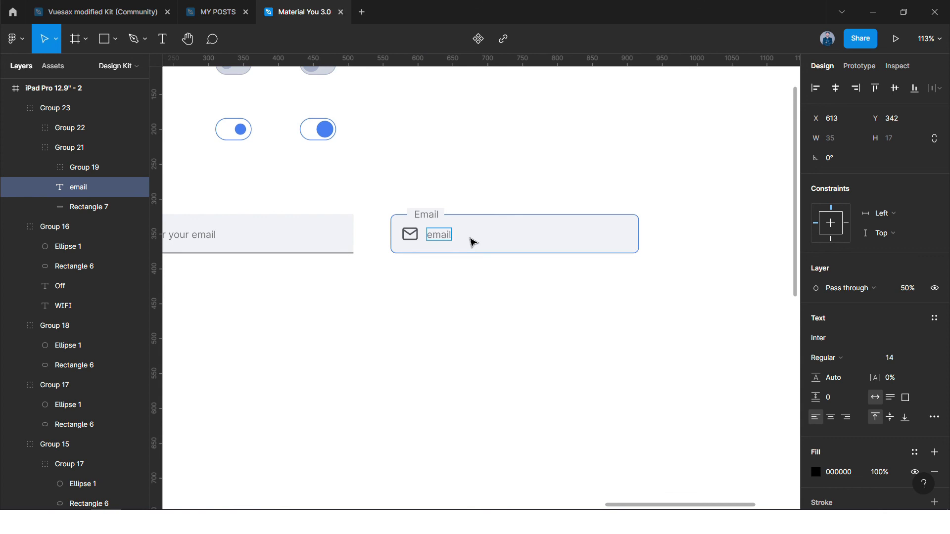
click(482, 163)
ctrl+scroll(517, 200, down, 5)
scroll(535, 225, left, 2)
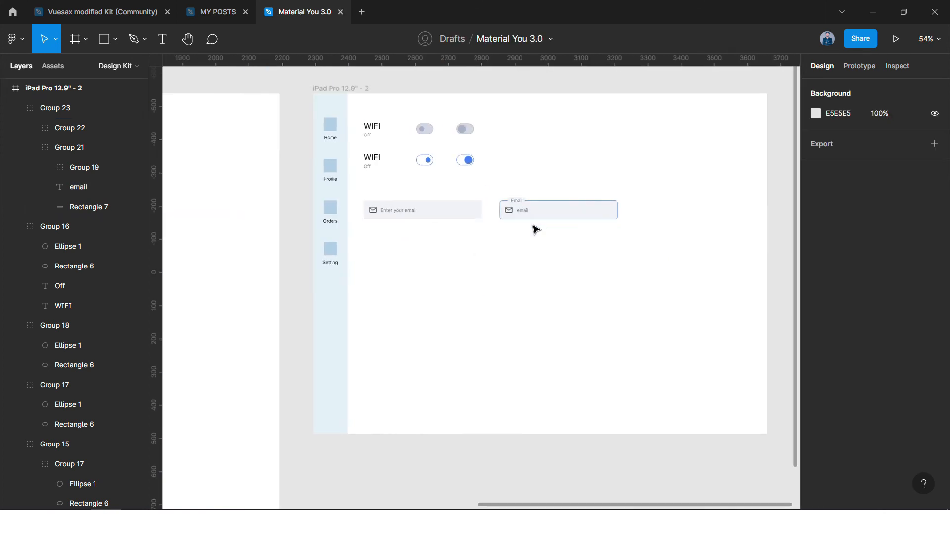
ctrl+scroll(535, 228, down, 1)
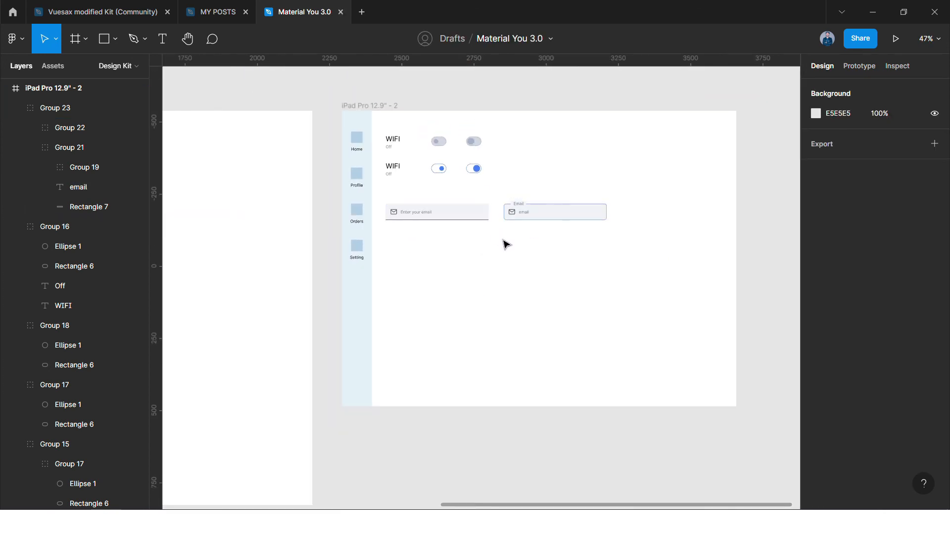